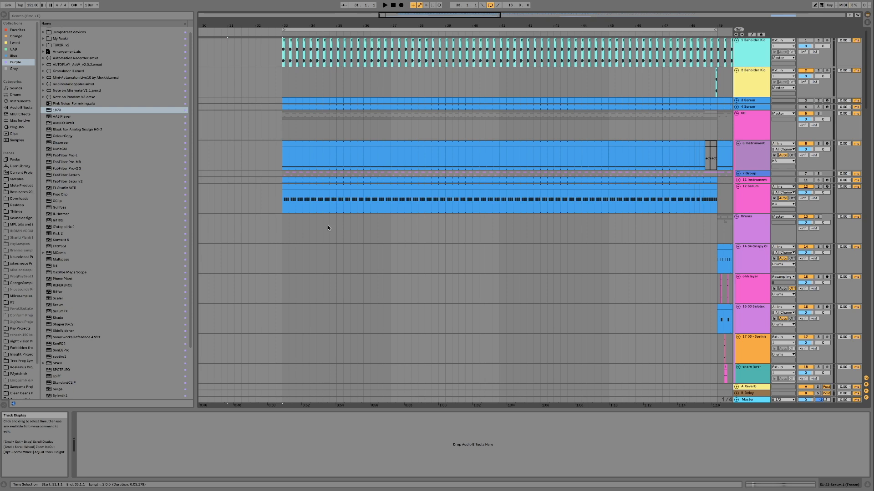
- Play the arrangement, solo the KB group, and select the MIDI clip on the 12 Serum track
key("space")
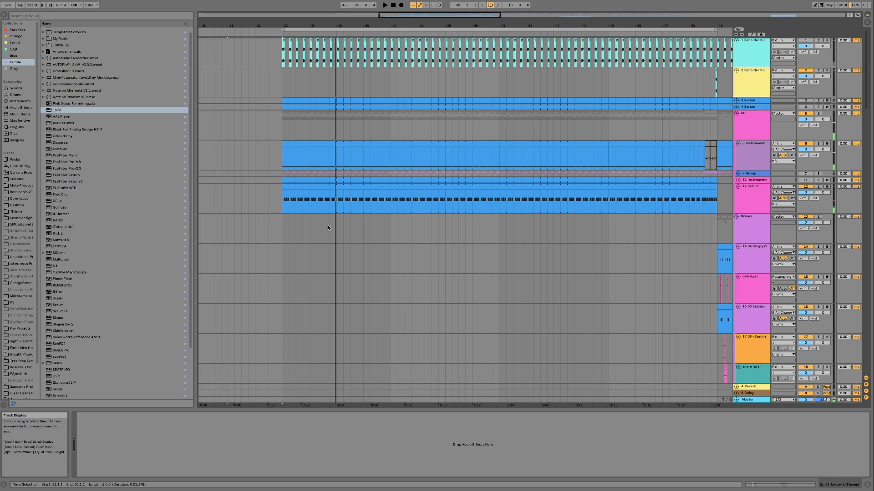
left_click(757, 128)
left_click(818, 114)
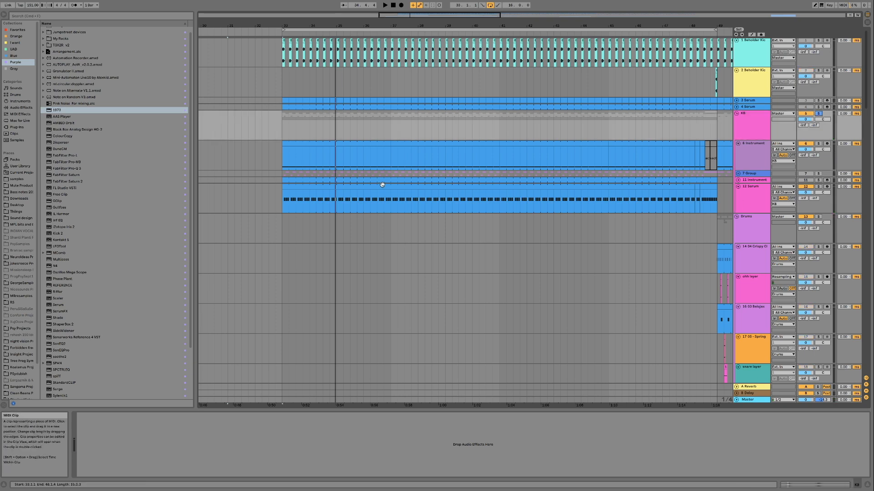
left_click(292, 195)
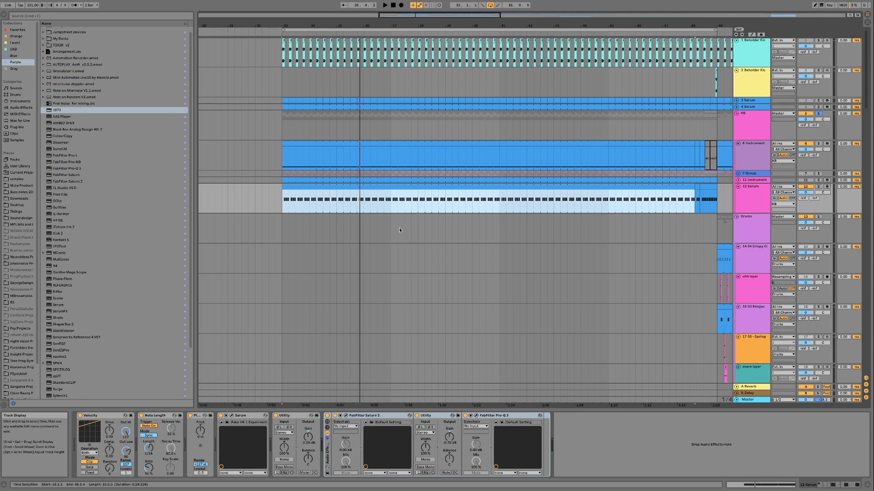
- Add a new MIDI track below the 12 Serum track and load a Serum instrument on it
left_click(740, 201)
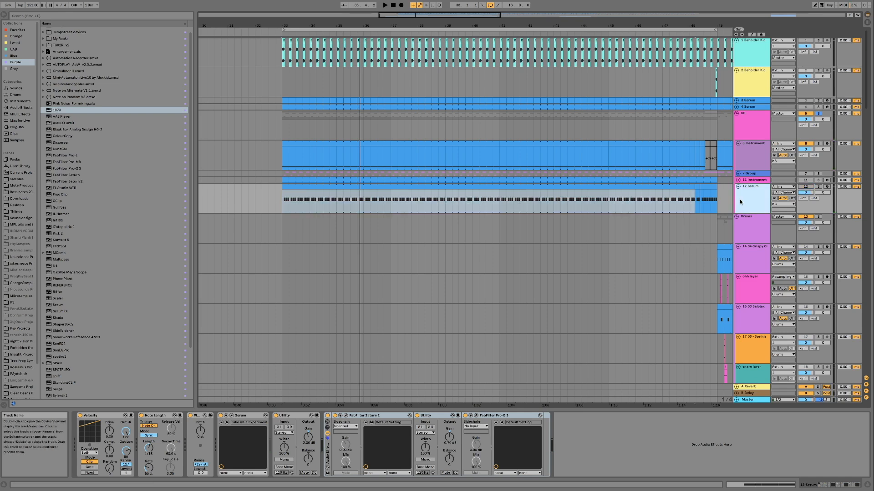
key("super+shift+t")
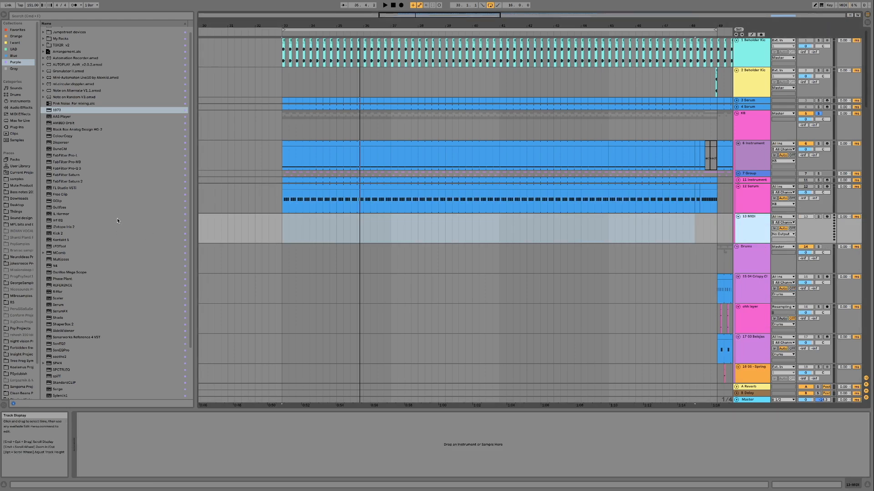
double_click(58, 305)
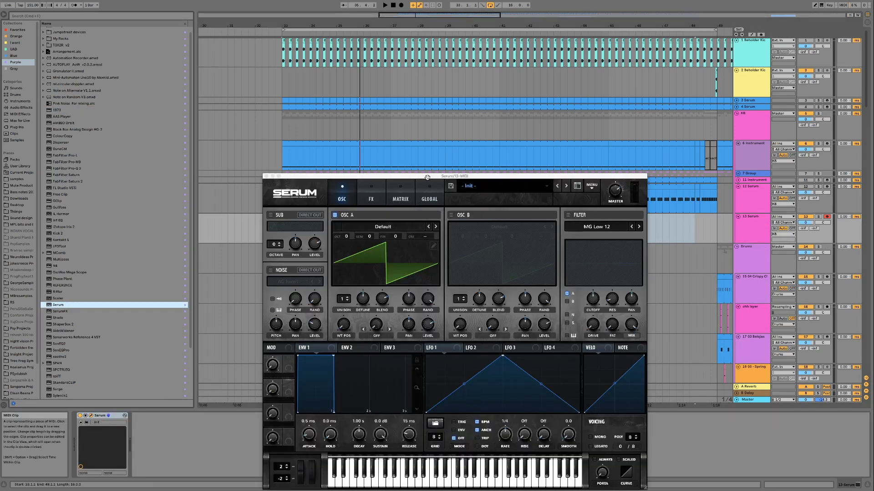
left_click_drag(427, 178, 425, 99)
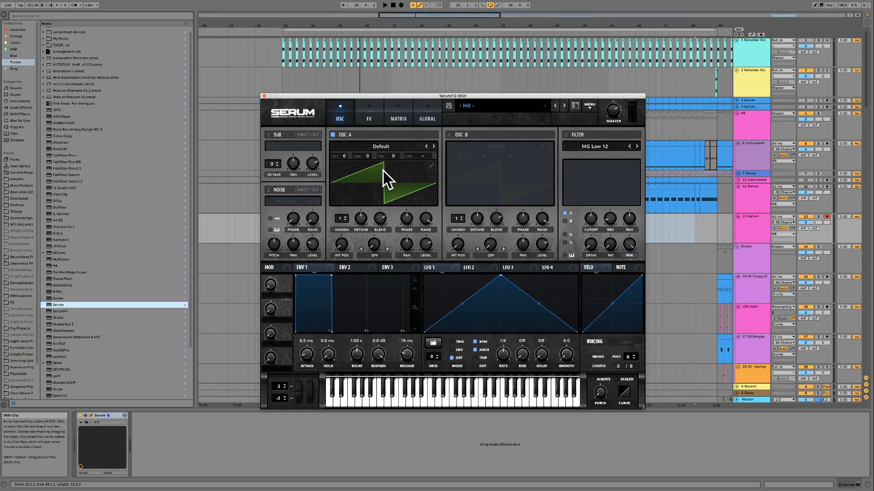
- Open oscillator A's wavetable editor and add a second saw frame to the table
left_click(432, 166)
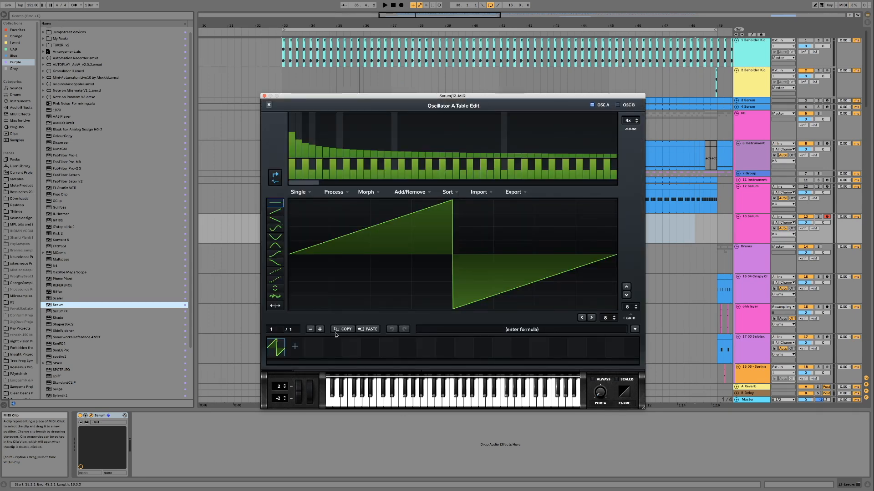
left_click(296, 349)
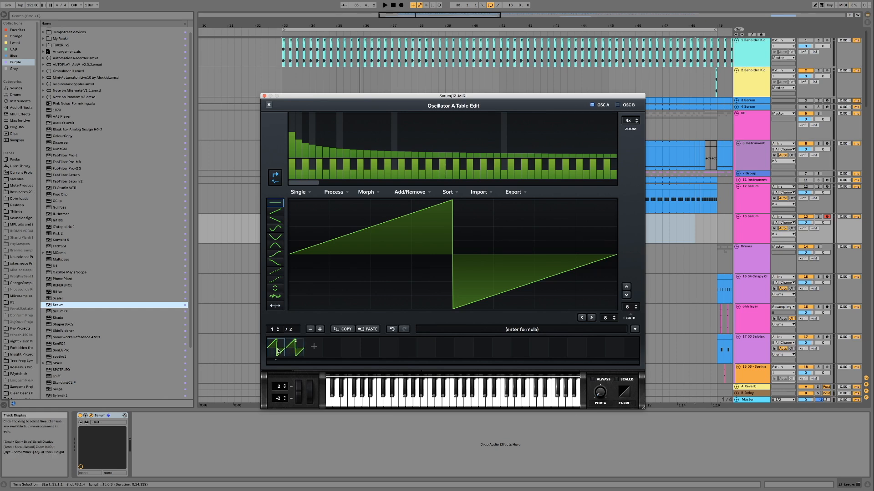
- Flip frame 1 vertically and shift its waveform half a cycle with the horizontal grid at 2
left_click(310, 193)
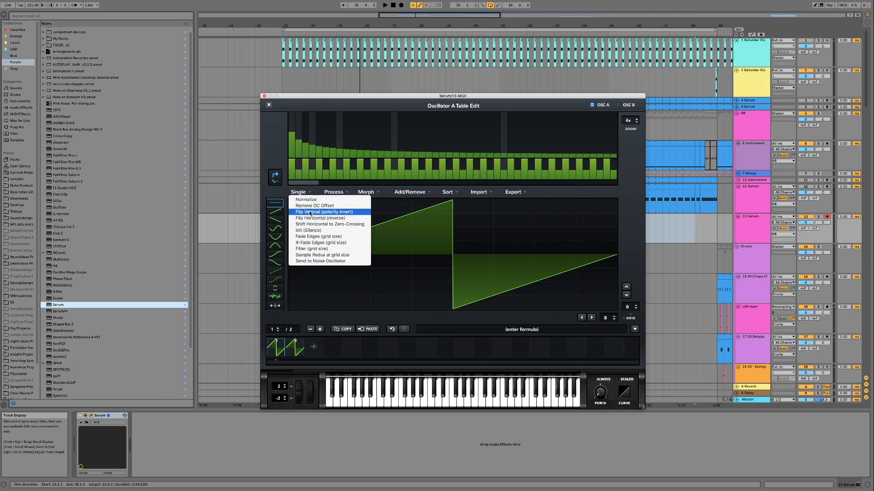
left_click(310, 212)
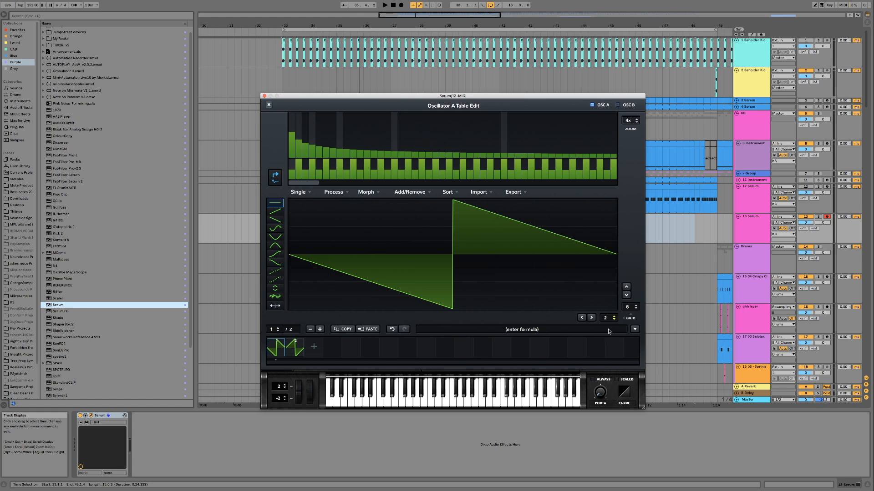
left_click(581, 318)
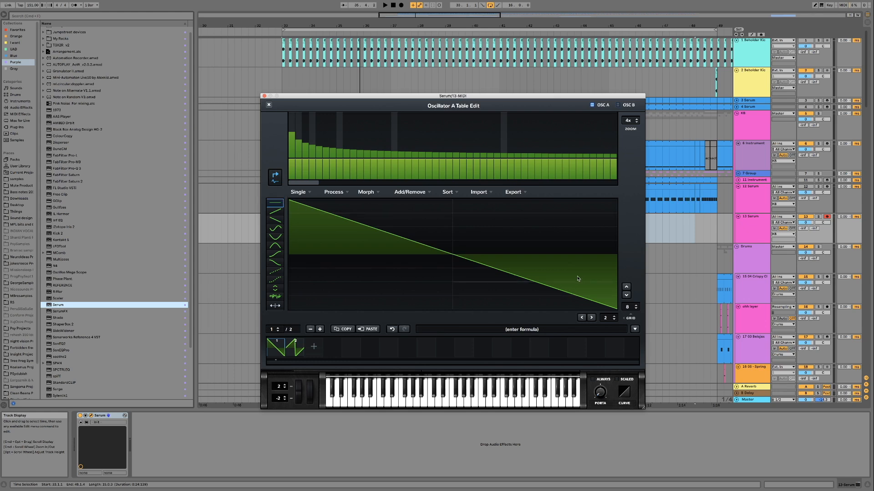
- Flip frame 2 vertically and shift its waveform slightly earlier by one grid unit with the horizontal grid at 58
left_click(294, 350)
left_click(298, 192)
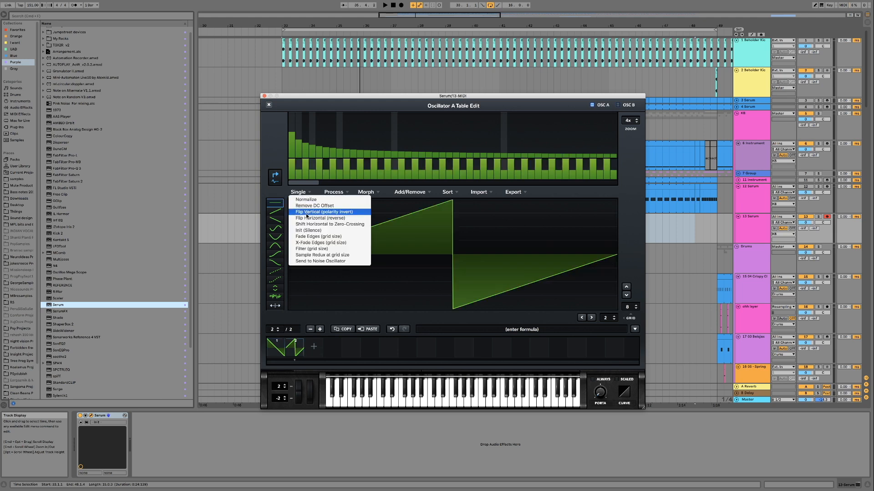
left_click(307, 212)
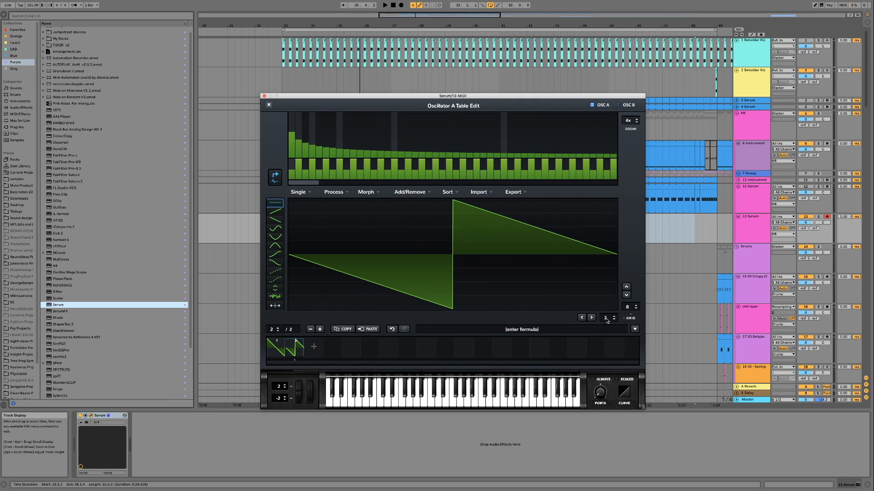
left_click_drag(606, 279, 598, 213)
left_click(582, 319)
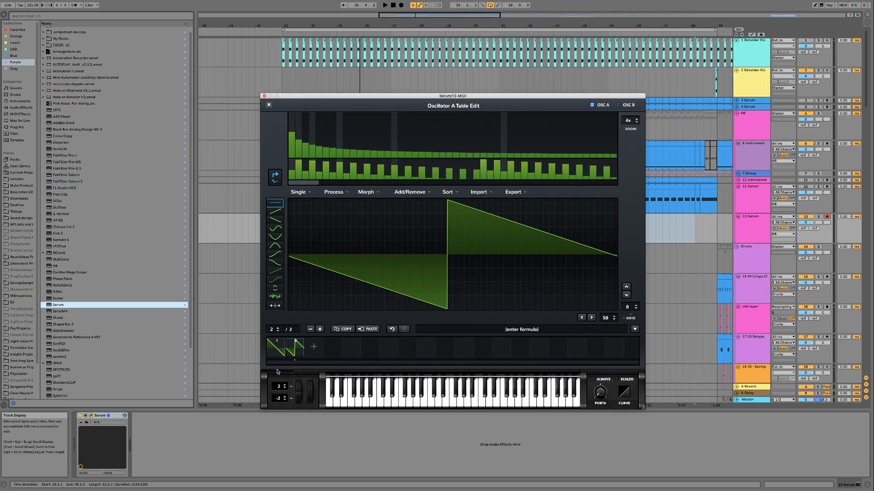
- Morph the two frames with a crossfade and move oscillator A's wavetable position to about frame 20
left_click(279, 348)
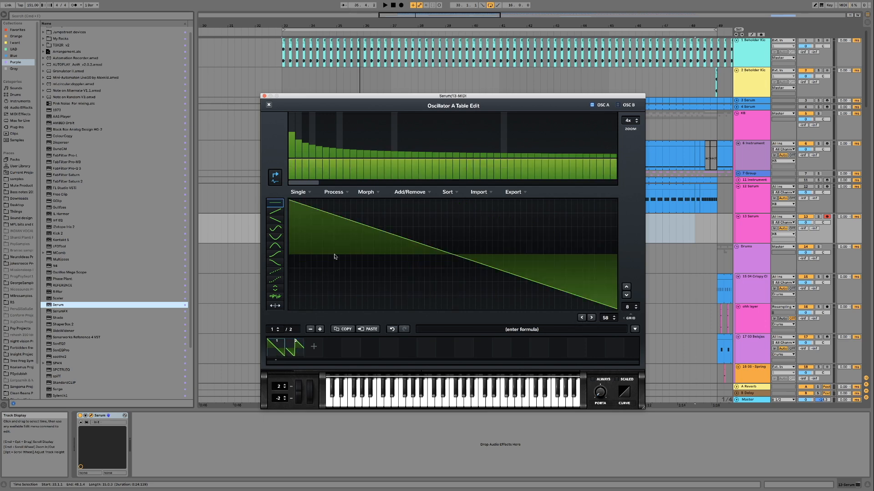
left_click(366, 192)
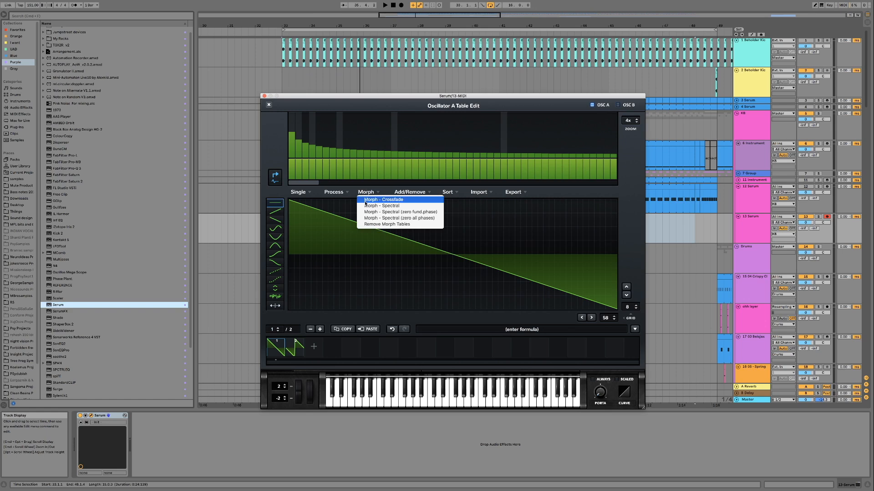
left_click(365, 200)
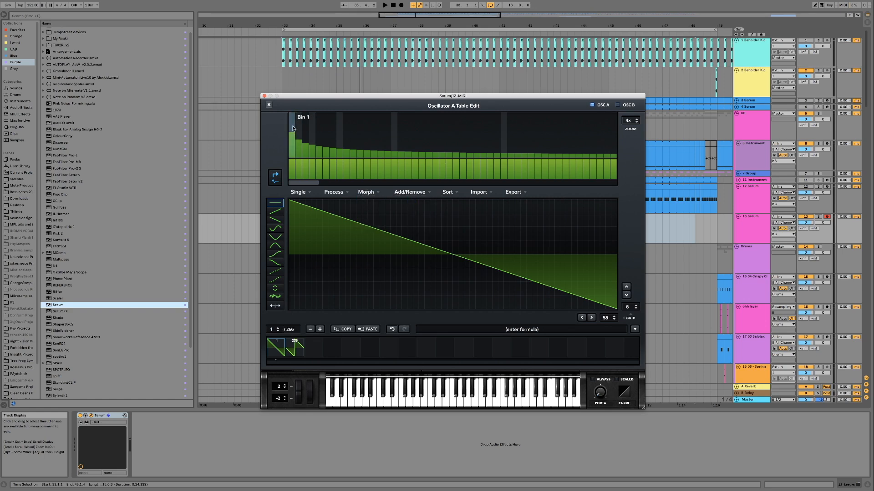
left_click(268, 105)
mouse_move(342, 248)
left_mouse_down()
mouse_move(343, 219)
mouse_move(342, 249)
mouse_move(373, 221)
mouse_move(334, 262)
mouse_move(344, 245)
left_mouse_up()
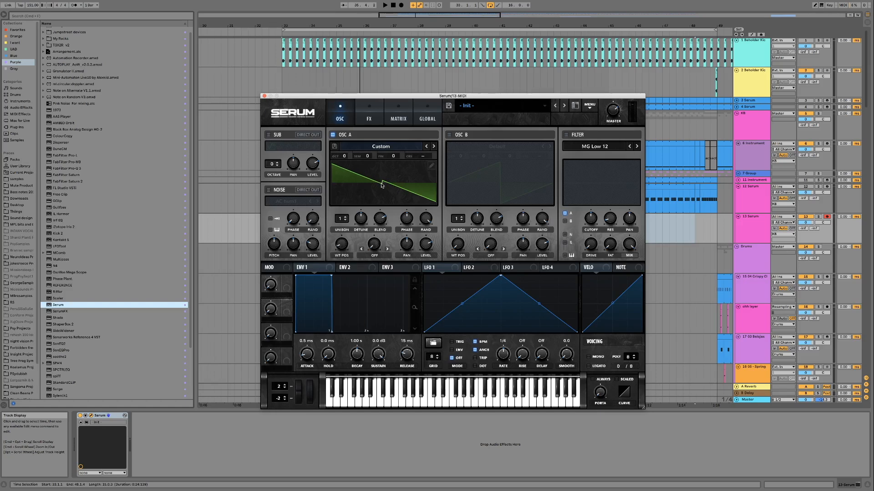
left_click_drag(342, 245, 342, 244)
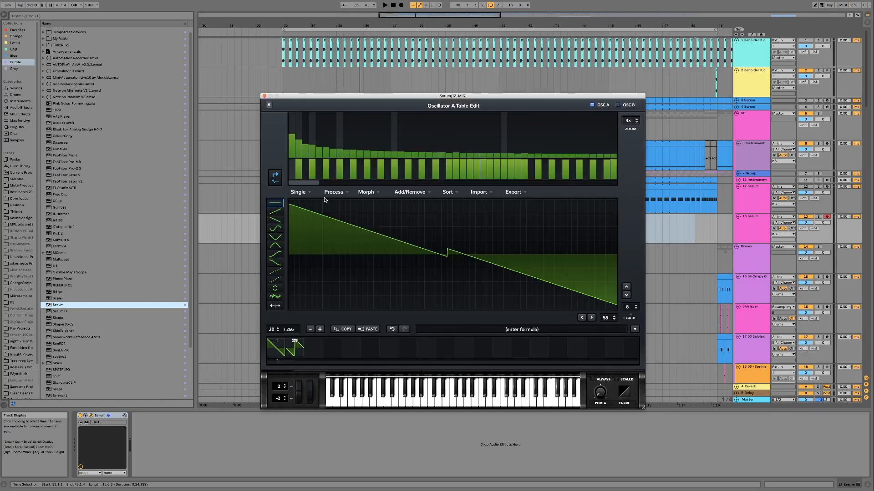
- Normalize each frame of oscillator A's wavetable separately, close the table editor, and sweep the wavetable position
left_click(333, 192)
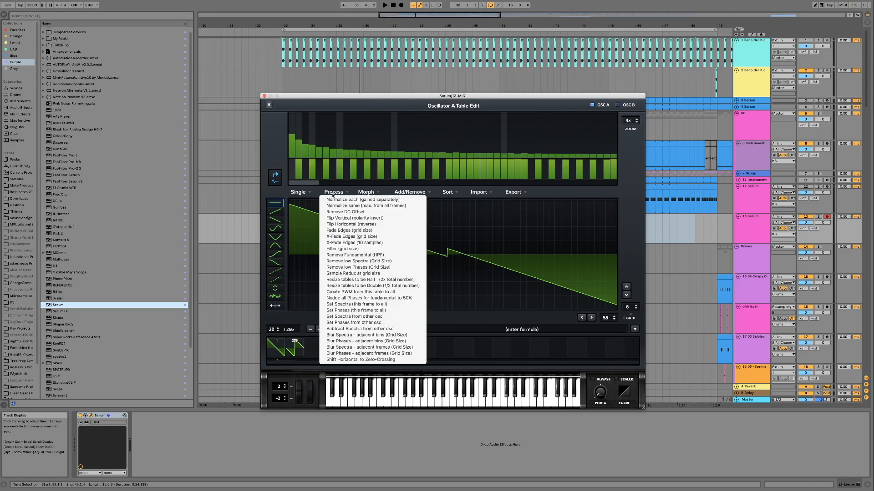
left_click(359, 200)
left_click(334, 192)
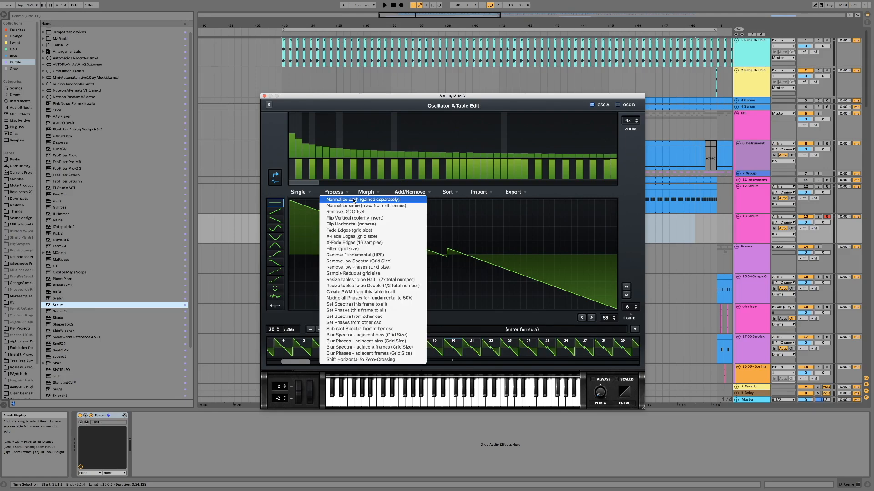
left_click(338, 195)
left_click(269, 105)
mouse_move(344, 244)
scroll(344, 246, "down", 1)
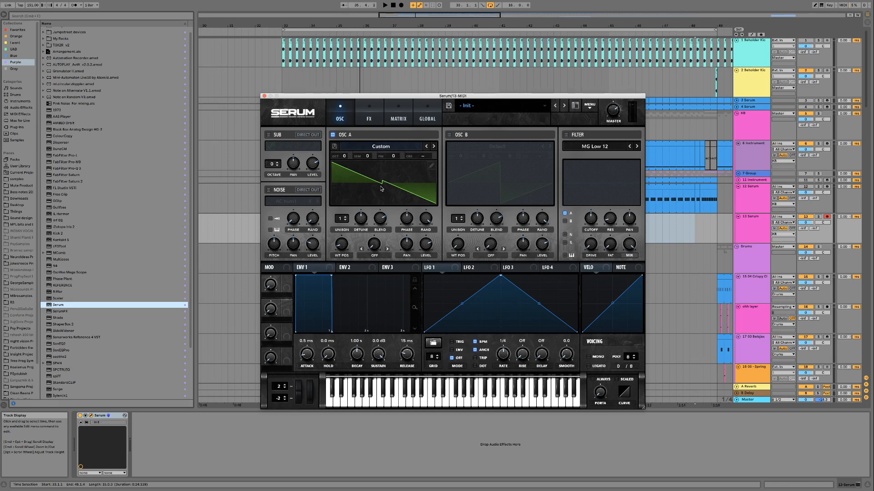
- Load the VB-1 Saw Raw wavetable from User WAV into oscillator B for comparison, and switch that oscillator off
left_click(504, 147)
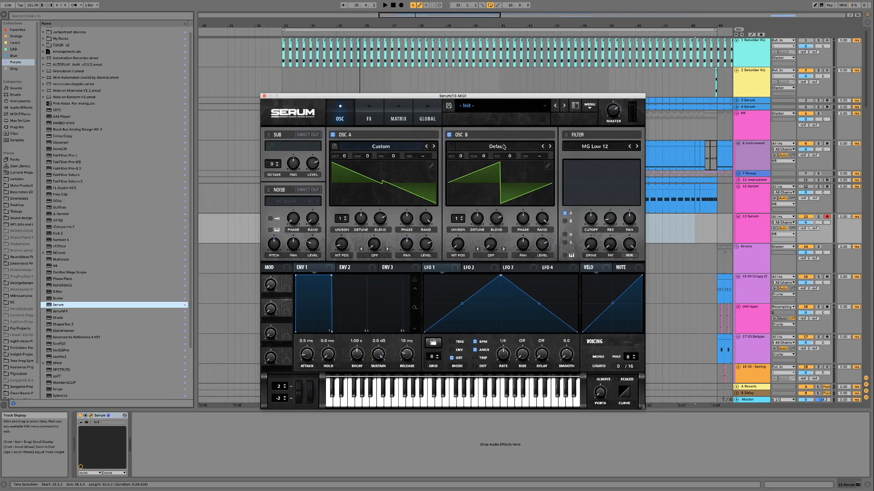
left_click(517, 147)
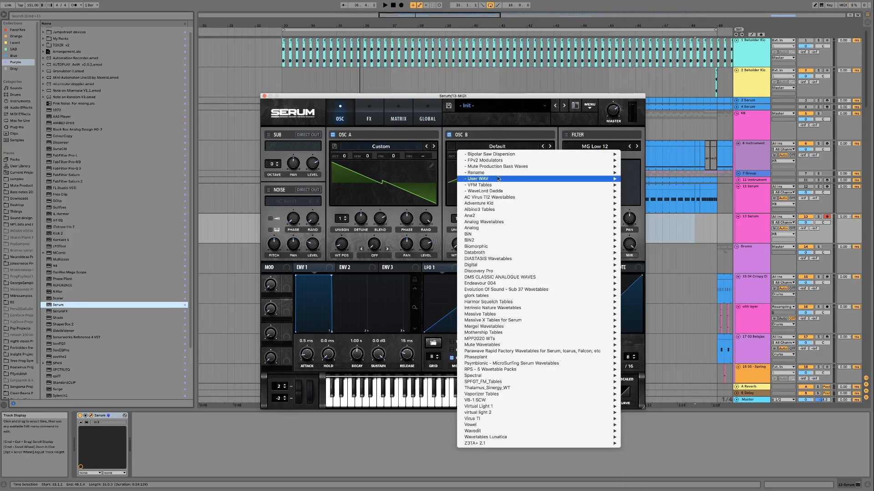
mouse_move(499, 179)
scroll(666, 183, "down", 15)
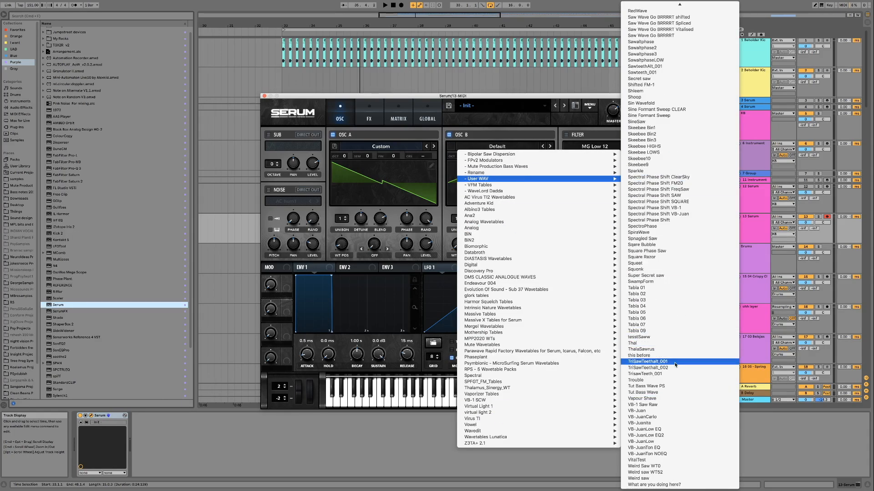
left_click(661, 405)
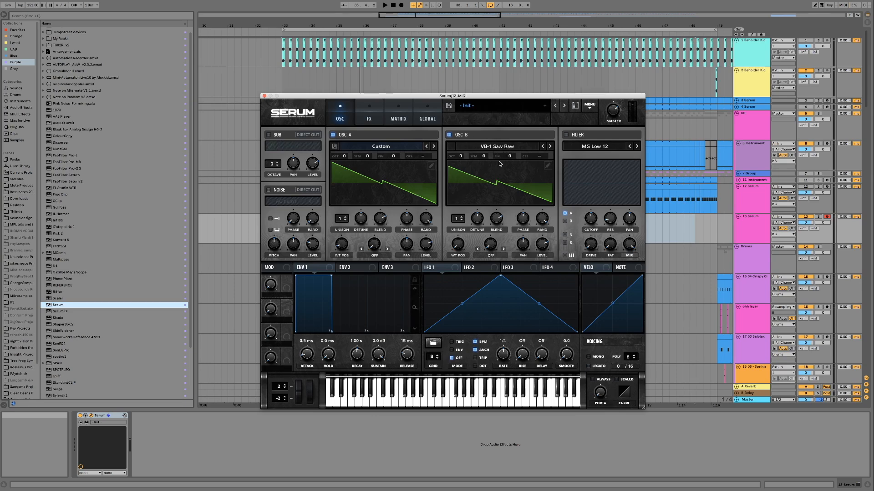
left_click(448, 135)
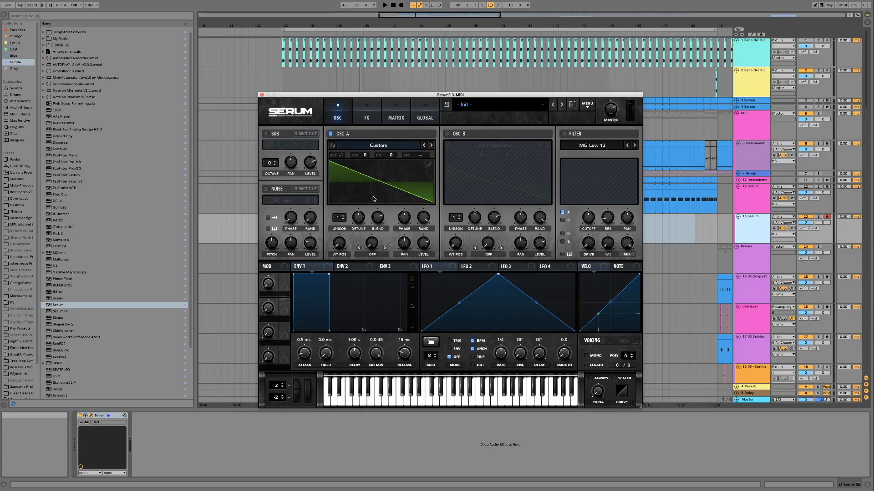
- Examine the morphed frames of oscillator A's wavetable in the table editor, from around frame 15 up to frame 45
left_click_drag(341, 246, 340, 237)
left_click(429, 164)
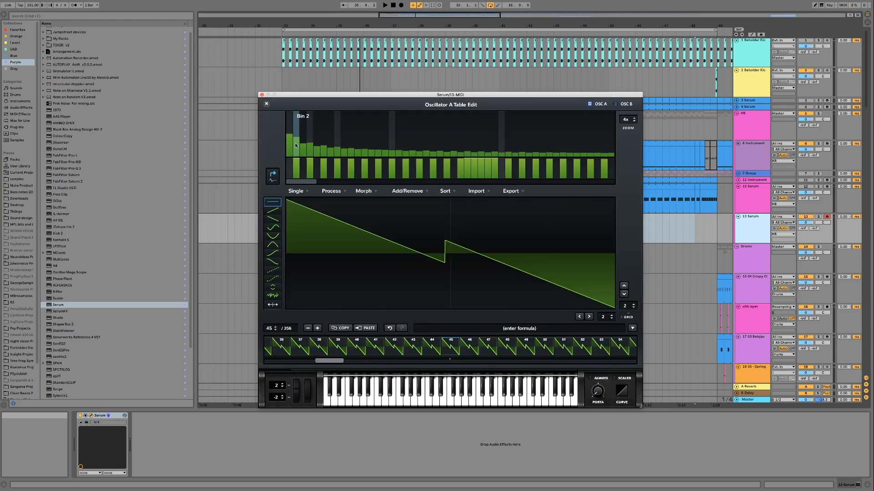
left_click_drag(328, 361, 297, 361)
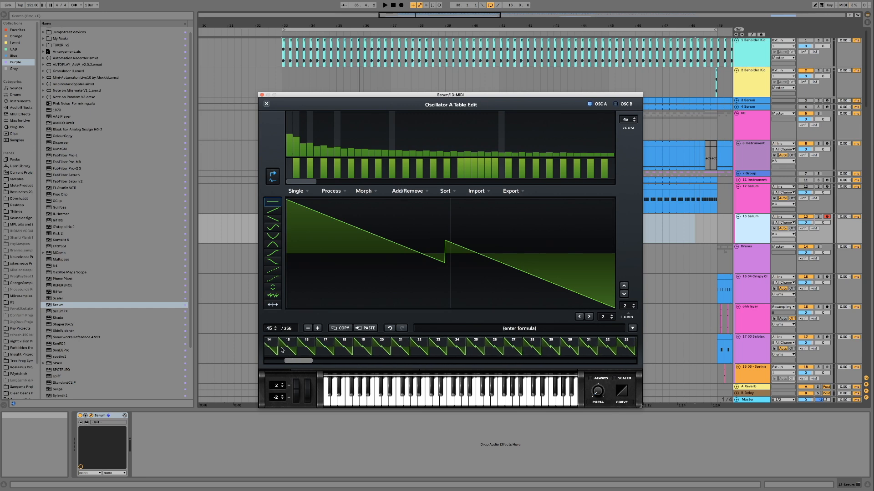
left_click(282, 349)
left_click_drag(303, 361, 310, 362)
left_click(523, 349)
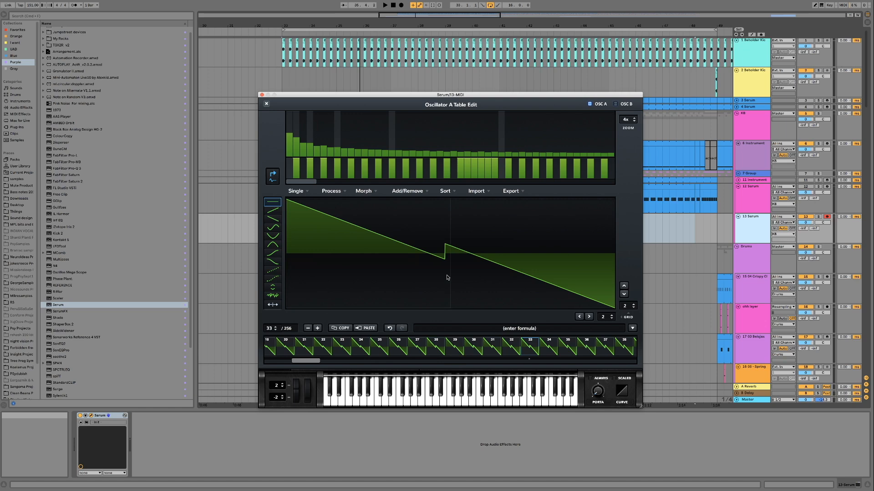
left_click(267, 105)
- Fine-tune oscillator A's wavetable position and close the Serum window
left_click_drag(338, 244, 338, 248)
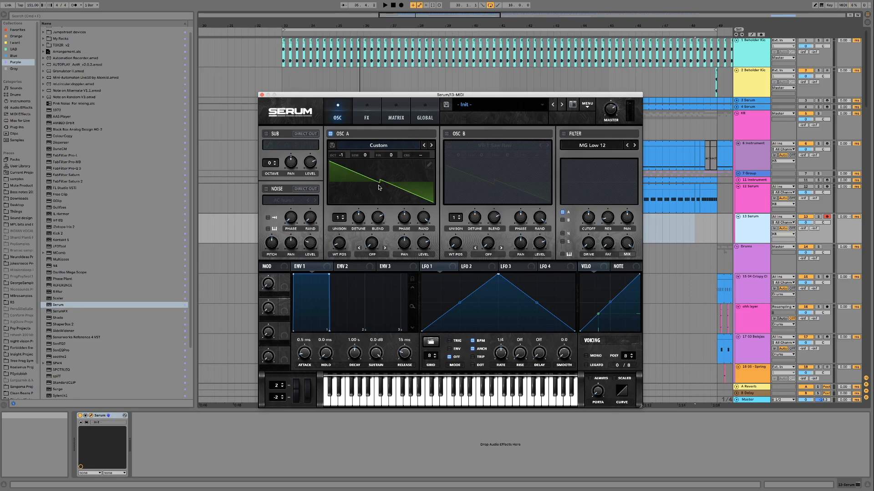
mouse_move(339, 243)
left_mouse_down()
mouse_move(339, 253)
mouse_move(340, 242)
left_mouse_up()
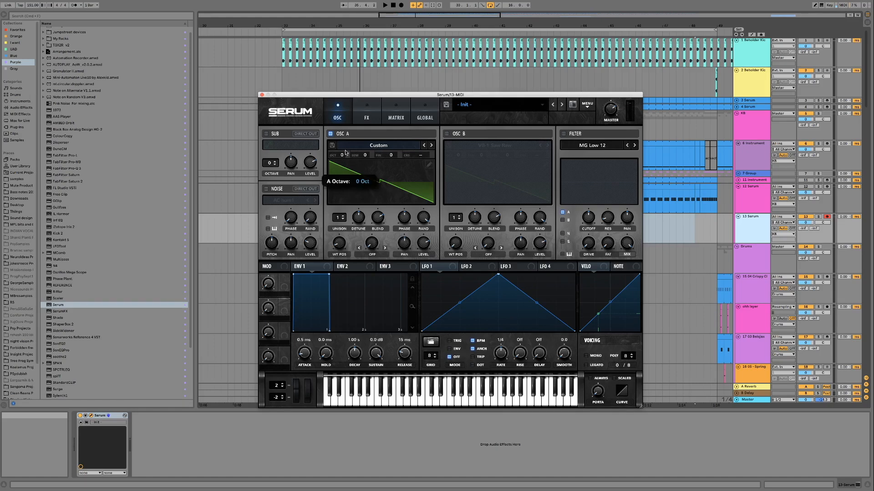
left_click_drag(264, 95, 320, 101)
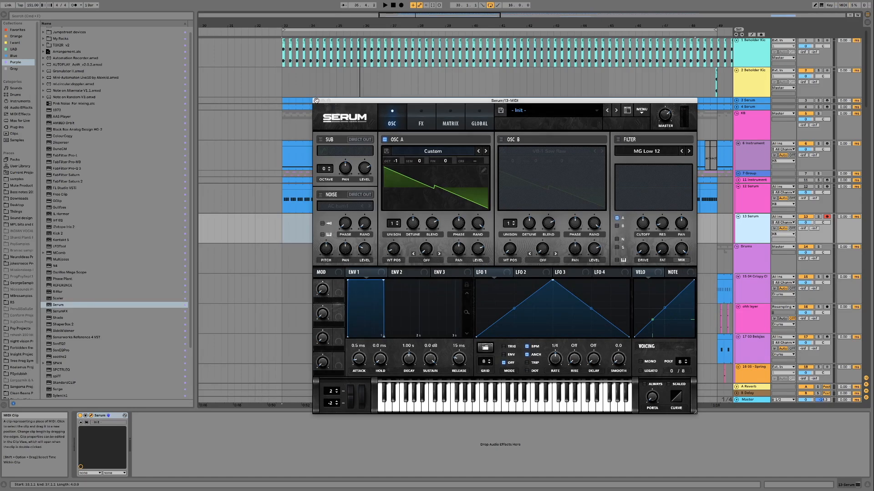
left_click(317, 100)
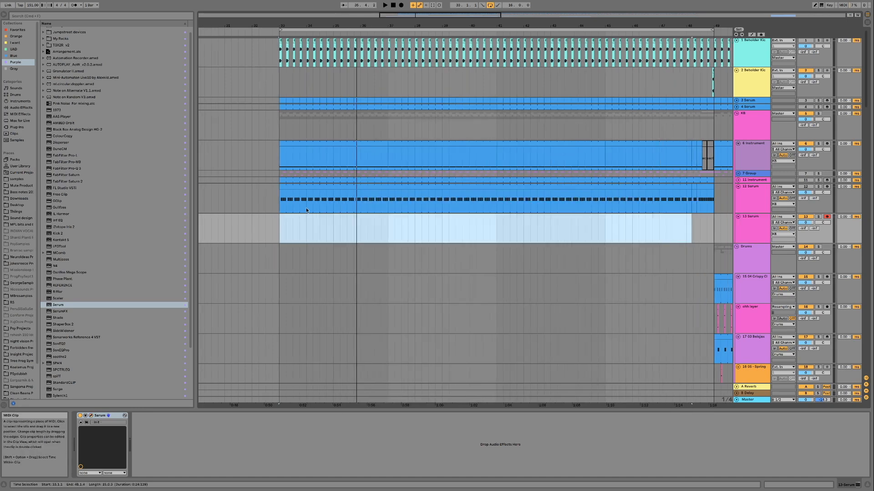
- Insert a MIDI clip one beat long at bar 33 on the 13 Serum track and set its note grid to 1/16
left_click(279, 230)
left_click_drag(279, 231, 285, 229)
key("super+shift+m")
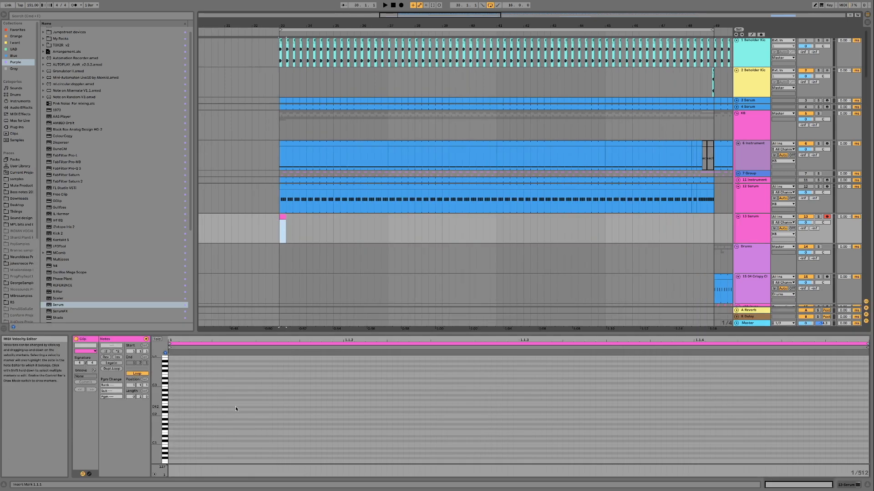
right_click(236, 402)
left_click(283, 376)
scroll(196, 424, "down", 2)
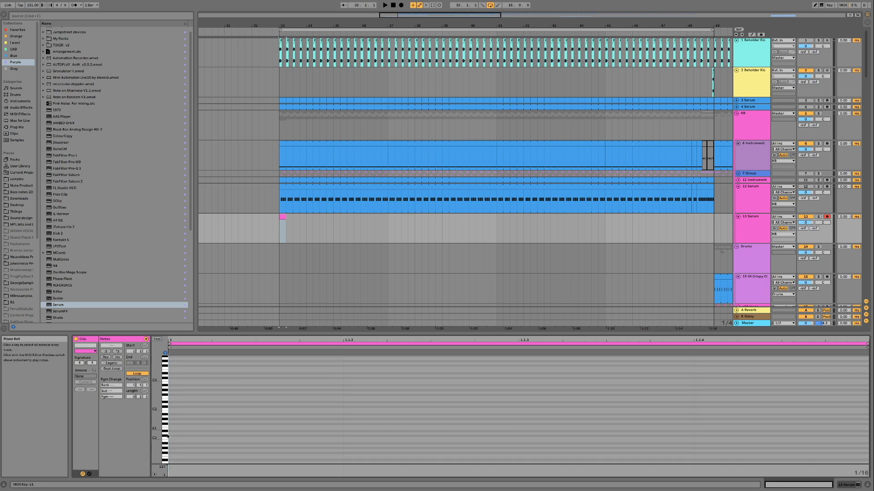
- Enter four consecutive 1/16 notes on E1 across the clip and delete the first one
double_click(169, 429)
key("super+d")
key("super+d")
key("super+d")
left_click_drag(316, 415, 316, 437)
key("Delete")
- Lower the velocity of the note at 1.1.2 to 1
left_click(344, 469)
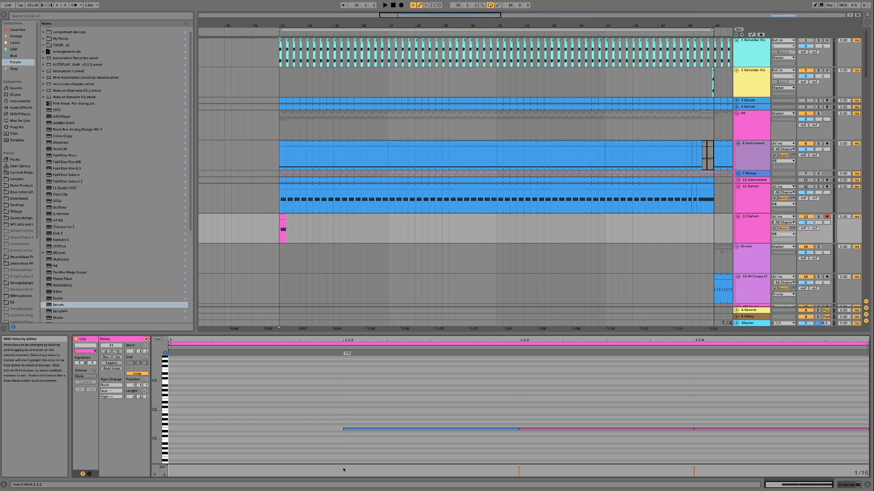
left_click_drag(343, 469, 343, 476)
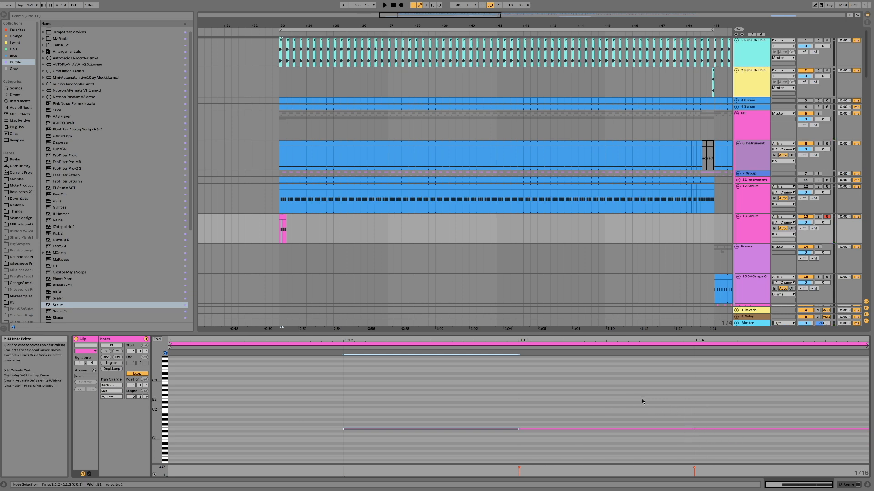
left_click_drag(643, 396, 692, 461)
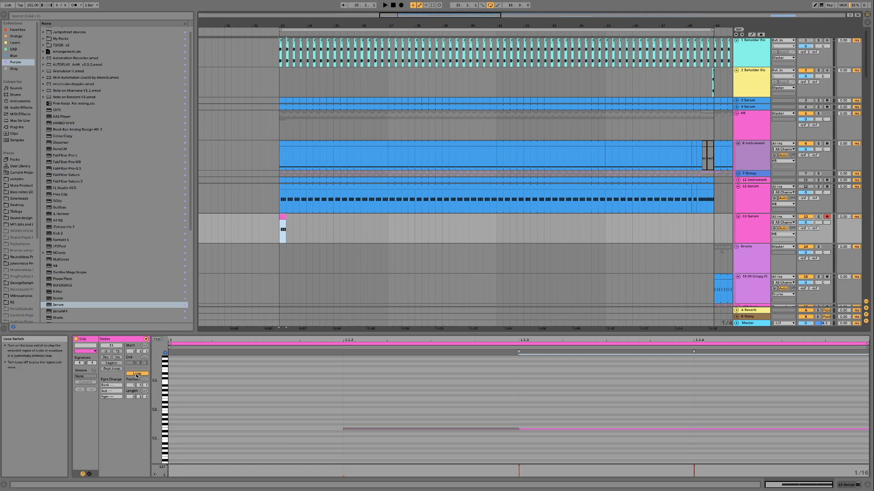
- Loop the clip out to bar 48 and copy the closing clips of the 12 Serum track into the remaining bar
left_click_drag(284, 217, 686, 219)
left_click(692, 227)
scroll(690, 227, "up", 5)
scroll(690, 227, "up", 3)
left_click_drag(542, 202, 685, 218)
left_click(499, 217)
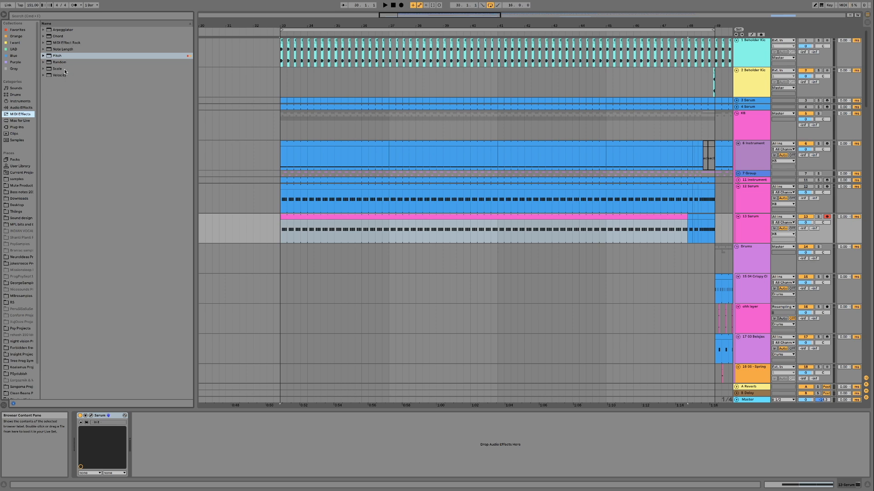
- Add Note Length and Velocity effects before Serum, with length synced at 1/16, gate at 50%, and Velocity's Out Low at 127
double_click(70, 49)
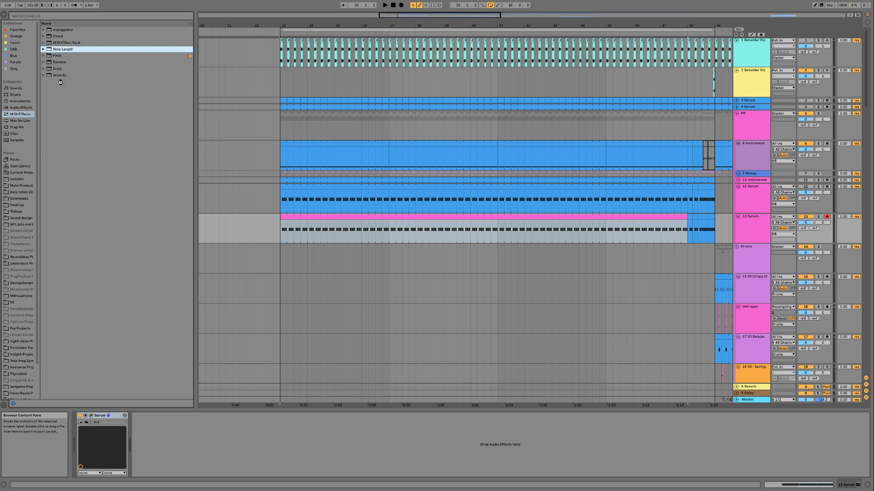
left_click(66, 75)
double_click(66, 75)
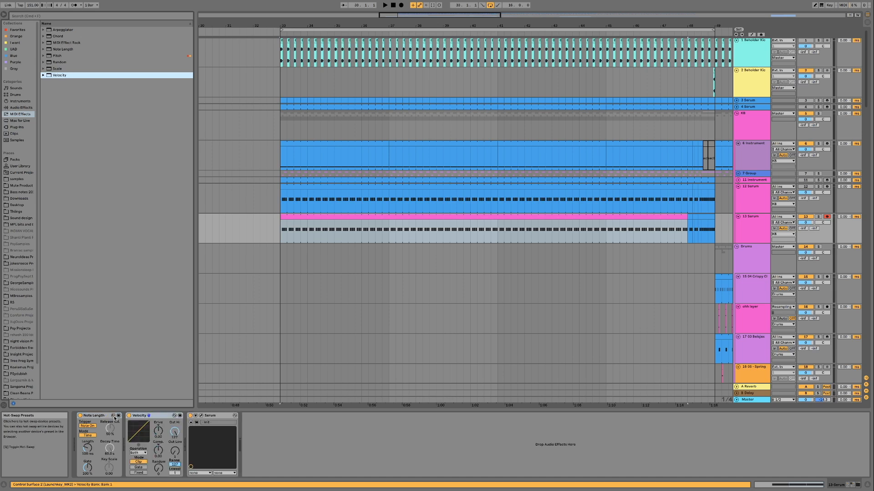
left_click(88, 436)
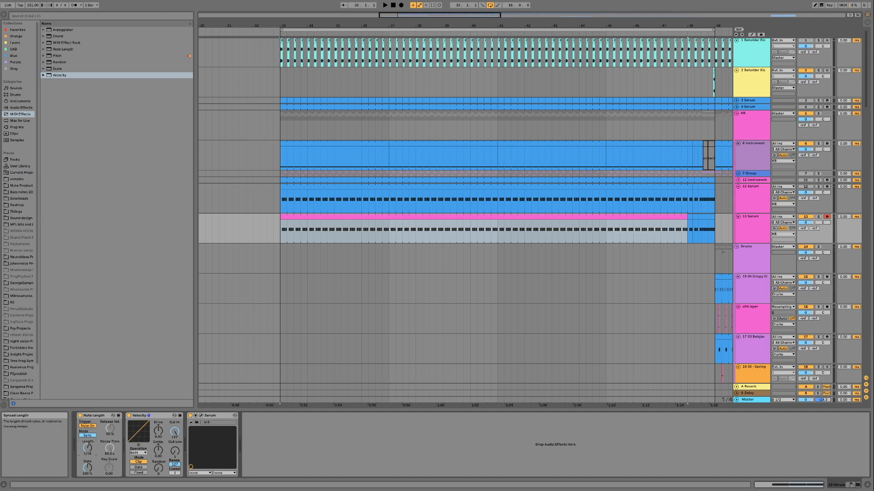
left_click_drag(87, 467, 87, 470)
left_click_drag(179, 450, 180, 401)
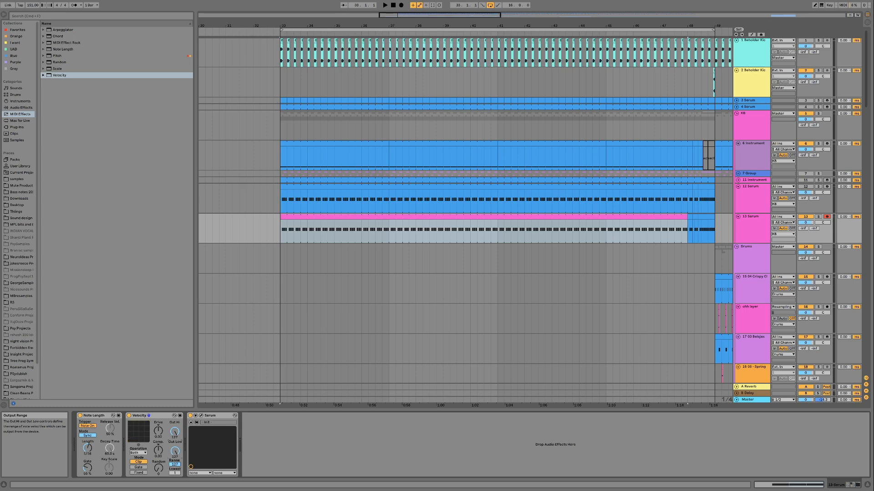
- Open the track's Serum window, turn down oscillator A's phase, and assign velocity to its level
left_click(201, 417)
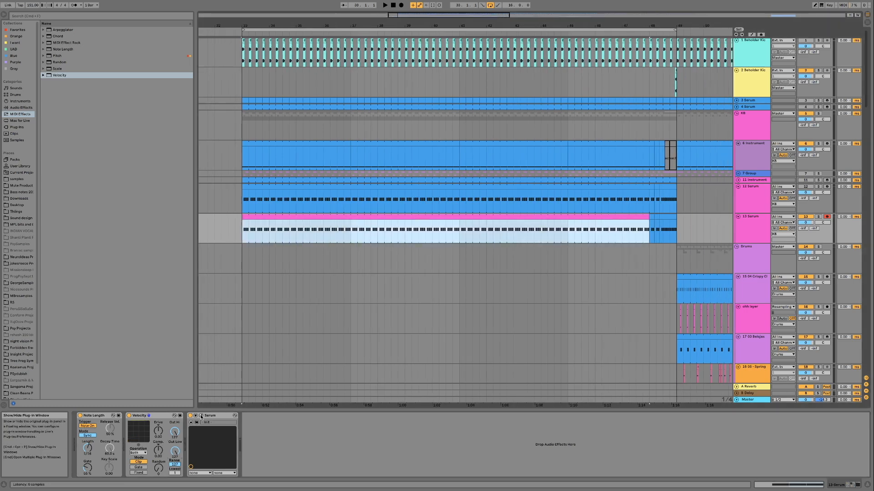
left_click(201, 416)
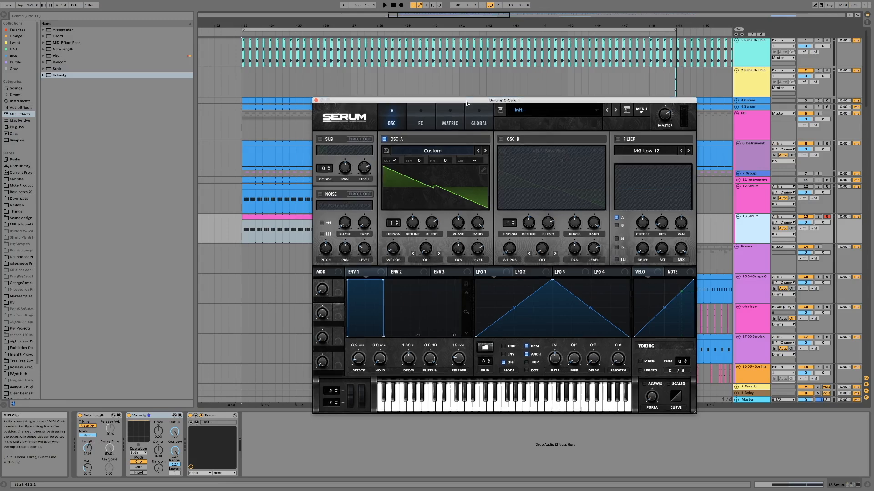
left_click_drag(468, 101, 451, 98)
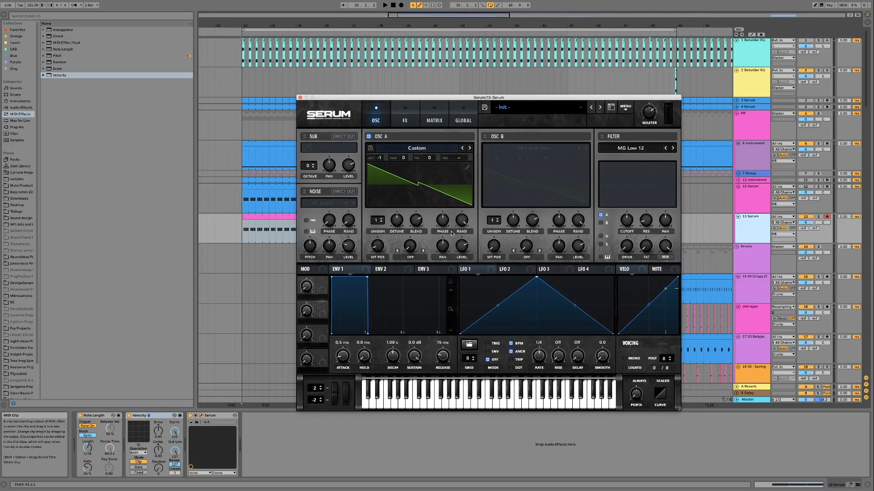
mouse_move(443, 224)
left_mouse_down()
mouse_move(444, 261)
mouse_move(438, 225)
mouse_move(440, 236)
left_mouse_up()
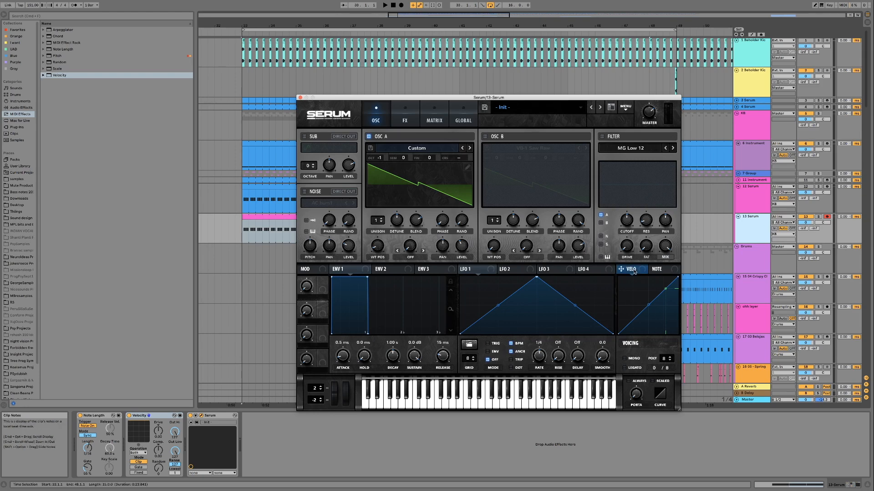
left_click_drag(627, 271, 453, 239)
- Enable the MG Low 12 filter and lower its resonance to about 3%
left_click(602, 137)
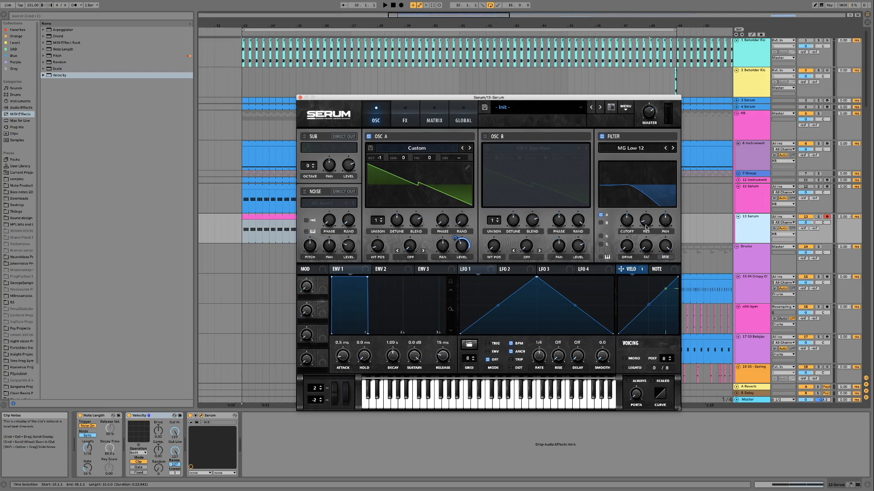
mouse_move(648, 226)
scroll(648, 225, "down", 2)
scroll(647, 225, "down", 4)
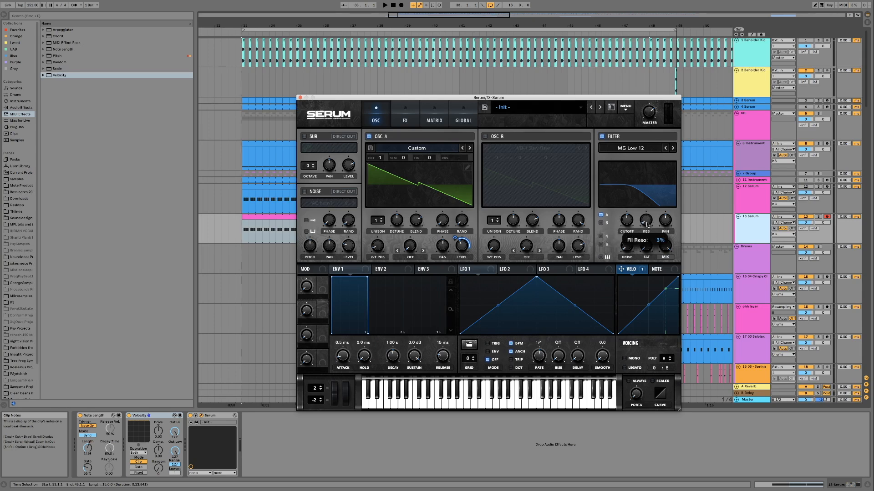
scroll(647, 224, "up", 1)
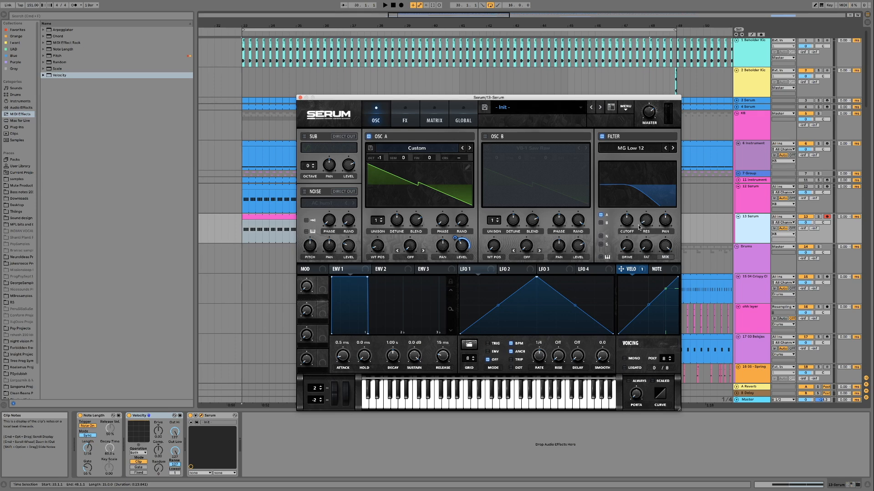
- Turn on filter key tracking and adjust the cutoff to about 444 Hz while playing the track
left_click(601, 258)
left_click_drag(628, 222, 625, 223)
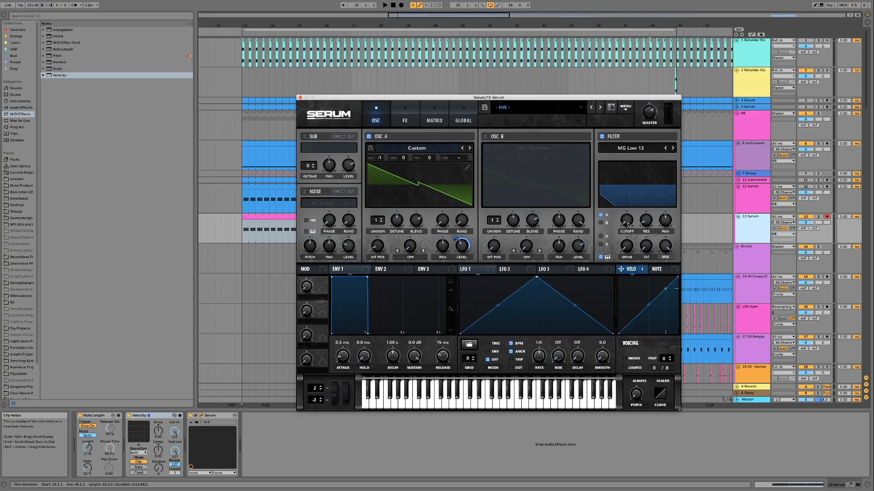
key("space")
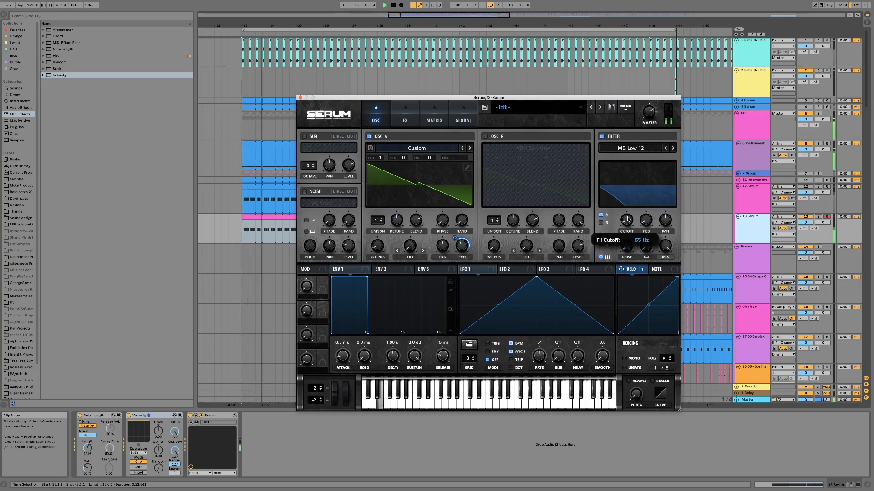
left_click_drag(627, 214, 628, 198)
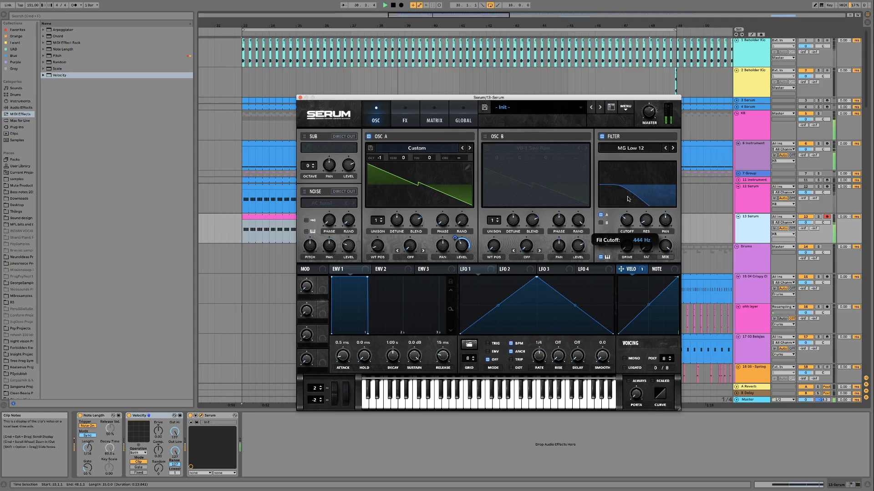
left_click_drag(628, 198, 628, 200)
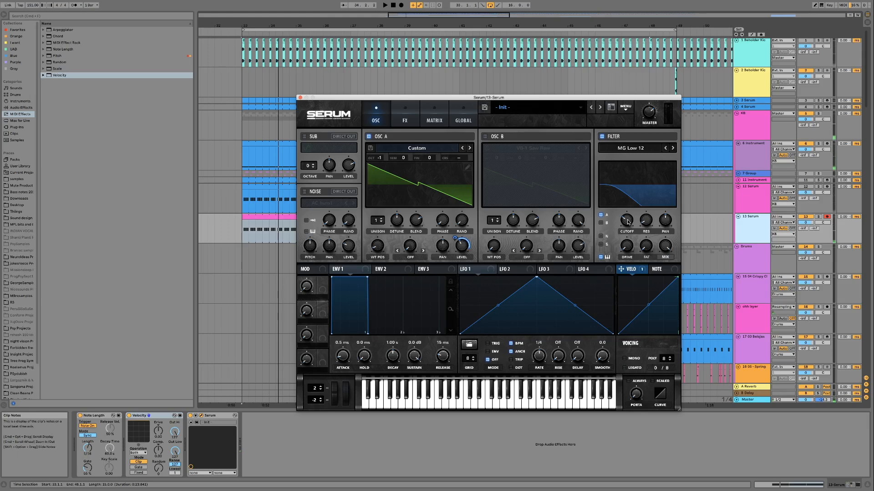
mouse_move(628, 222)
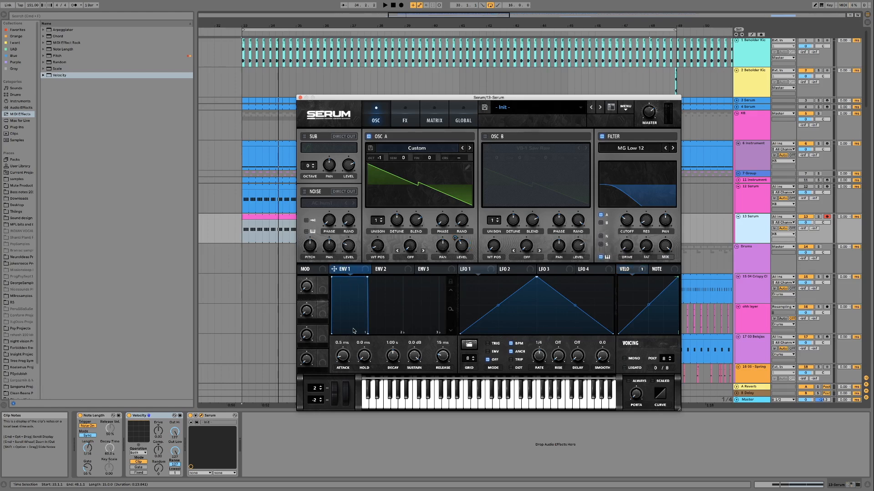
- Set envelope 1 to 0 ms attack, 5 ms hold, 100 ms decay and -10 dB sustain
left_click_drag(347, 359, 346, 363)
double_click(366, 357)
type("5")
key("Return")
double_click(393, 359)
type("100")
key("Return")
double_click(417, 358)
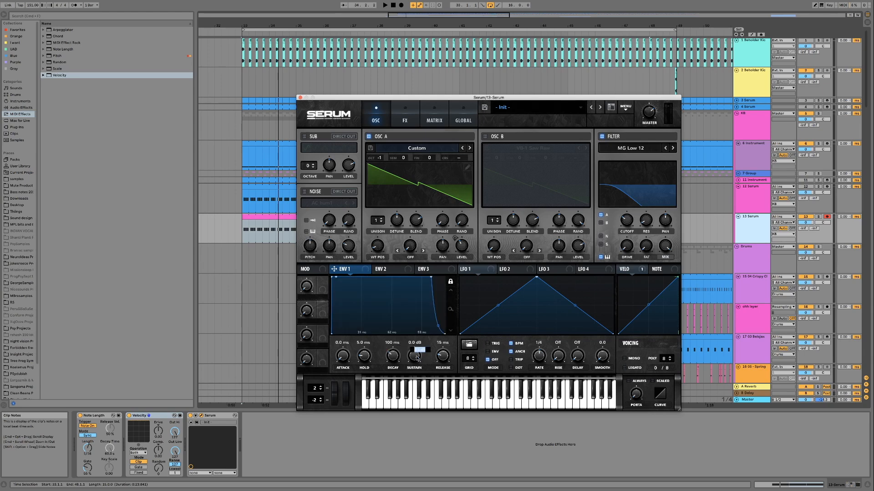
type("-10")
key("Return")
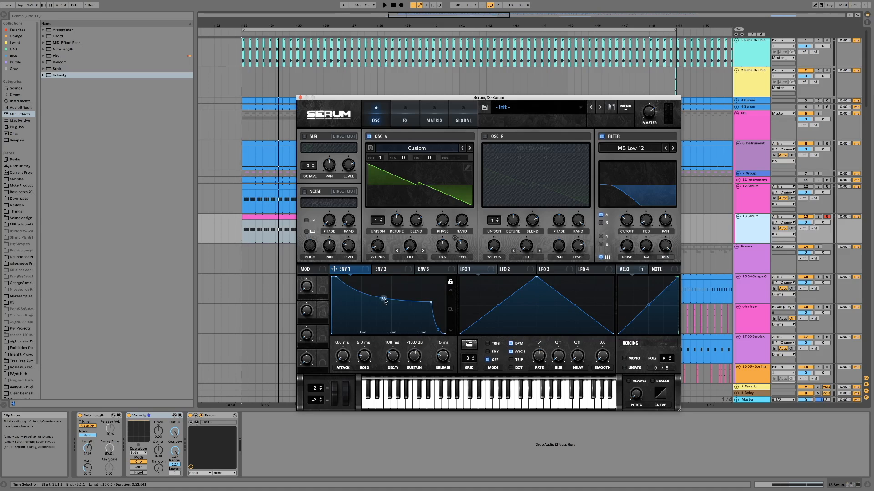
- Bend envelope 1's decay and release curves outward and set its release to 35 ms
left_click_drag(388, 302, 393, 287)
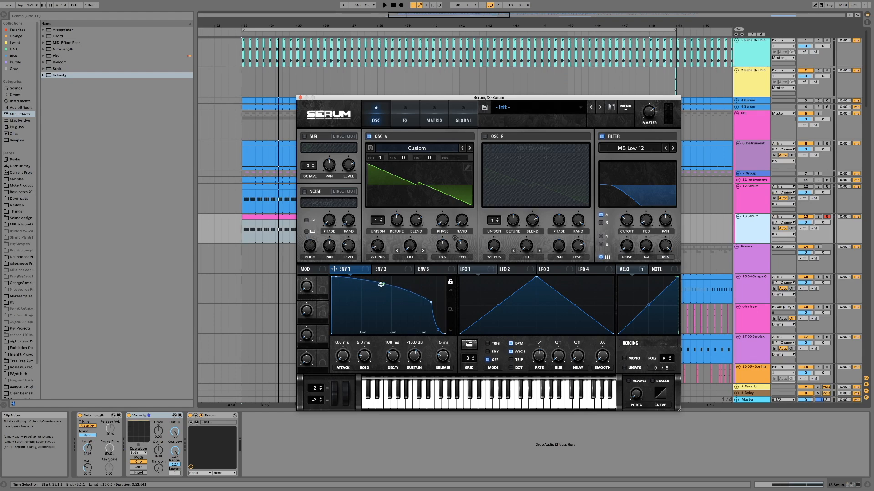
double_click(447, 358)
type("36")
key("Return")
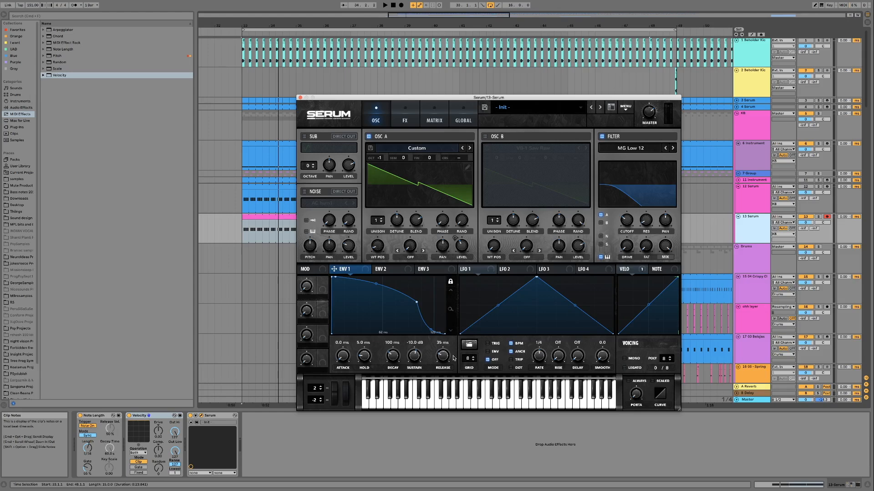
left_click_drag(435, 323, 430, 317)
- Set the pitch bend ranges up and down to 0 semitones and assign envelope 2 to the filter cutoff
scroll(316, 390, "down", 1)
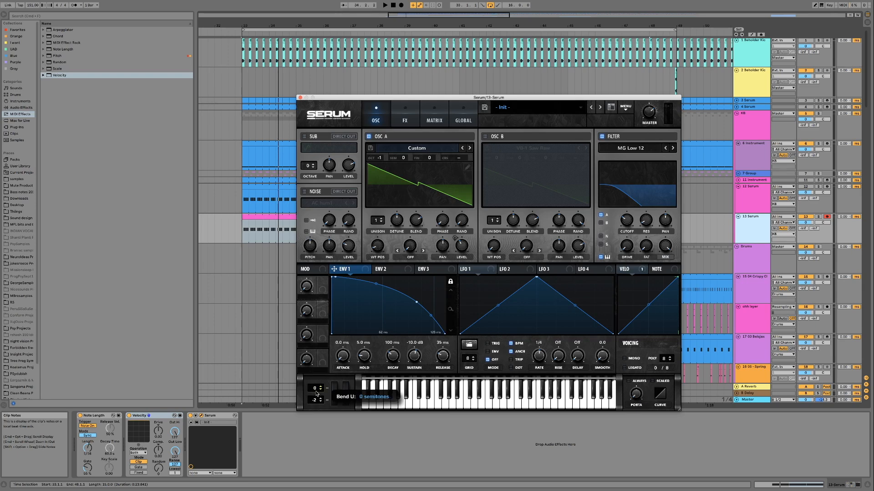
scroll(319, 399, "down", 1)
left_click(394, 269)
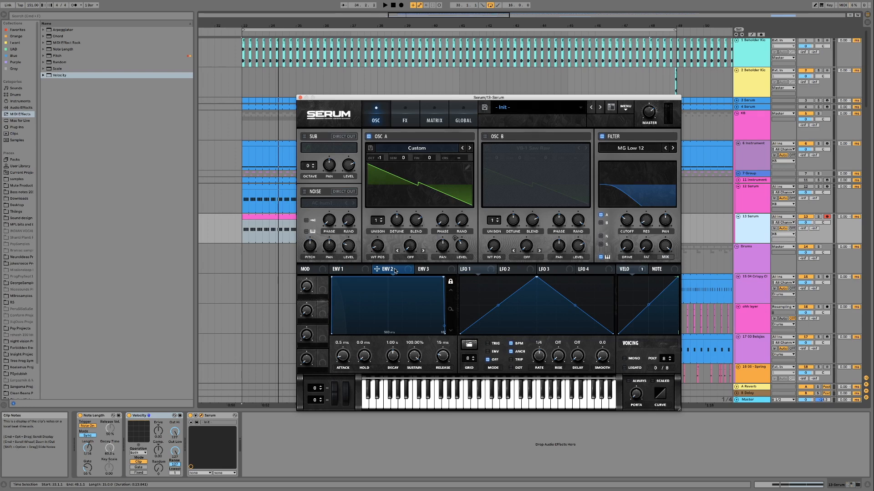
key("Up")
left_click_drag(408, 269, 628, 223)
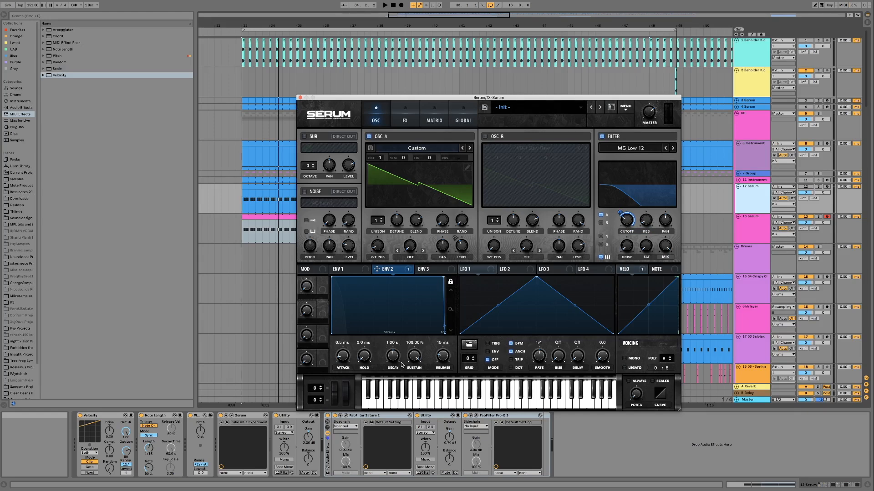
- Set envelope 2 to 0 ms attack, 100 ms decay, 0% sustain and 35 ms release, and straighten its decay curve
left_click_drag(343, 356, 351, 374)
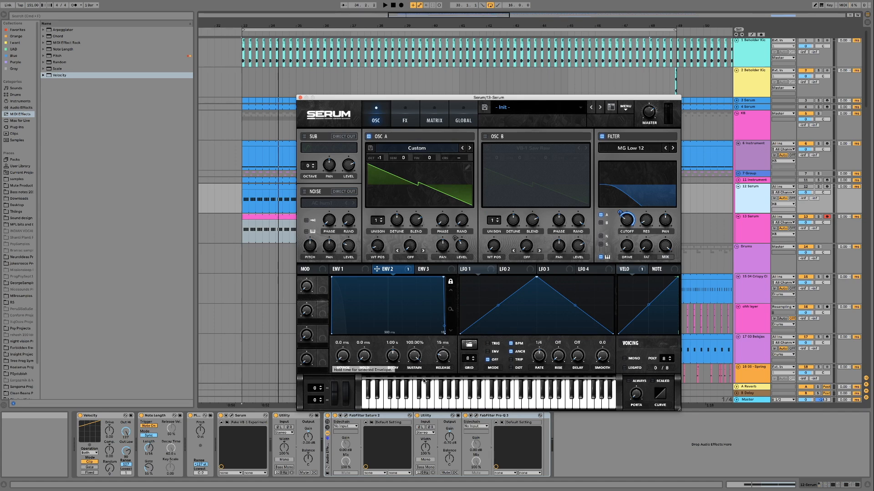
left_click_drag(393, 359, 448, 353)
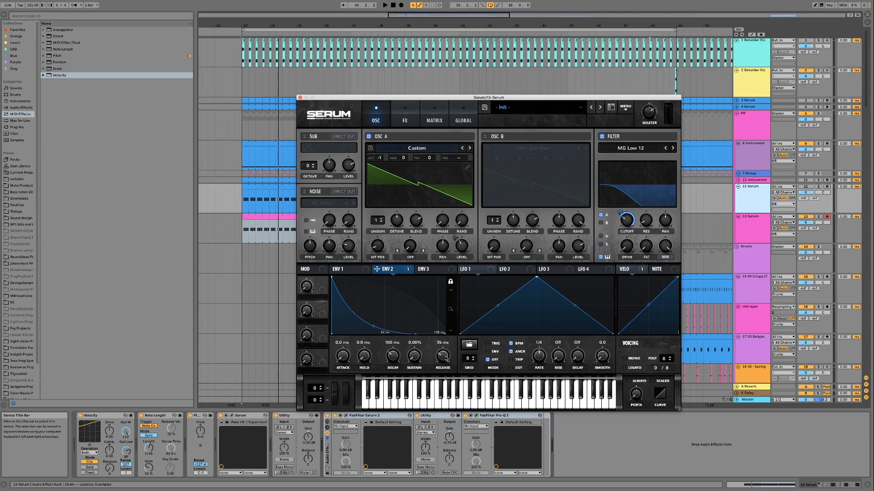
left_click(356, 272)
left_click(395, 274)
left_click_drag(373, 326, 378, 317)
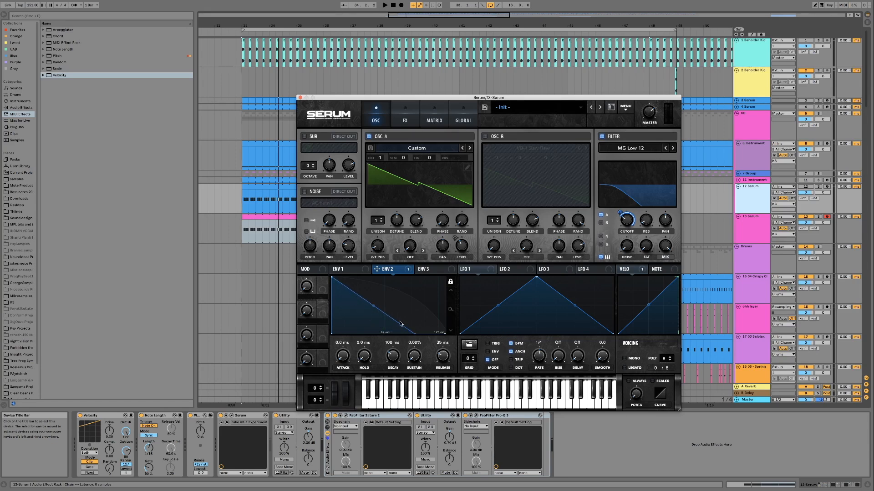
- Adjust the envelope 2 modulation amount on the filter cutoff during playback and select the 13 Serum track again
left_click_drag(618, 211, 619, 213)
key("space")
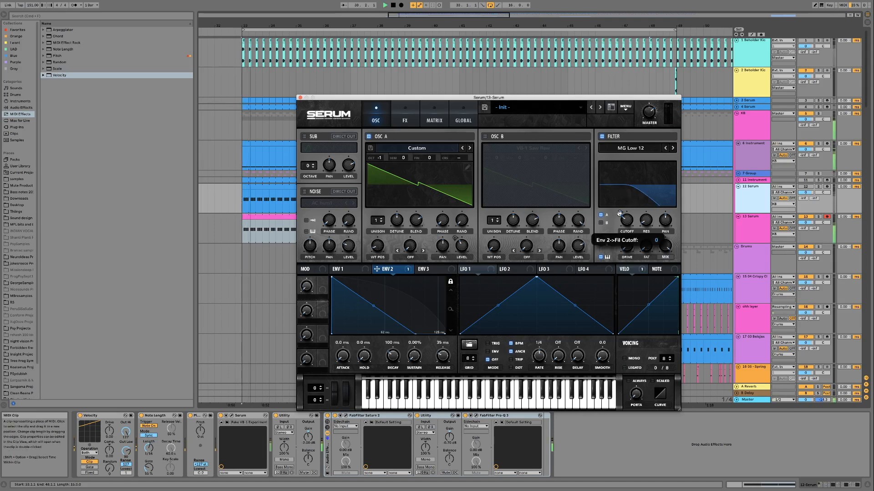
left_click_drag(619, 212, 620, 207)
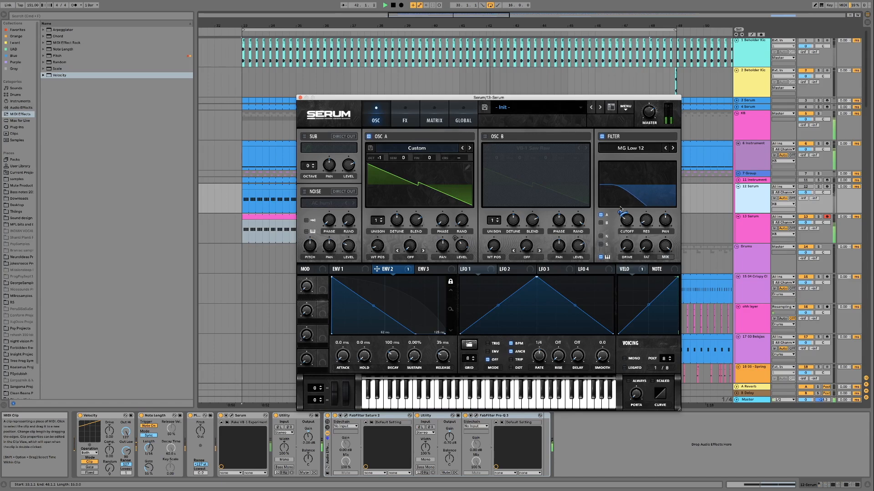
left_click(280, 230)
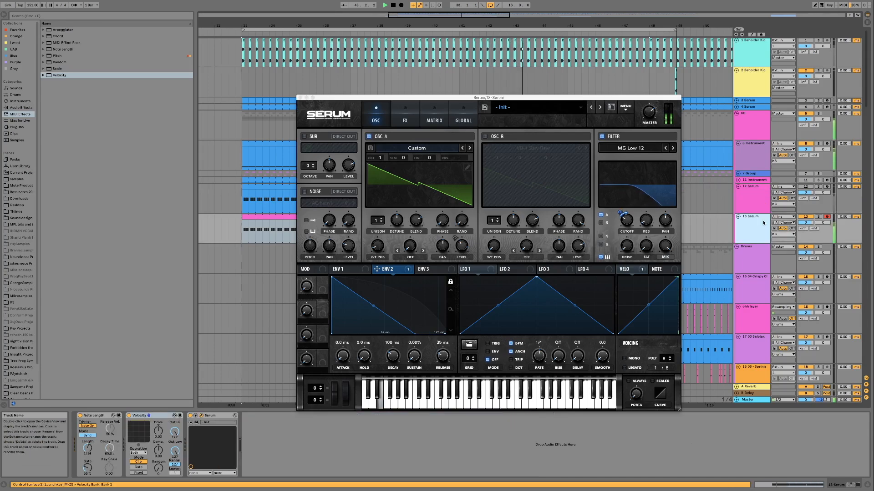
- Fine-tune how strongly envelope 2 modulates the filter cutoff while auditioning the bass in playback
left_click(620, 210)
left_click_drag(620, 210, 620, 207)
key("space")
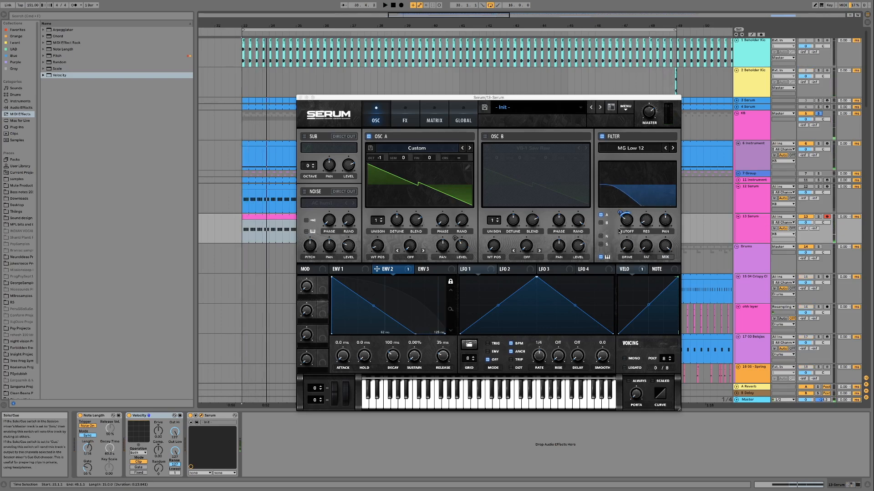
key("space")
left_click_drag(620, 212, 619, 210)
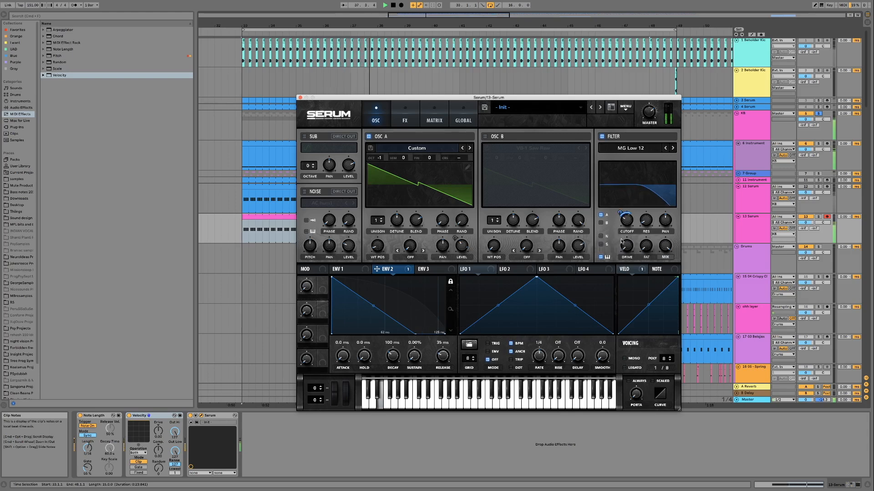
right_click(619, 212)
key("space")
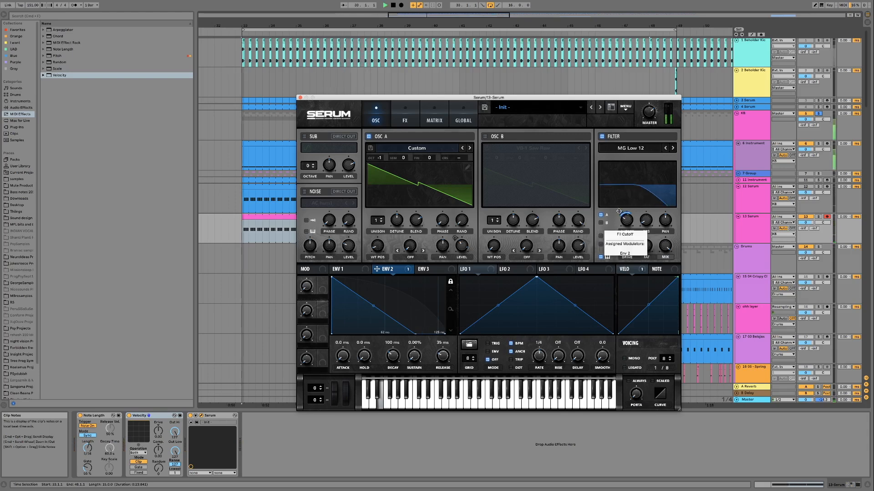
left_click(614, 228)
key("space")
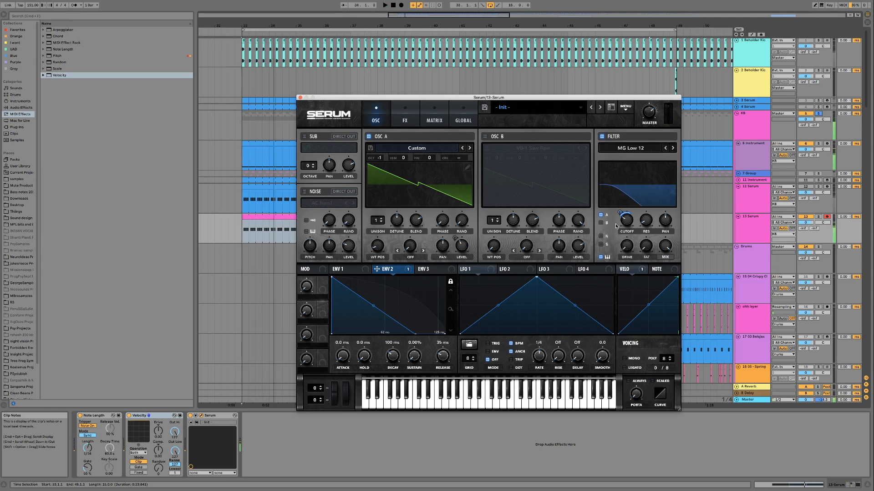
mouse_move(619, 212)
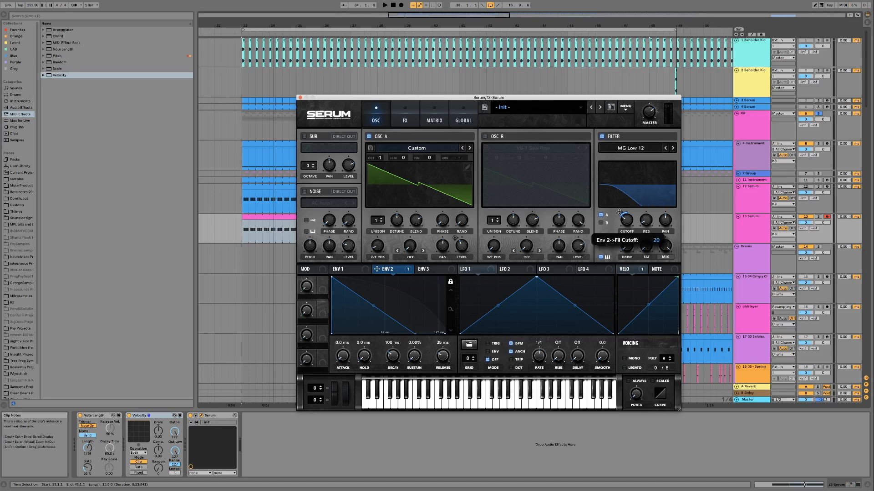
left_click_drag(619, 211, 620, 214)
key("space")
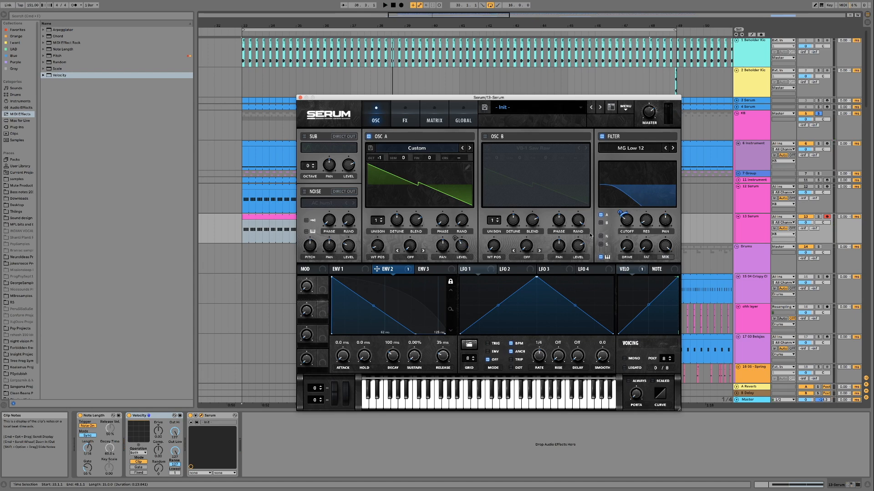
- Enable the EQ and Filter effects, move the filter to the start of the effects chain, and set its type to High 18
left_click(405, 120)
left_click(333, 243)
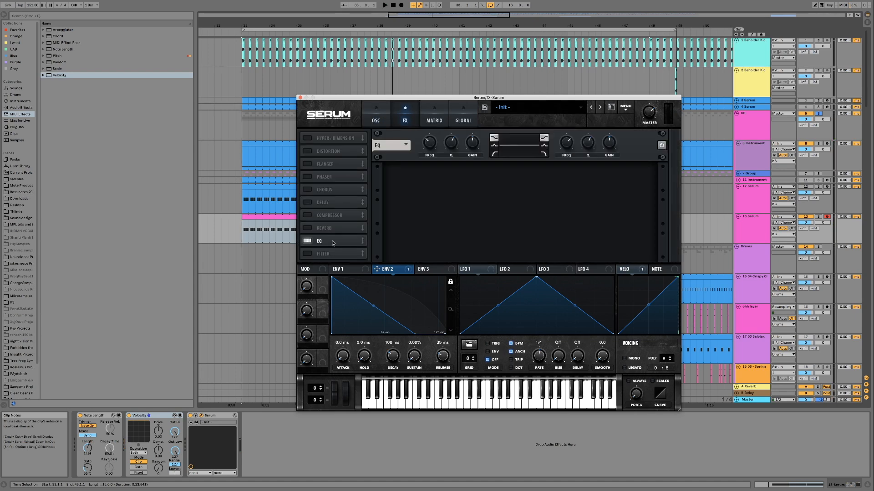
left_click(307, 254)
left_click_drag(331, 255, 323, 131)
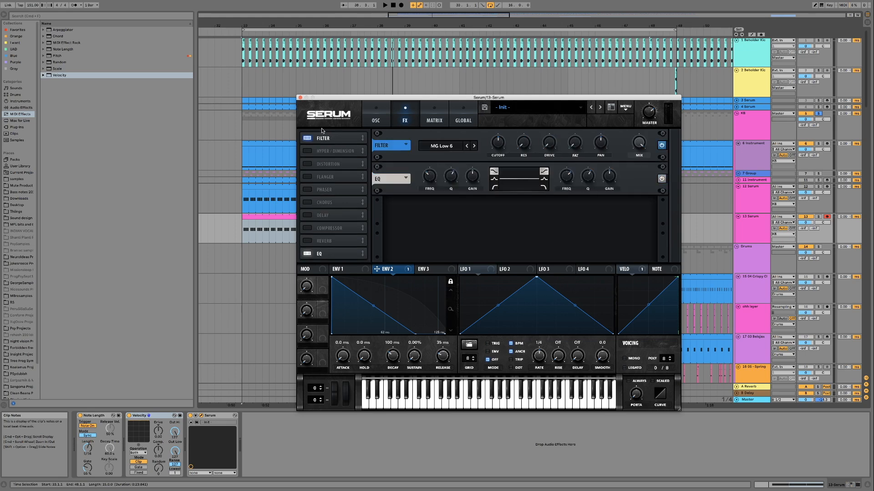
left_click(441, 149)
mouse_move(439, 154)
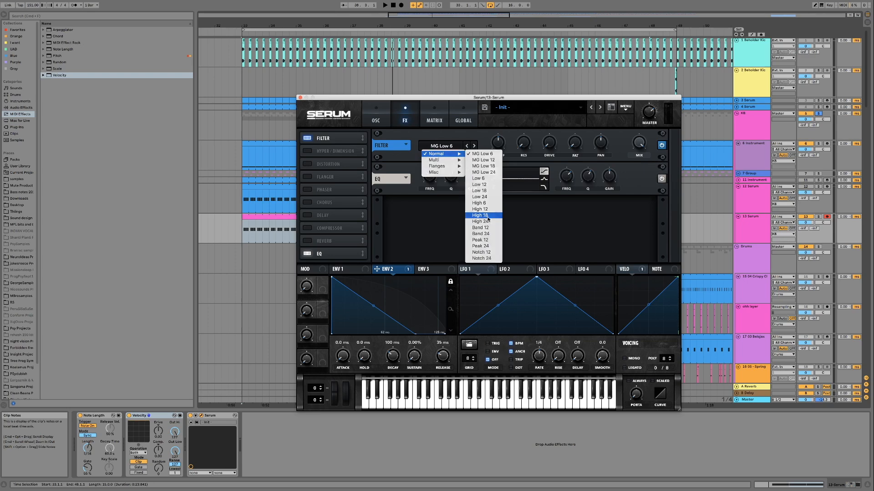
left_click(482, 216)
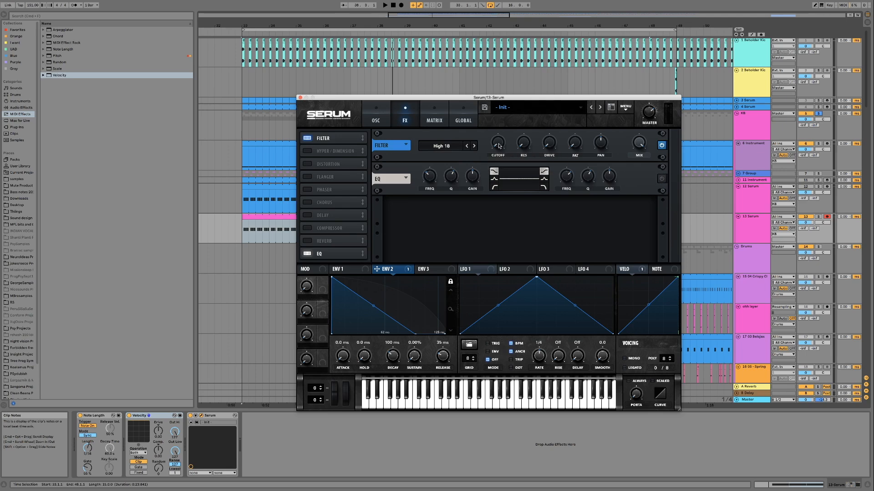
- Open the Oszillos Mega Scope on the Master track and arrange it and the Serum window so both are visible
left_click(748, 400)
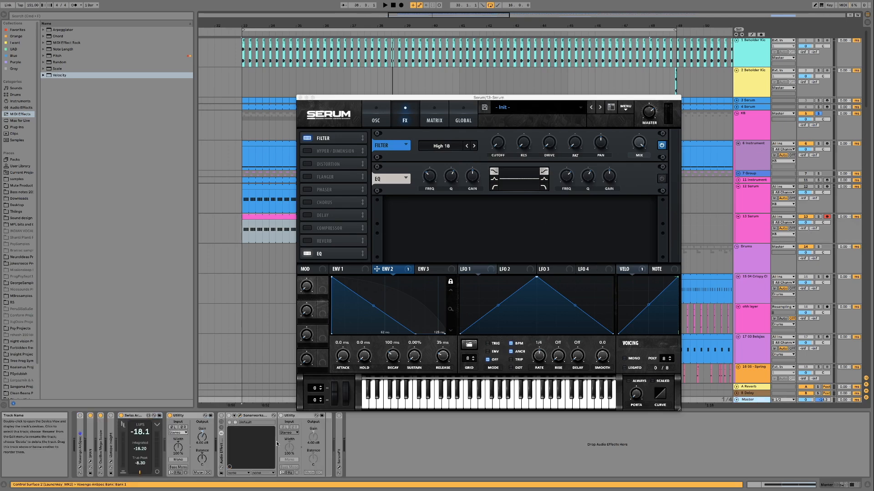
left_click(101, 468)
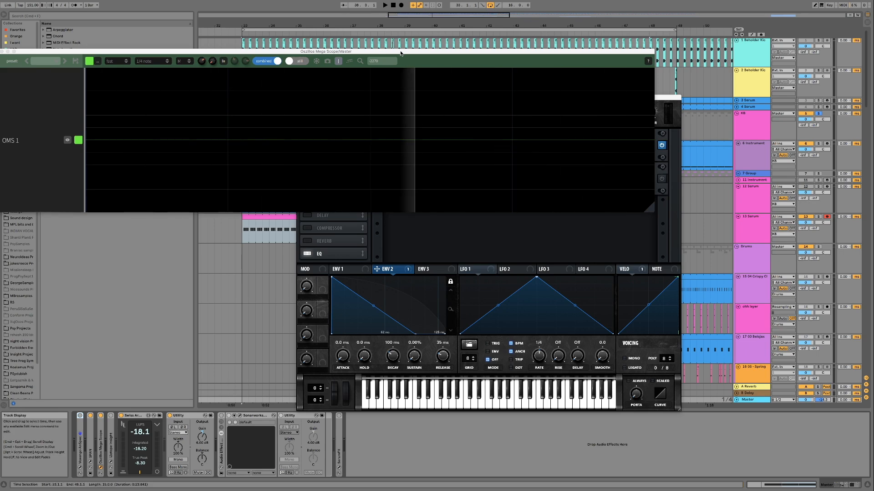
left_click_drag(401, 52, 400, 36)
left_click_drag(666, 98, 653, 168)
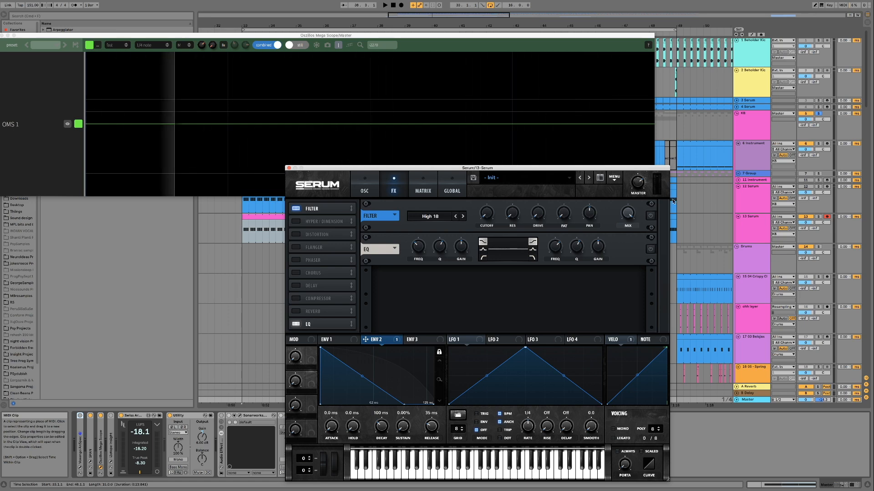
- Compare the bass waveform on the scope with the High 18 effect filter bypassed and enabled during playback, leaving the filter on
key("space")
key("space")
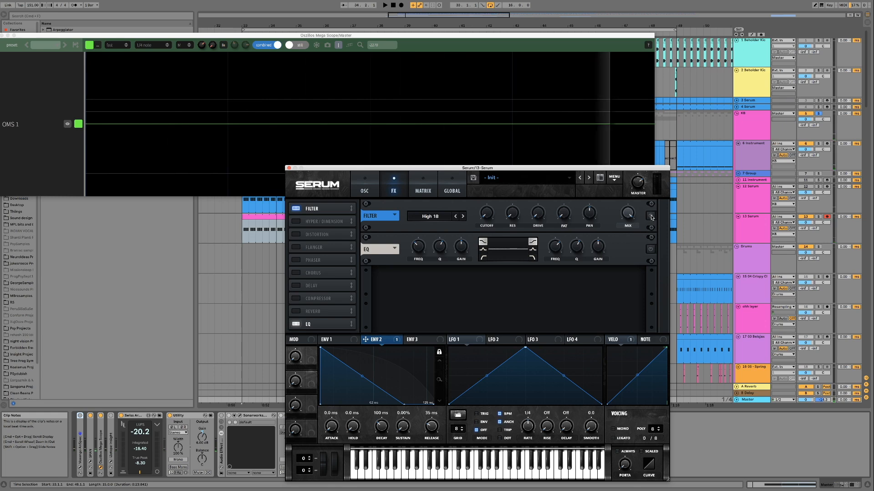
key("space")
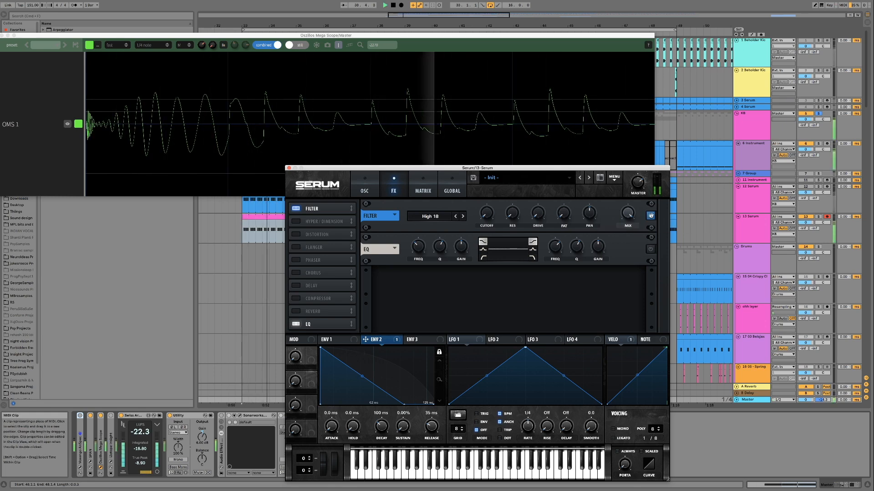
left_click(651, 215)
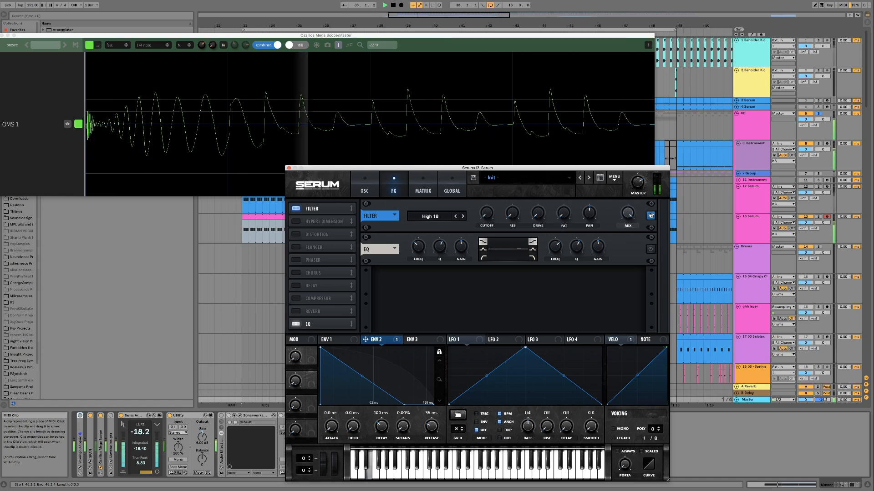
left_click(651, 215)
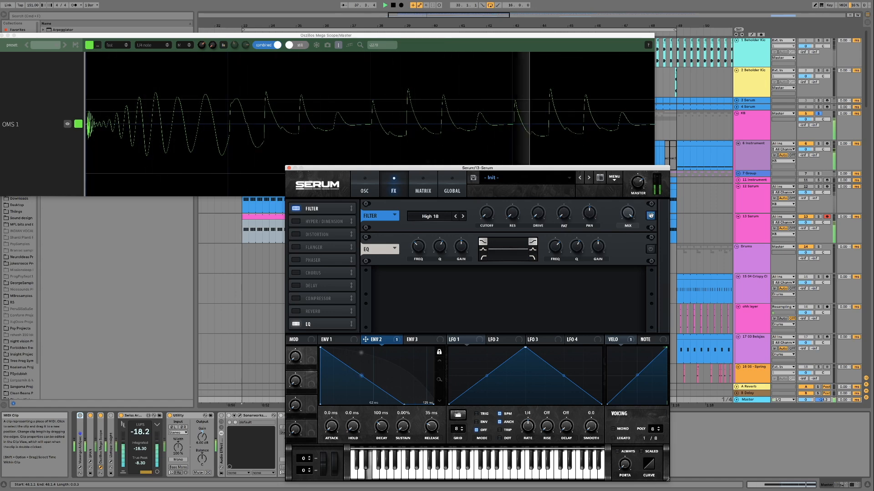
key("space")
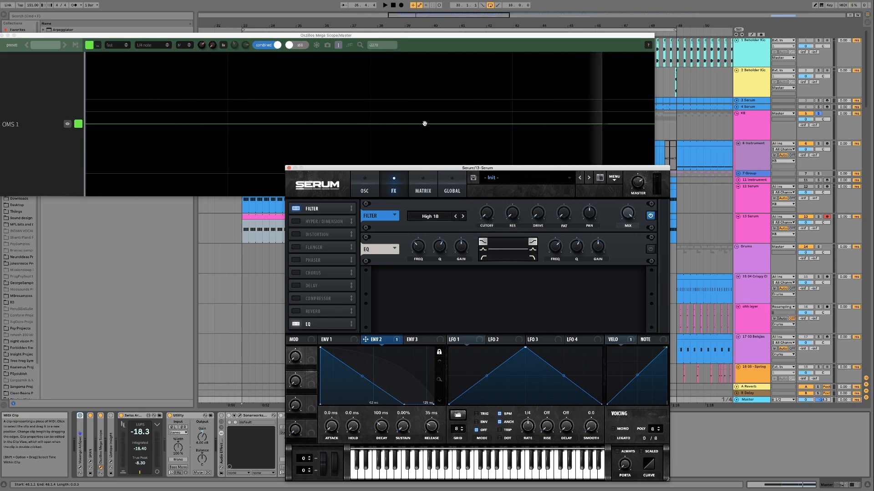
- Freeze the scope during playback, mark out individual bass cycles to examine their waveform shape, and unfreeze the display
key("space")
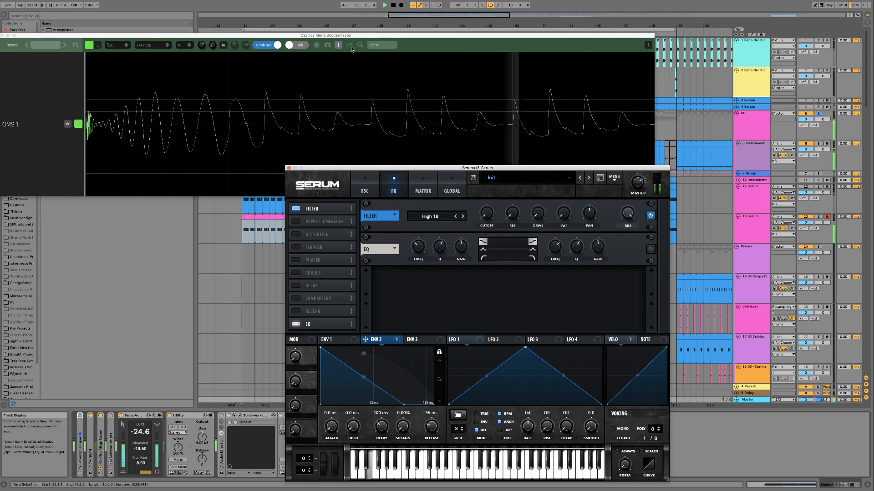
left_click(315, 47)
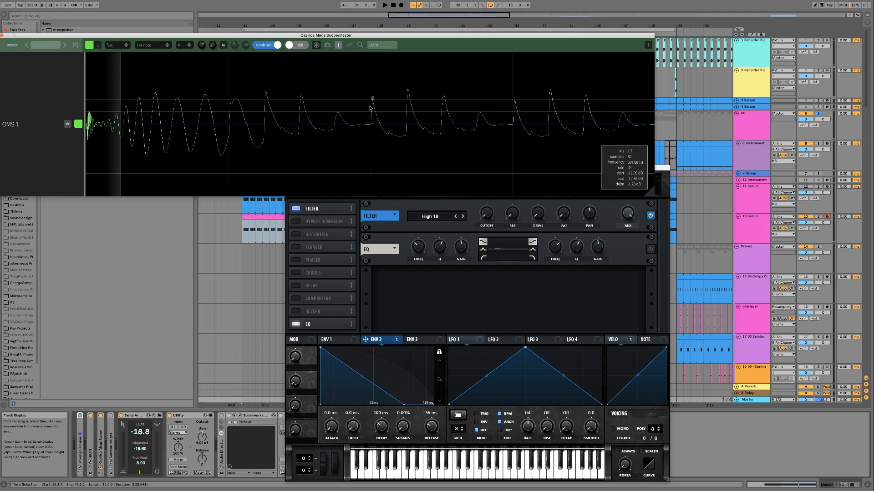
left_click_drag(368, 97, 403, 144)
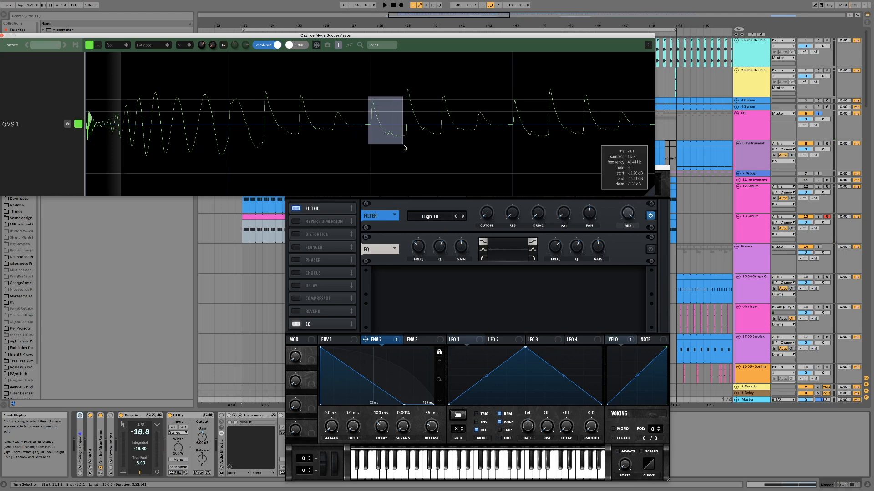
left_click(388, 116)
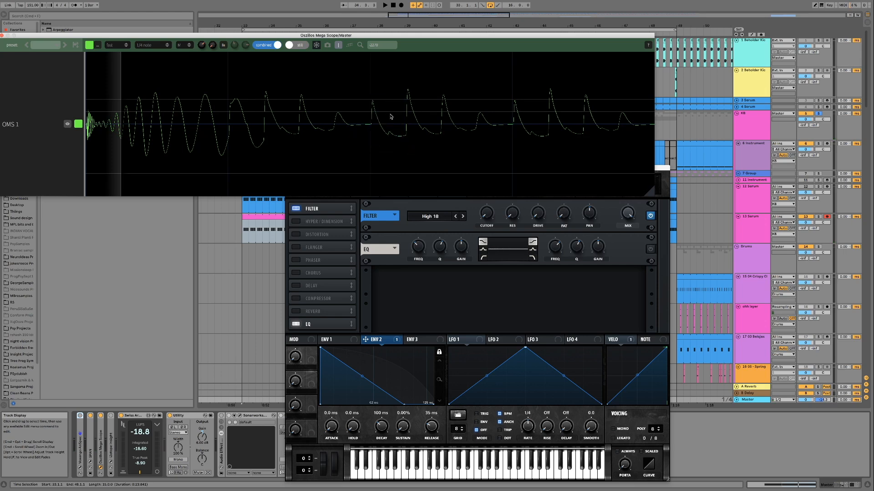
left_click(406, 142)
left_click_drag(383, 100, 500, 157)
left_click(406, 80)
left_click_drag(400, 86, 483, 146)
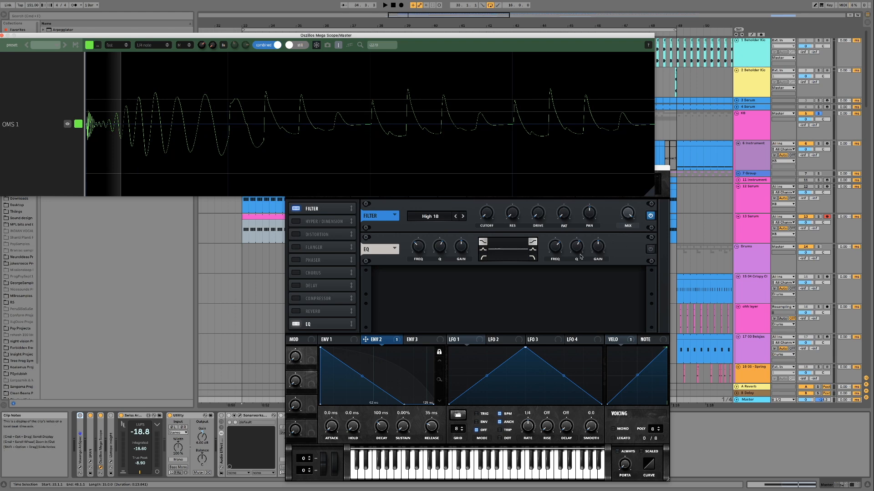
left_click(609, 249)
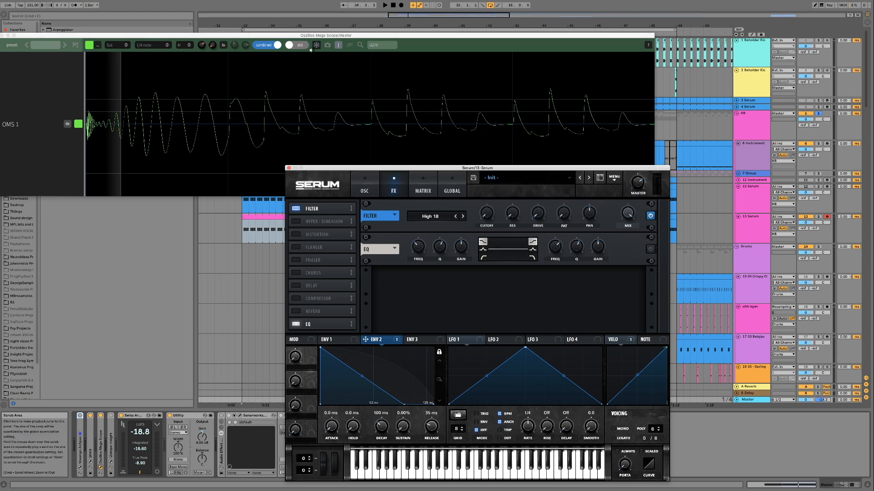
left_click(316, 45)
- Set the EQ's low band to a peak shape at 500 Hz with -3 dB gain, trying the shelf shape for comparison
left_click(504, 259)
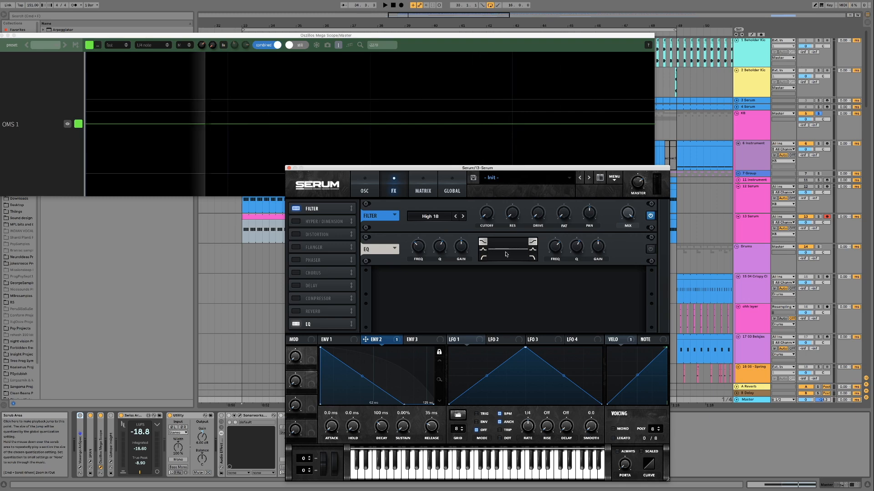
left_click_drag(492, 168, 471, 152)
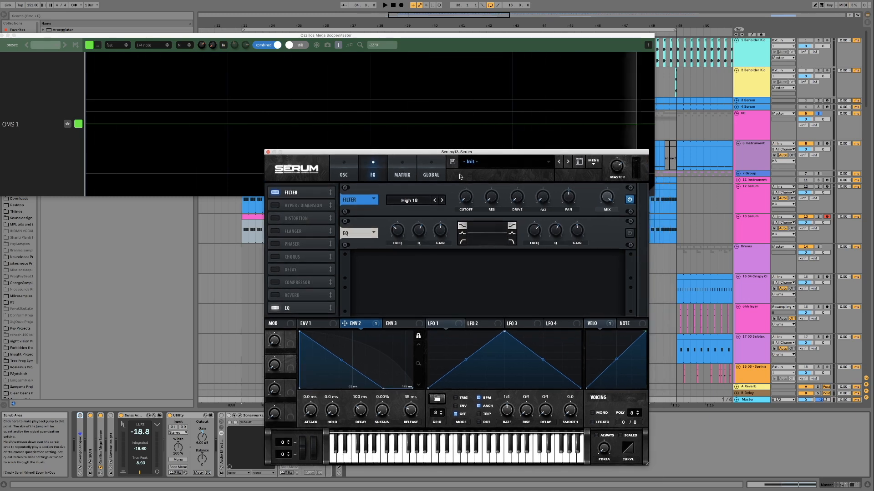
double_click(397, 233)
type("500")
key("Return")
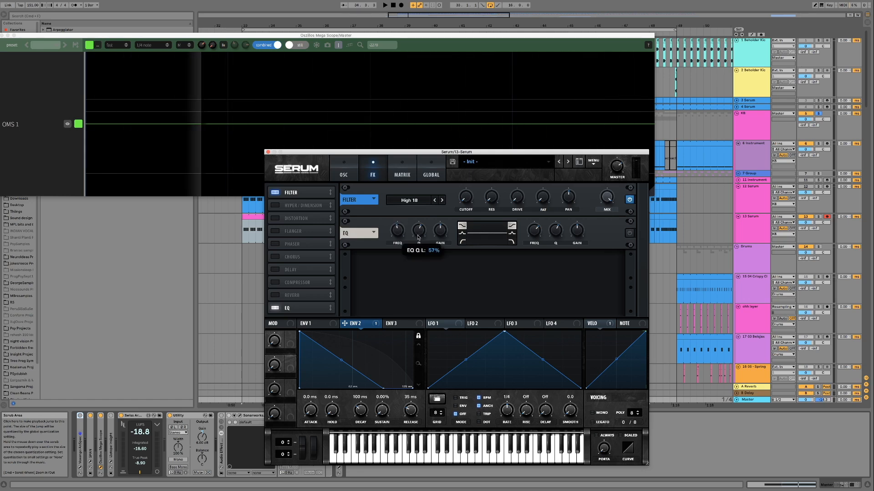
double_click(443, 232)
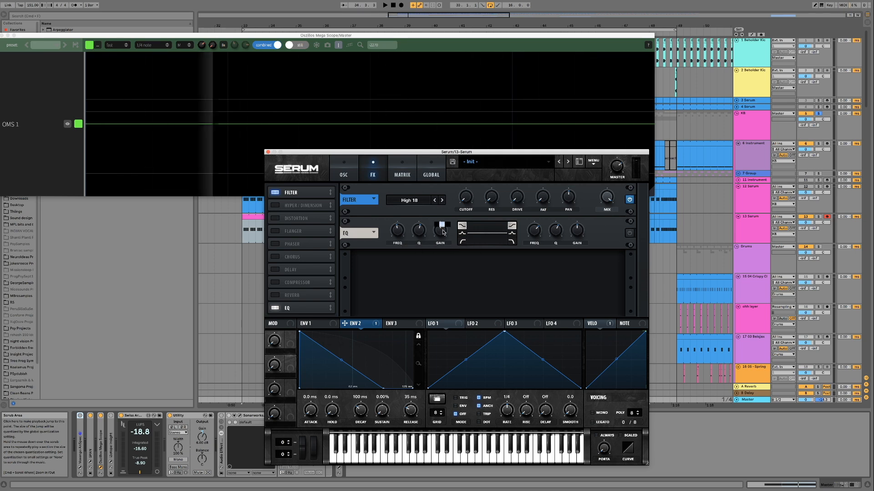
type("-3")
key("Return")
left_click(461, 234)
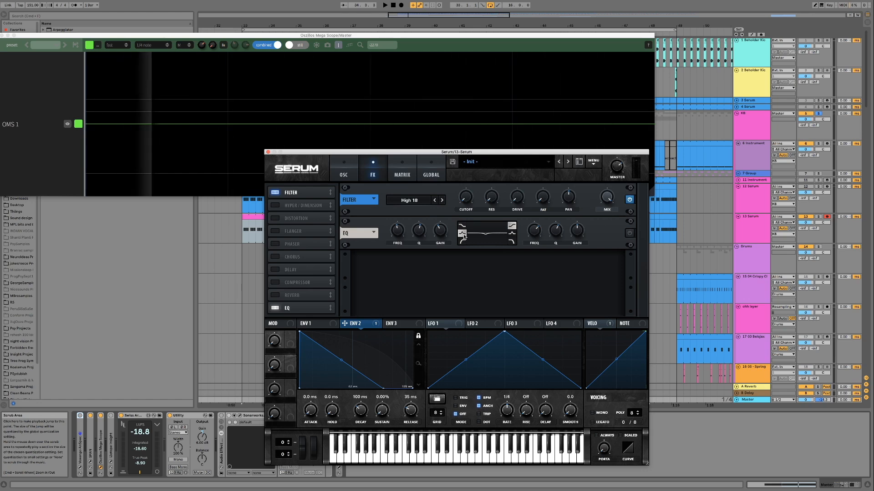
left_click(463, 226)
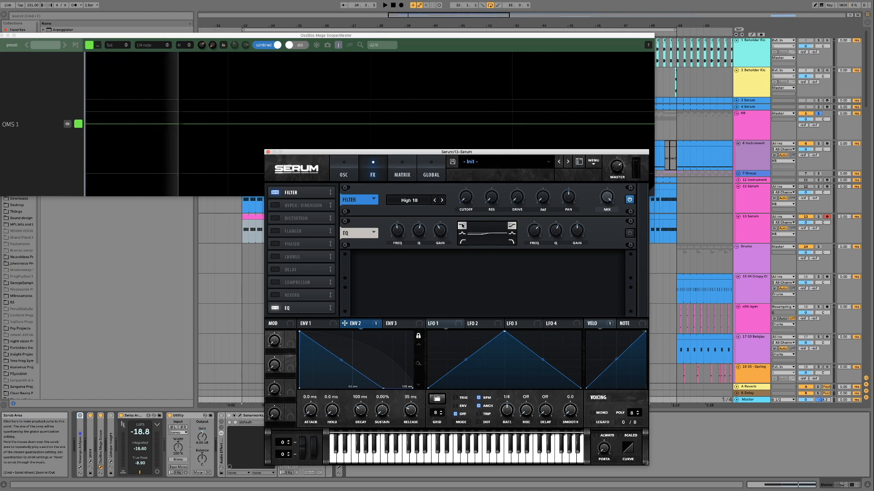
left_click(463, 234)
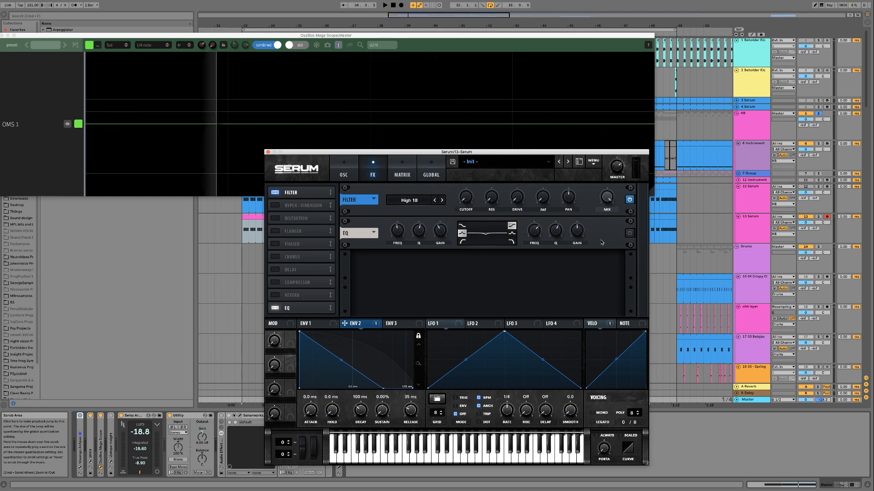
- Audition the bass with the EQ bypassed and enabled during playback, leave the EQ on, and stop playback
key("space")
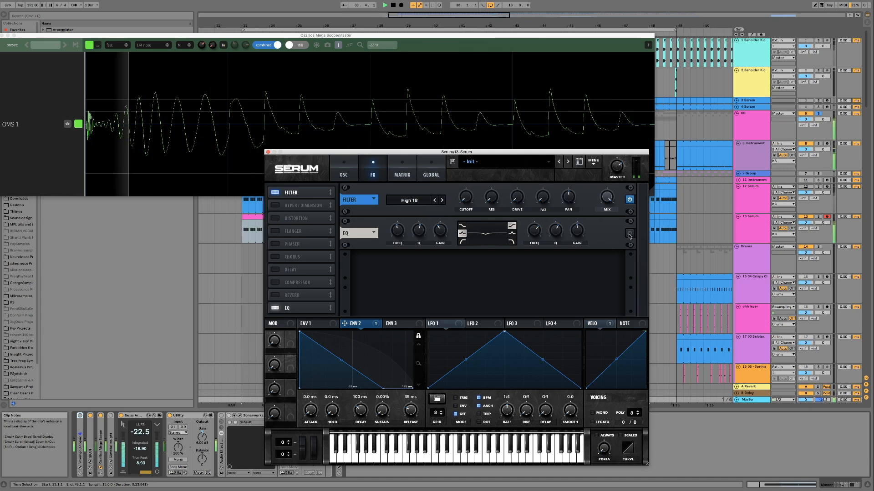
left_click(629, 235)
left_click(629, 235)
left_click(629, 235)
left_click(629, 234)
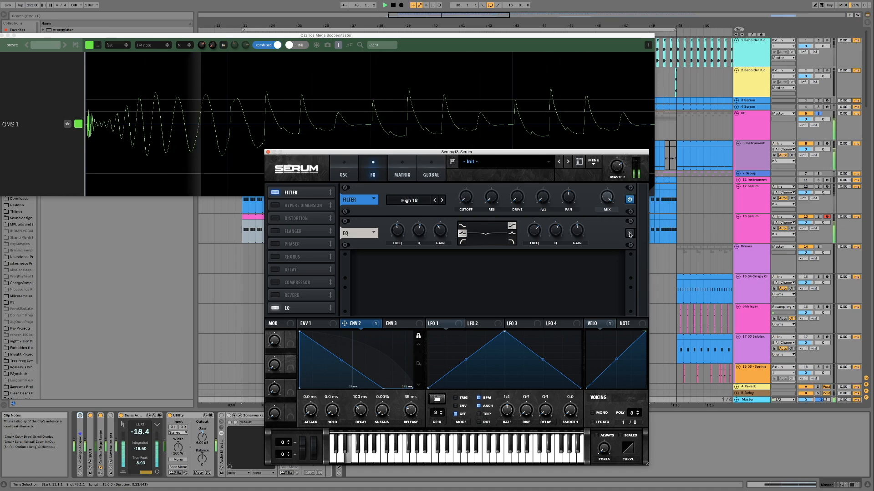
left_click(629, 235)
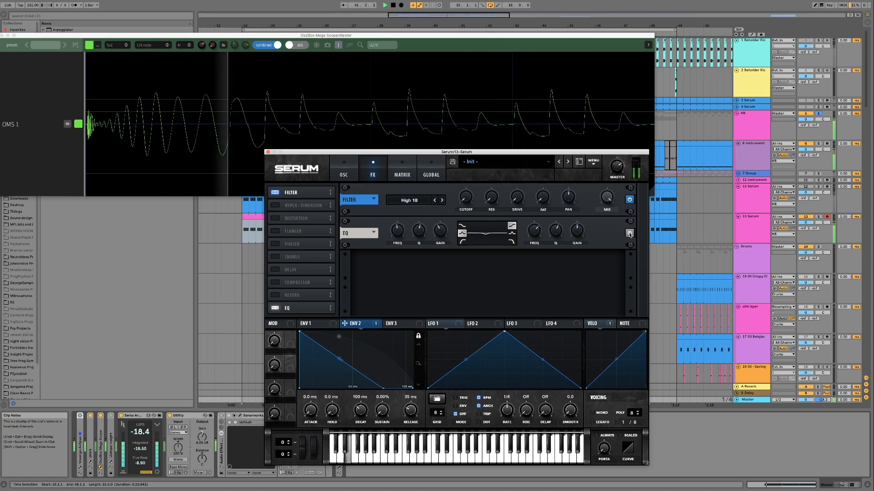
key("space")
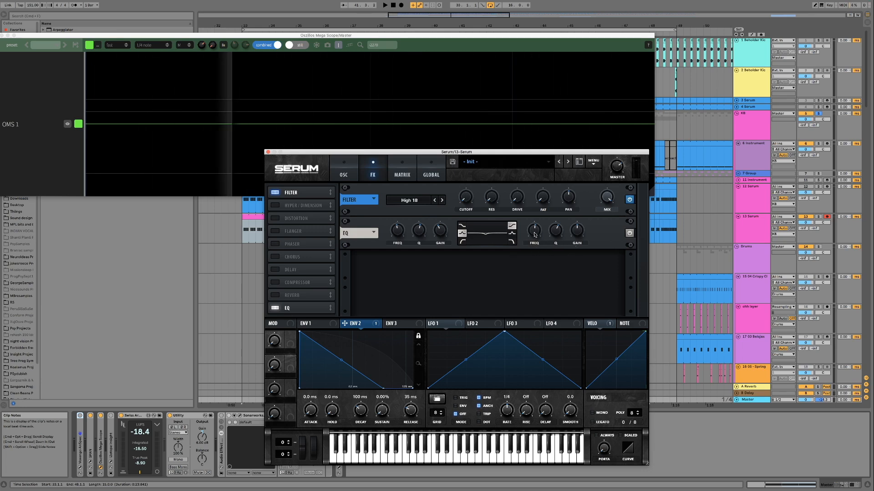
- Try boosting the EQ's high-band gain to about 7.8 dB during playback, then return the gain to flat
left_click(556, 232)
left_click_drag(556, 232, 555, 233)
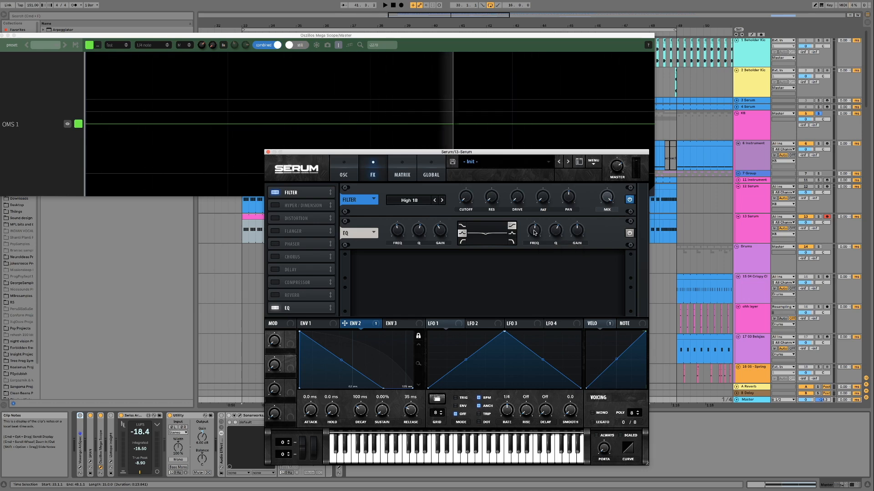
left_click(577, 232)
left_click_drag(578, 233, 579, 228)
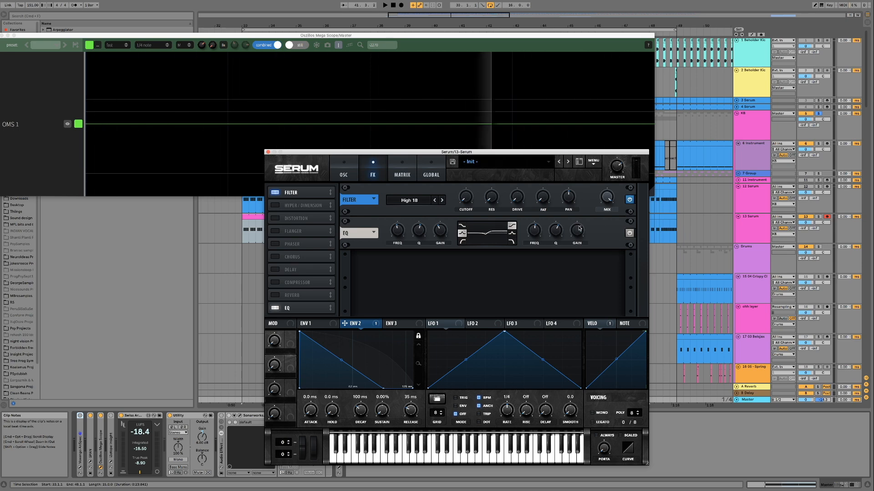
key("space")
mouse_move(579, 226)
left_mouse_down()
mouse_move(576, 241)
mouse_move(575, 225)
left_mouse_up()
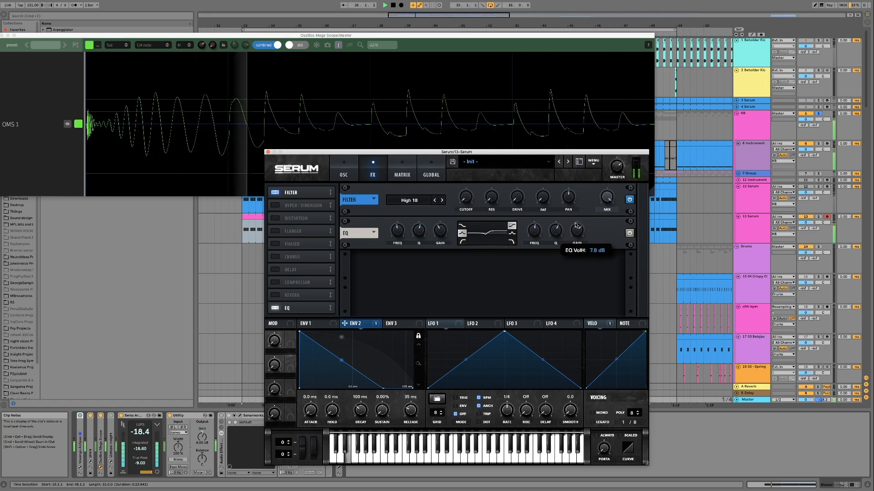
key("space")
left_click_drag(580, 237, 576, 245)
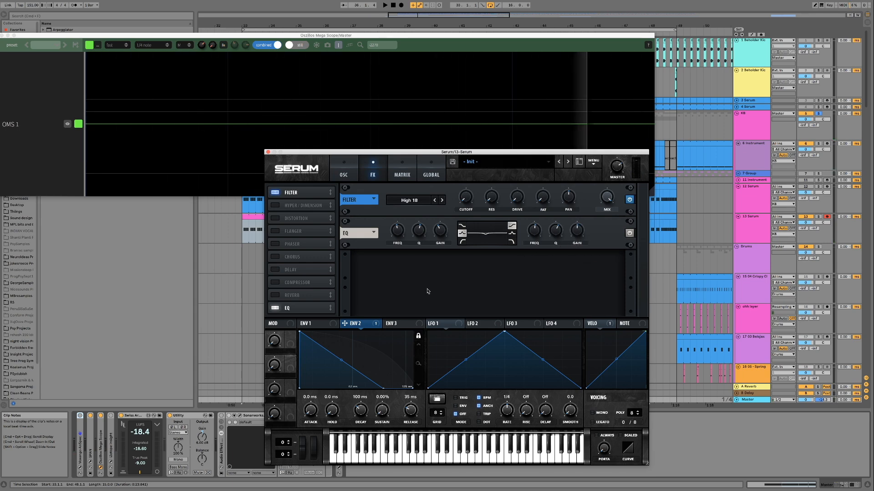
- Assign Env 1 to modulate the EQ's high-band gain with an amount of 38
left_click(326, 324)
left_click_drag(312, 326, 570, 227)
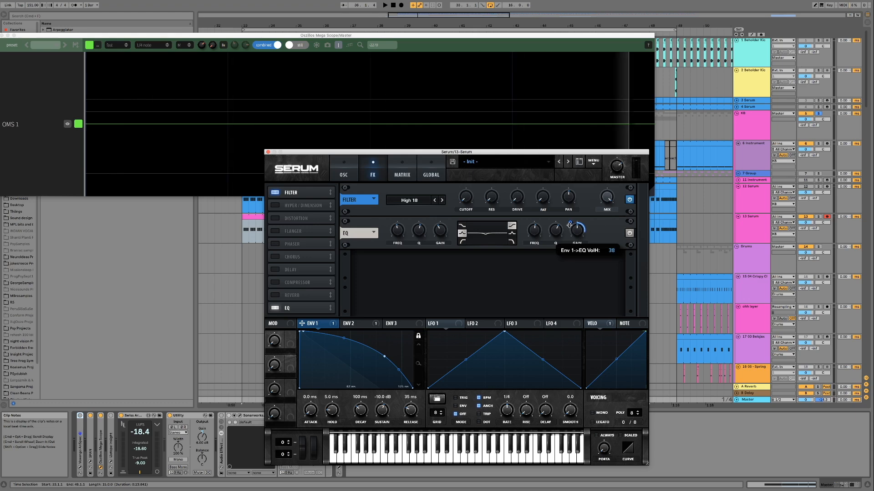
left_click_drag(566, 238, 568, 233)
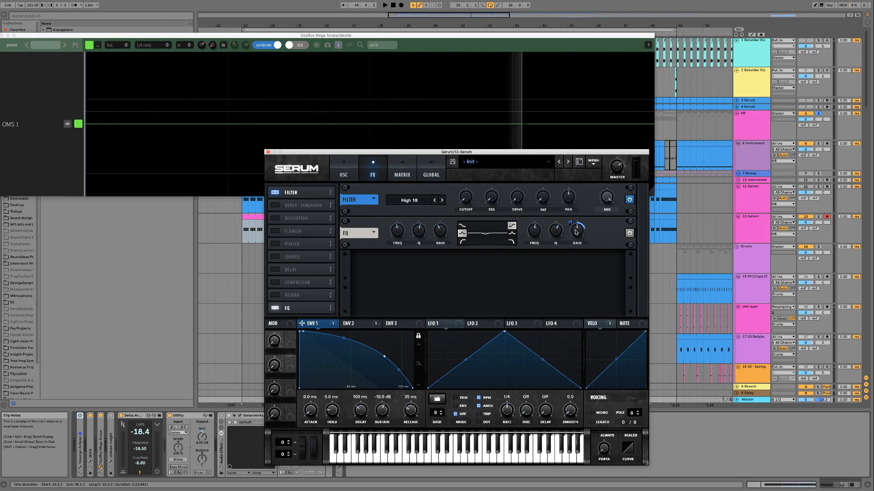
- Show the oscillator page and audition the bass with the KB group soloed and with the full mix
left_click(347, 174)
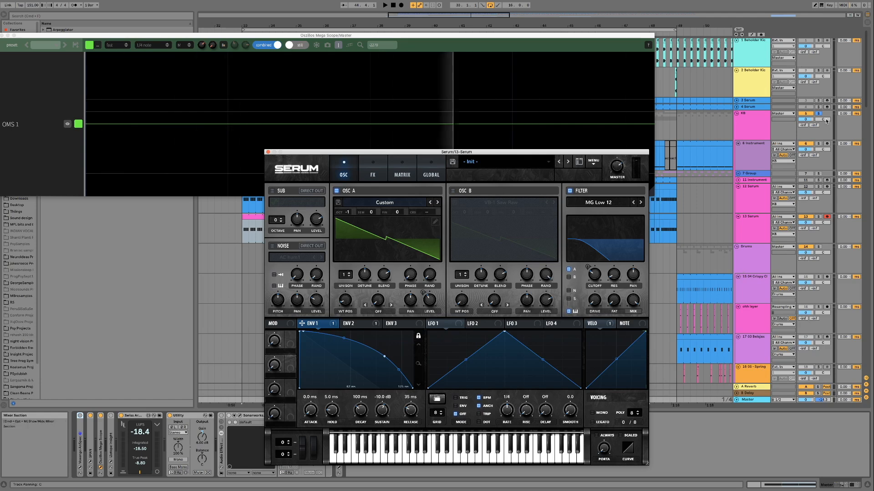
key("space")
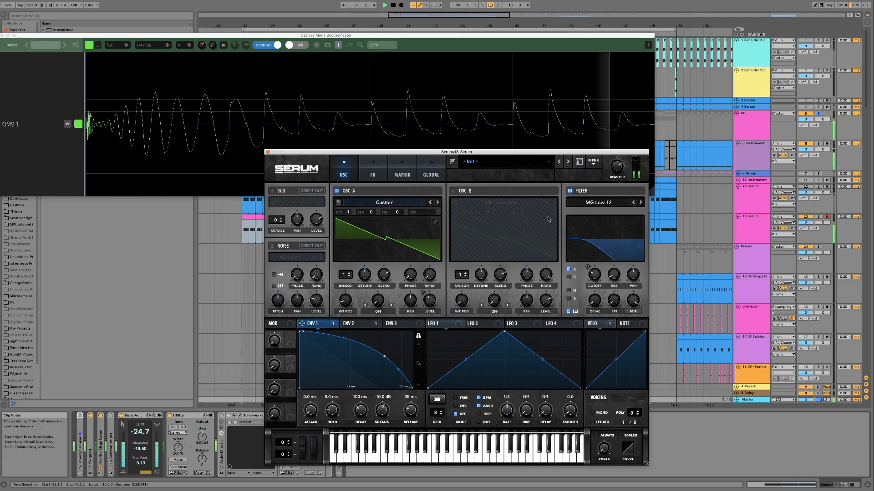
key("space")
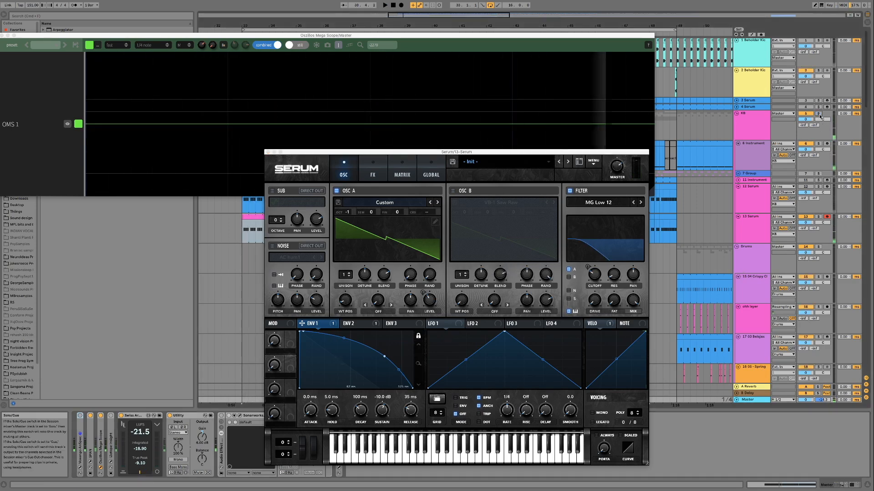
key("space")
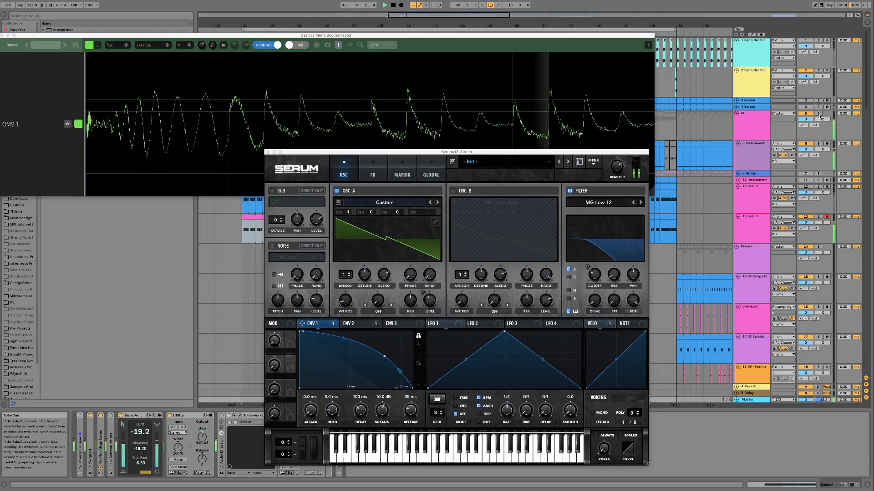
- Stop playback and add a Utility after Serum on the 13 Serum track, moving the scope and Serum windows aside
left_click(751, 232)
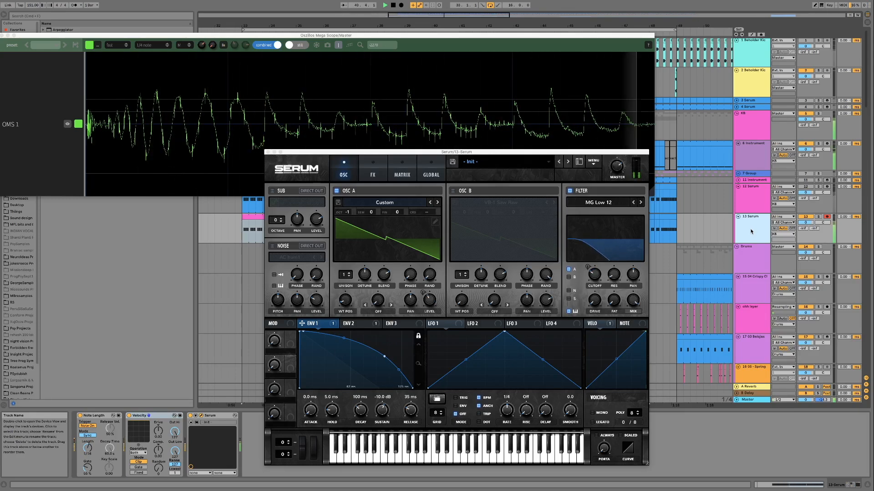
key("space")
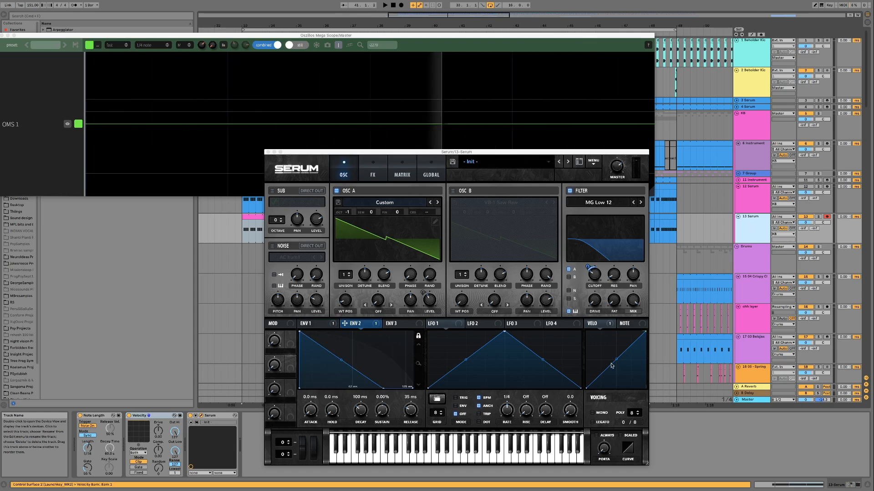
left_click_drag(58, 35, 206, 7)
left_click(16, 63)
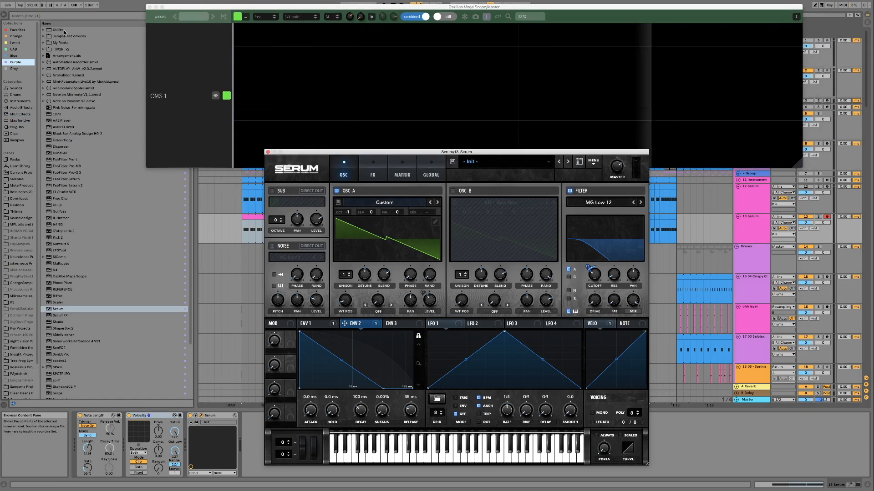
double_click(58, 30)
left_click_drag(375, 155, 503, 159)
- Switch to the session mixer and lower the Utility's gain on the 13 Serum track, checking the level during playback
left_click(356, 219)
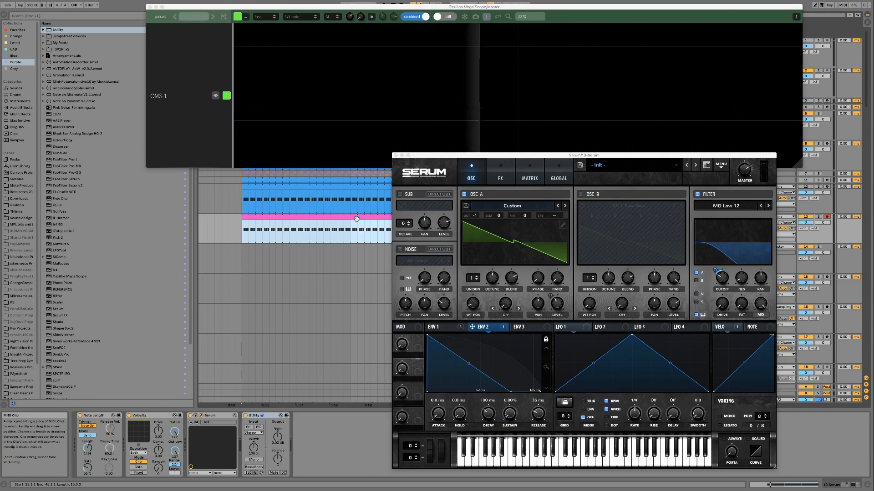
key("Tab")
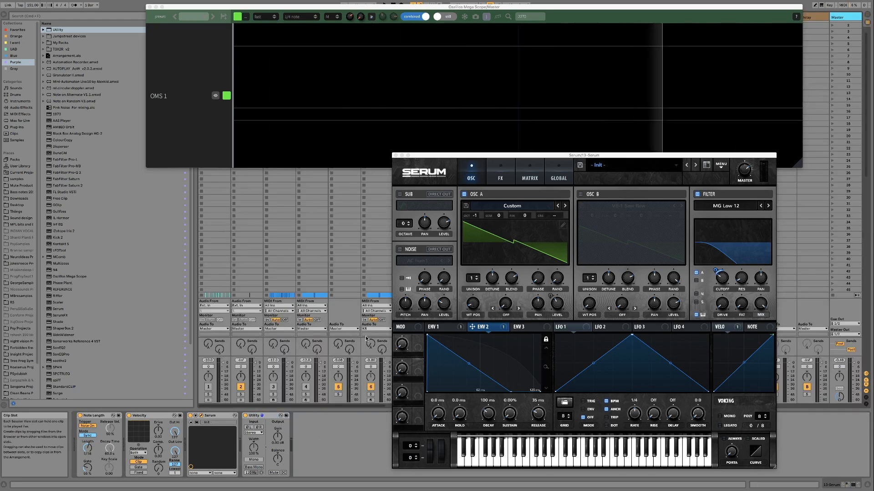
scroll(365, 338, "right", 5)
scroll(365, 338, "left", 3)
key("space")
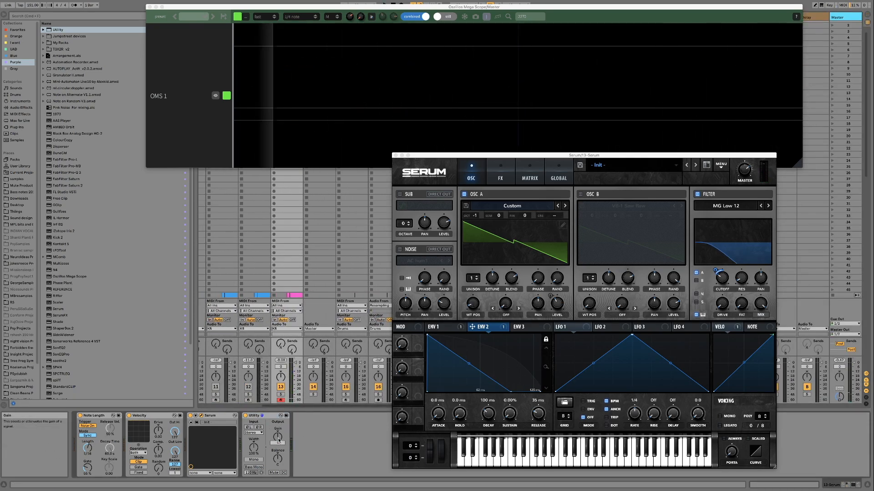
key("space")
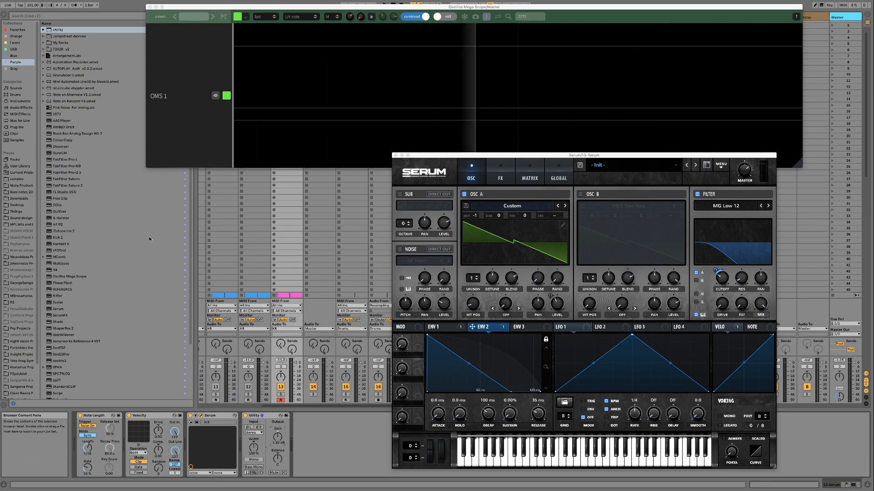
- Add FabFilter Saturn 2 after the Utility on the 13 Serum track and split it into two frequency bands
double_click(67, 186)
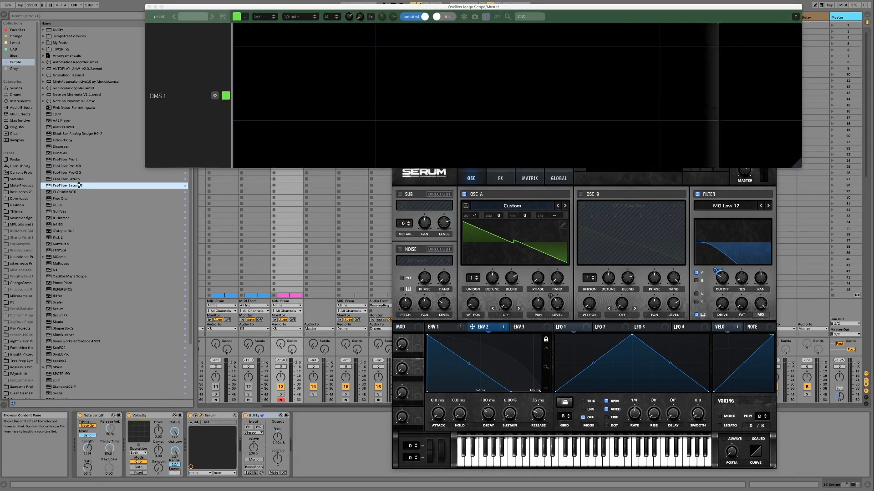
left_click_drag(295, 15, 249, 216)
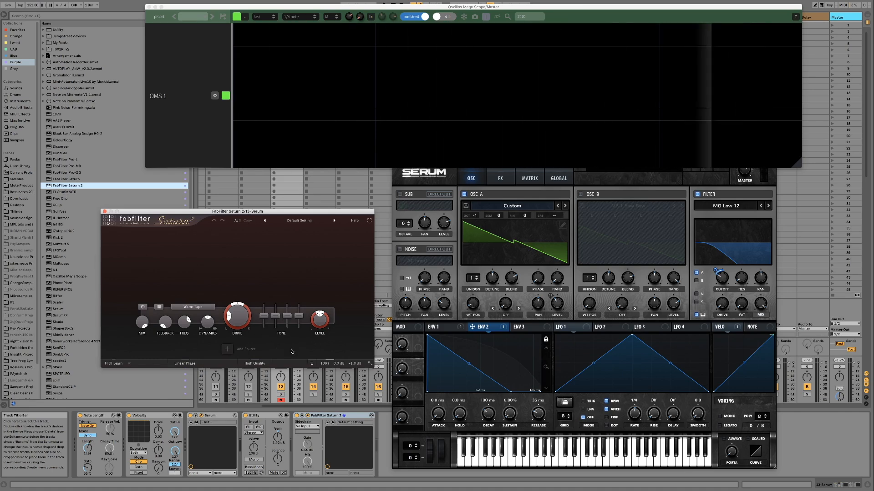
mouse_move(239, 313)
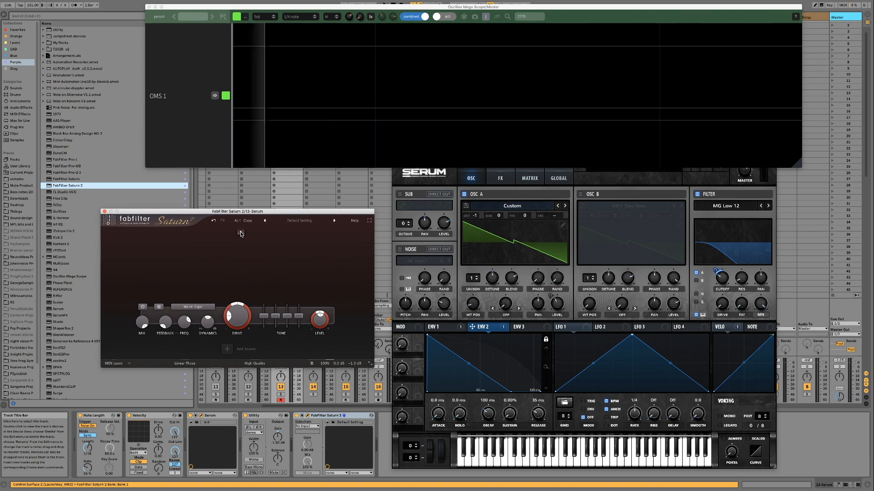
left_click(230, 236)
- Solo the KB group in the mixer and reposition the scope window above the Saturn 2 window
left_click_drag(277, 7, 487, 72)
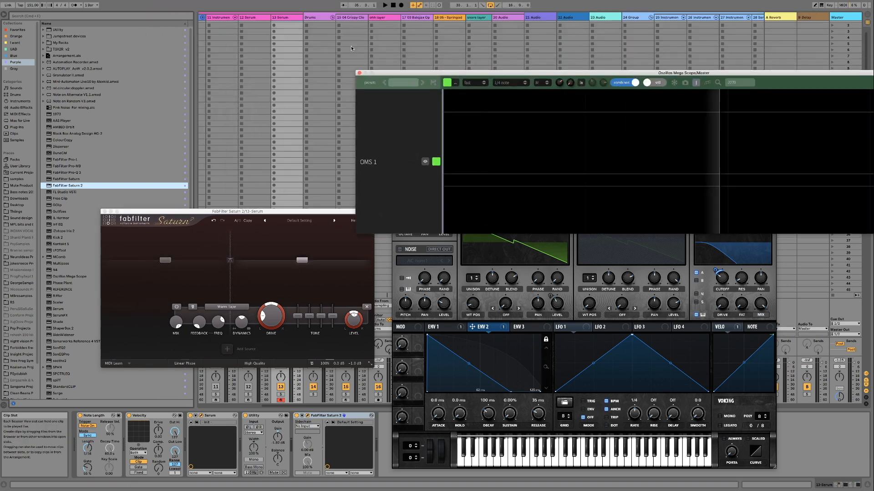
scroll(277, 29, "left", 3)
scroll(276, 29, "left", 2)
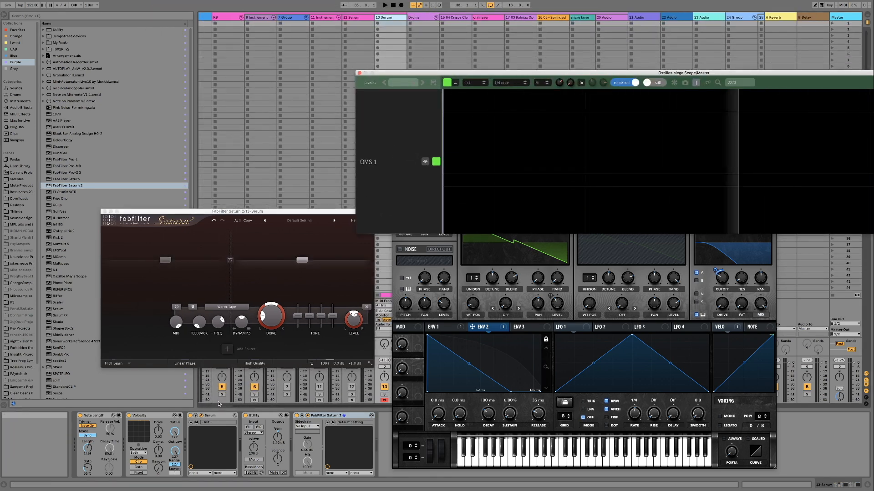
left_click_drag(487, 73, 217, 27)
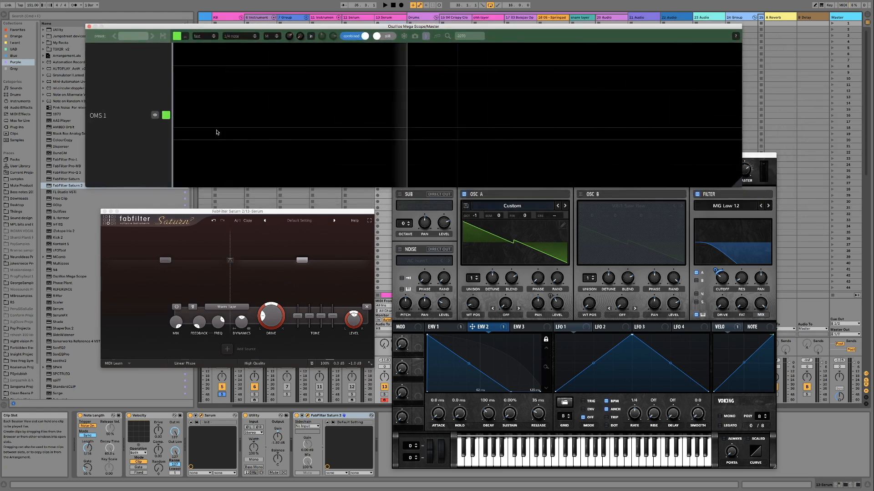
- Sweep Saturn 2's band crossover between low and high frequencies, comparing the bass waveform on the scope during playback
left_click_drag(230, 260, 141, 244)
key("space")
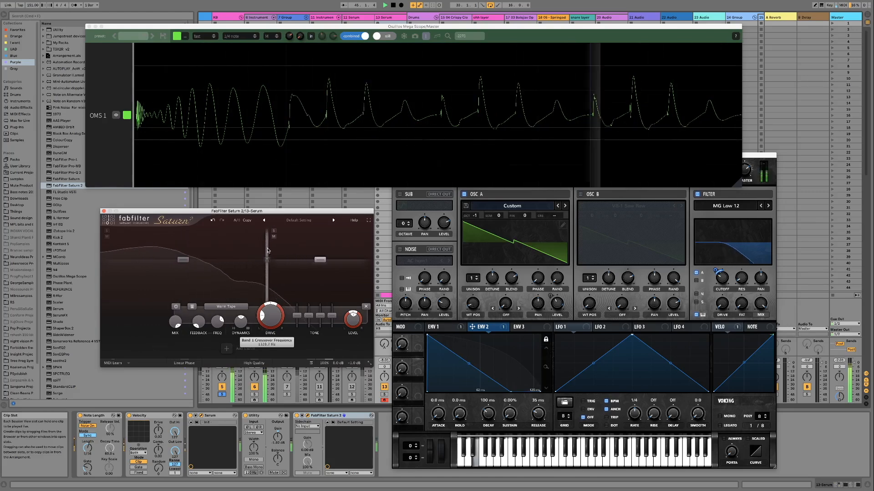
left_click_drag(321, 250, 203, 254)
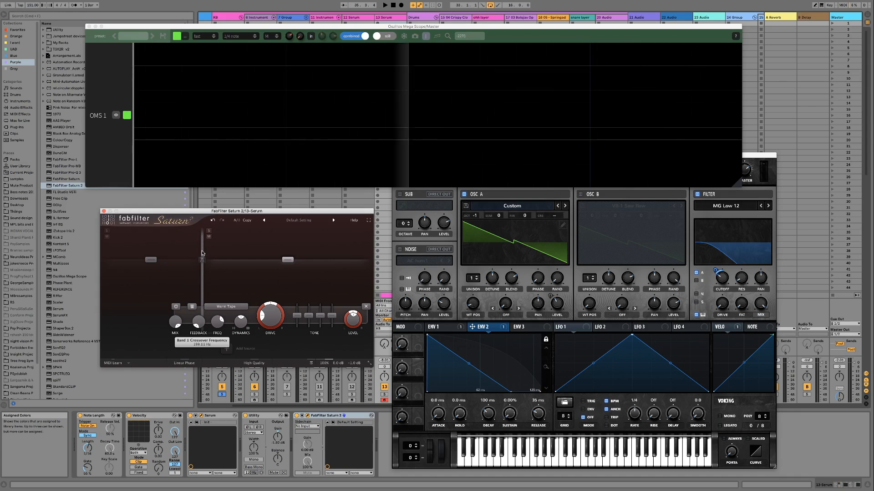
left_click_drag(201, 253, 275, 259)
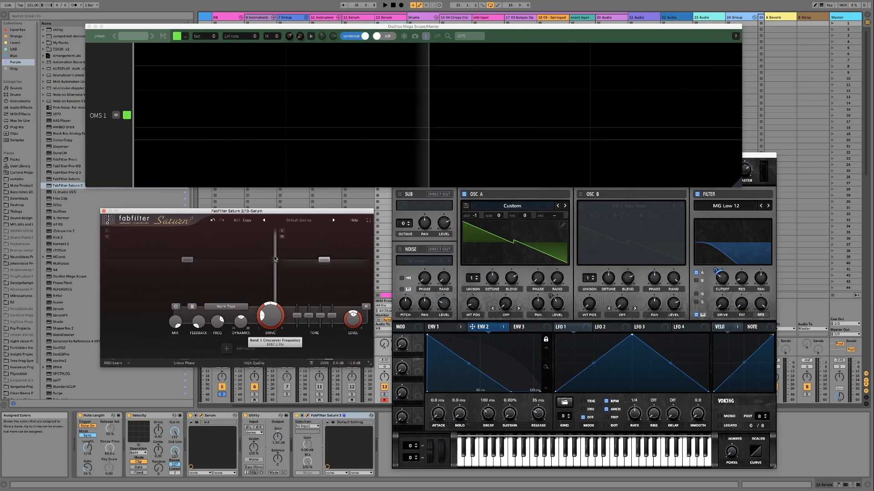
left_click_drag(274, 259, 275, 255)
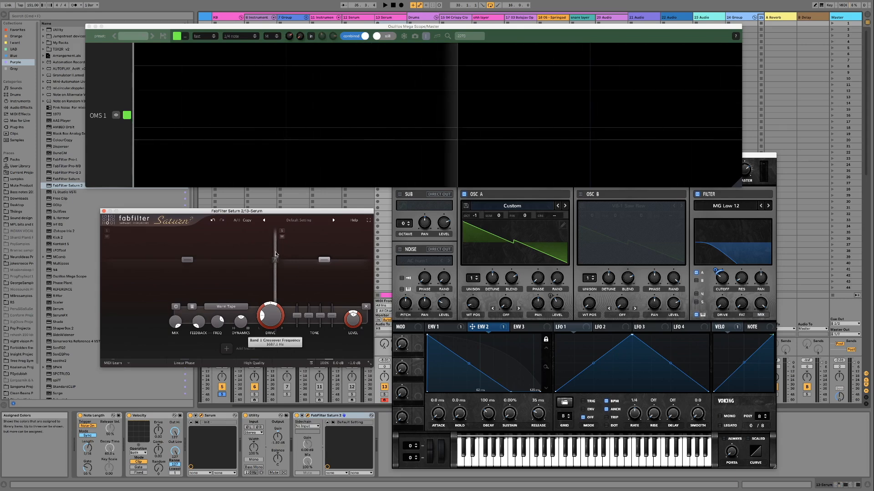
scroll(276, 254, "up", 1)
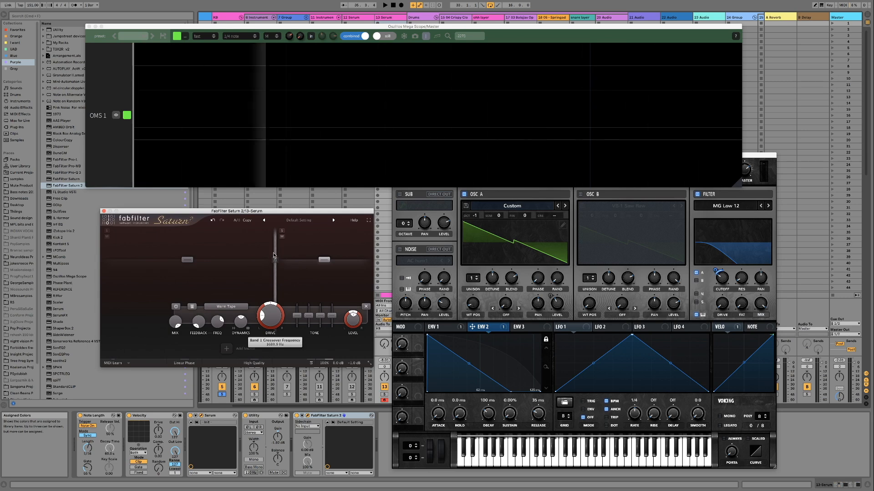
- Try the Saturn 2 crossover at about 40 Hz, checking the bass waveform on the scope during playback
left_click_drag(274, 251, 147, 259)
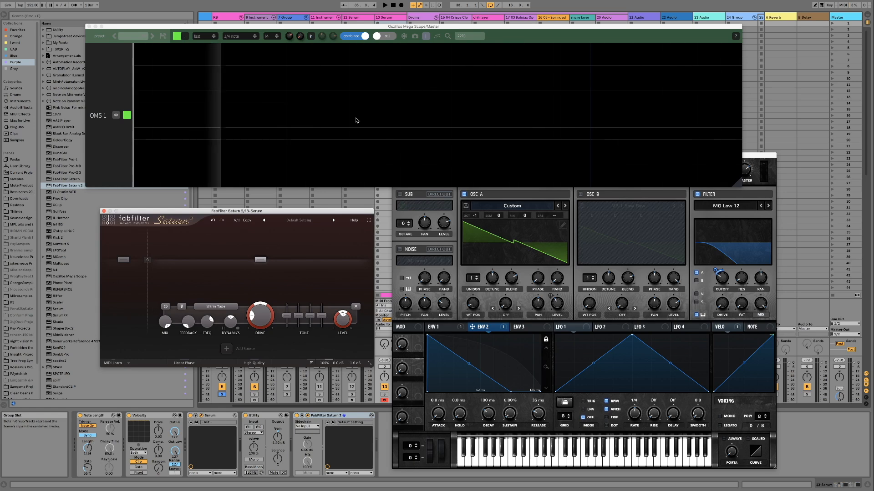
key("space")
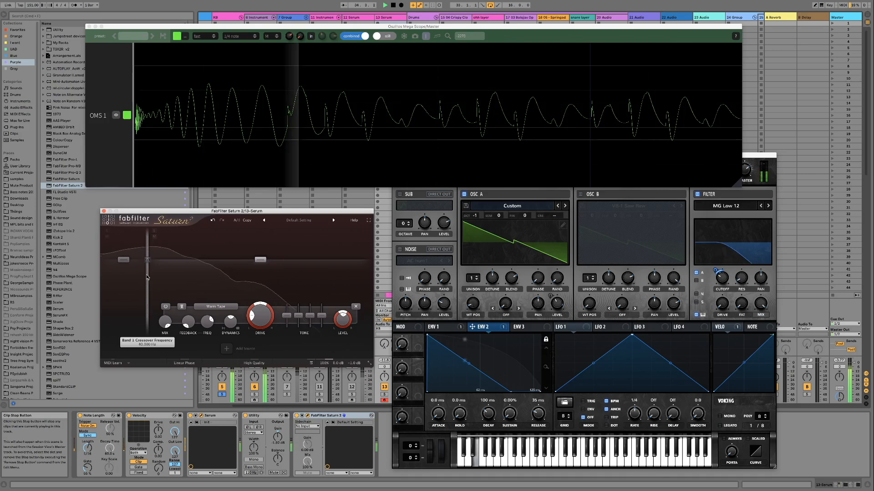
mouse_move(147, 276)
left_mouse_down()
mouse_move(194, 279)
mouse_move(140, 277)
left_mouse_up()
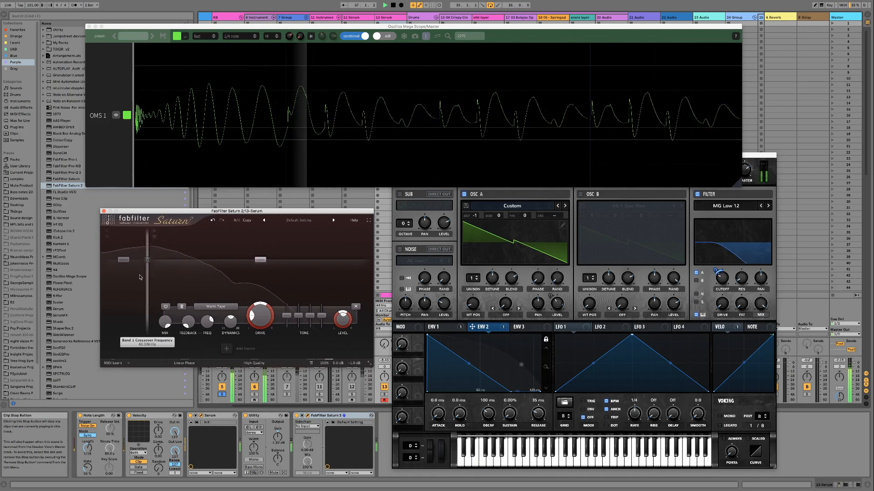
key("space")
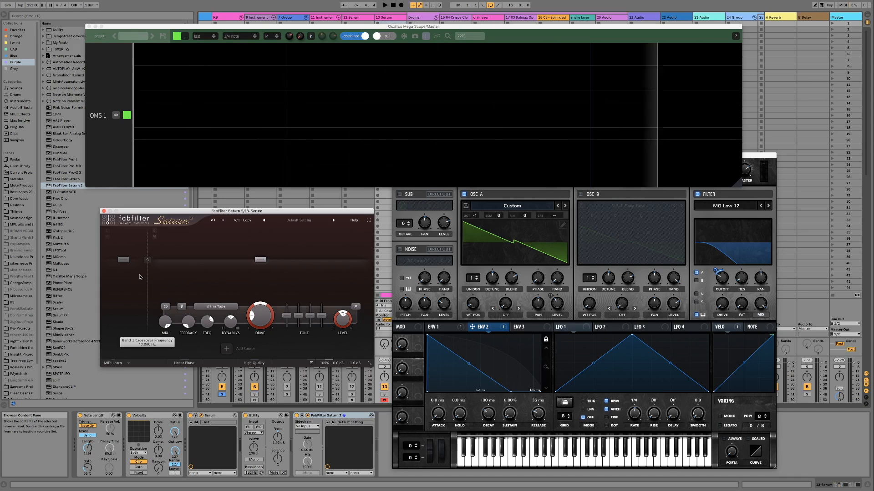
- Set the Saturn 2 band crossover to about 115 Hz and audition the bass during playback
mouse_move(144, 275)
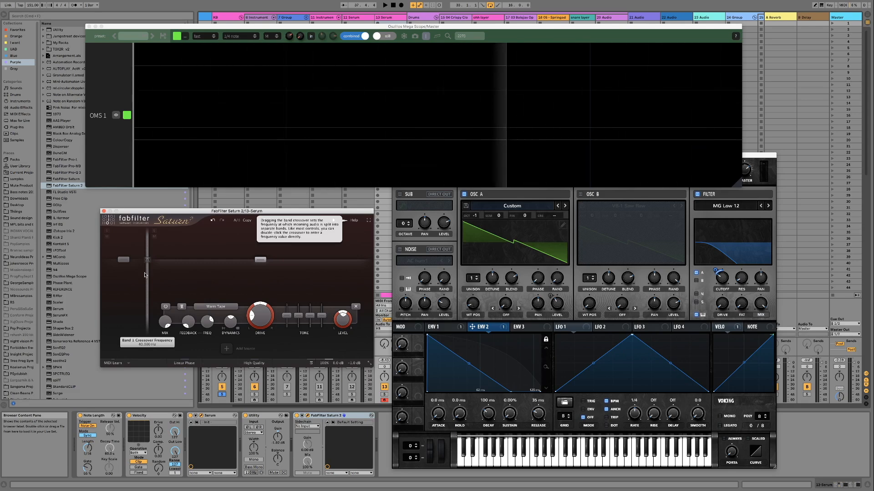
left_click_drag(147, 274, 182, 272)
key("space")
key("space")
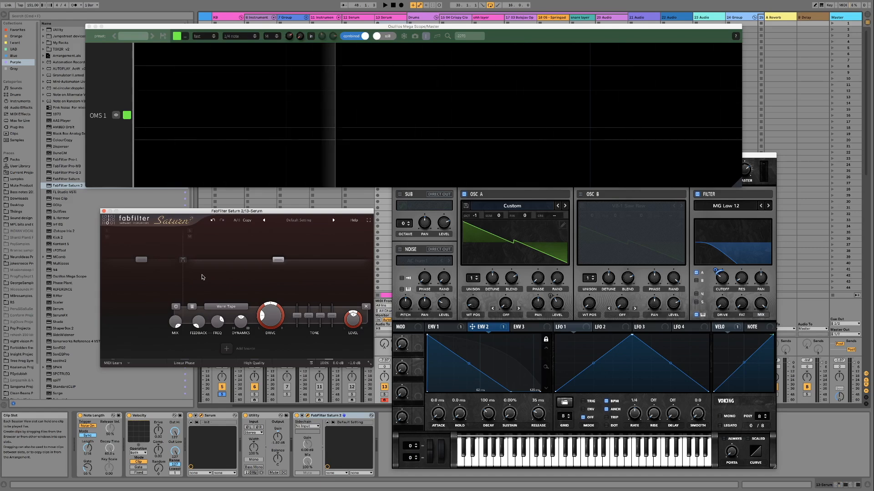
mouse_move(183, 278)
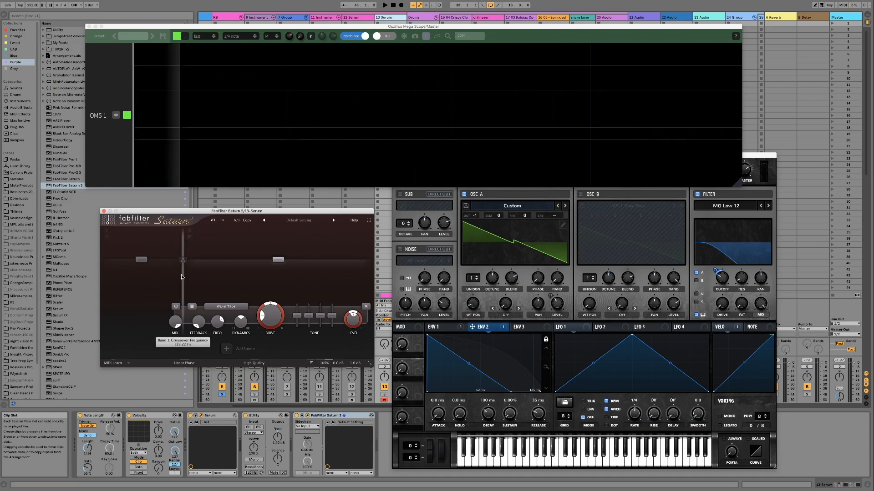
- Nudge the Saturn 2 band crossover slightly higher while replaying the bass
key("space")
mouse_move(184, 274)
left_mouse_down()
mouse_move(172, 274)
mouse_move(195, 275)
mouse_move(184, 274)
left_mouse_up()
key("space")
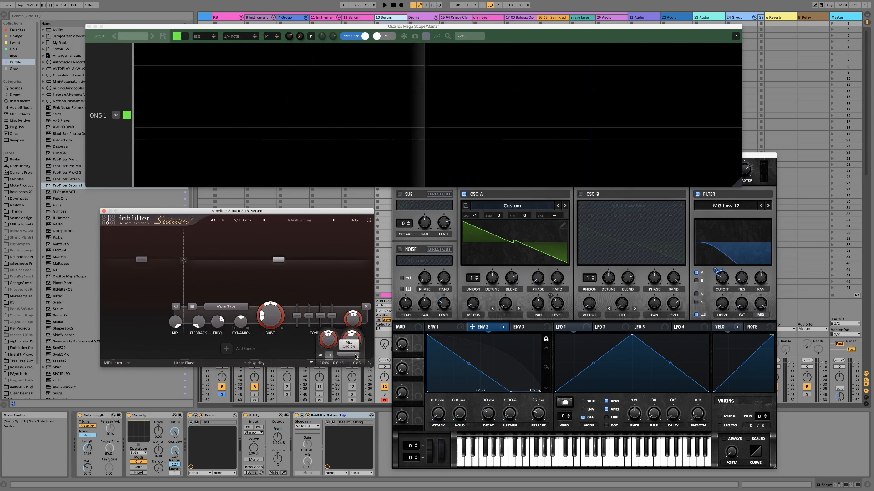
- Compare the bass with Saturn 2's overall mix at minimum and at 100% during playback, restore it to 100%, and close the plug-in window
left_click_drag(323, 357, 319, 357)
key("space")
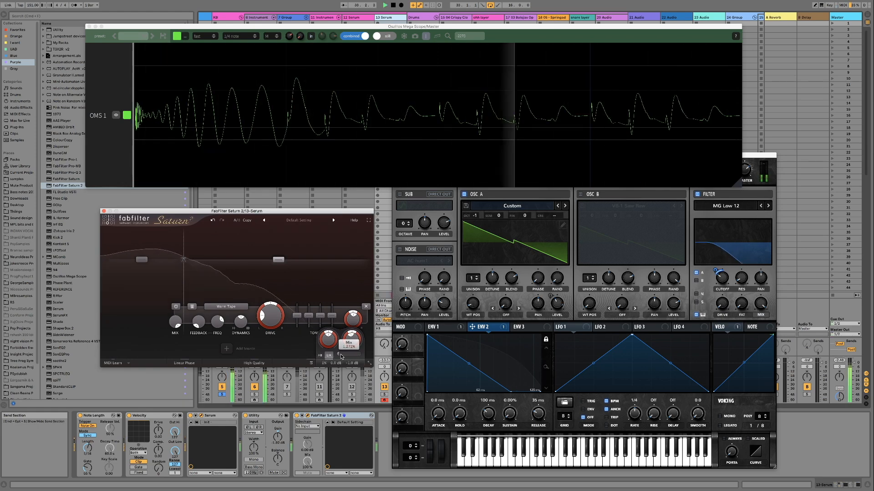
left_click_drag(342, 357, 436, 356)
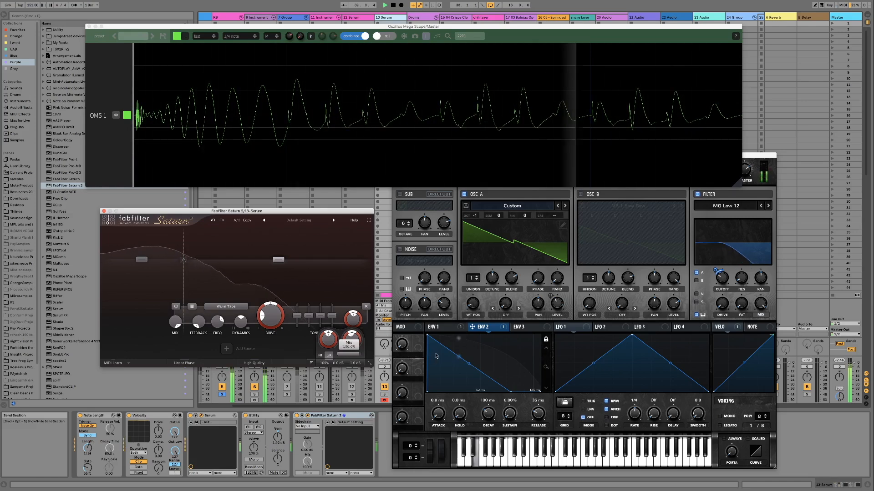
key("space")
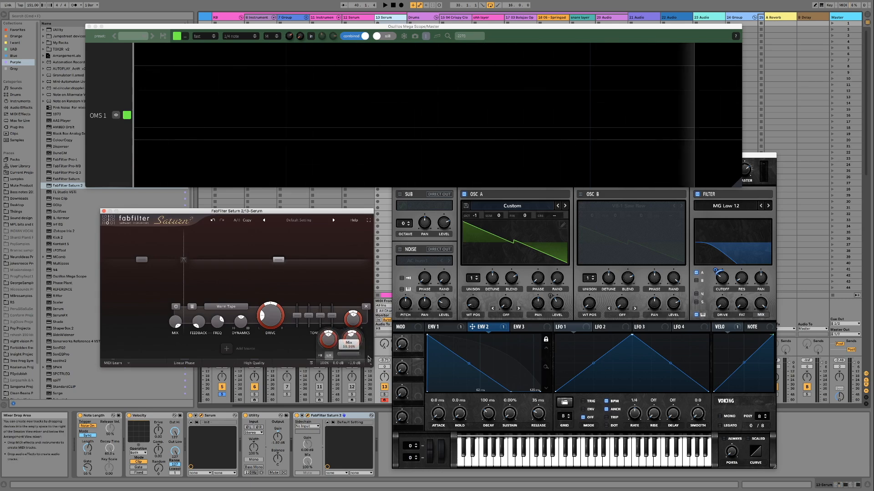
left_click(104, 211)
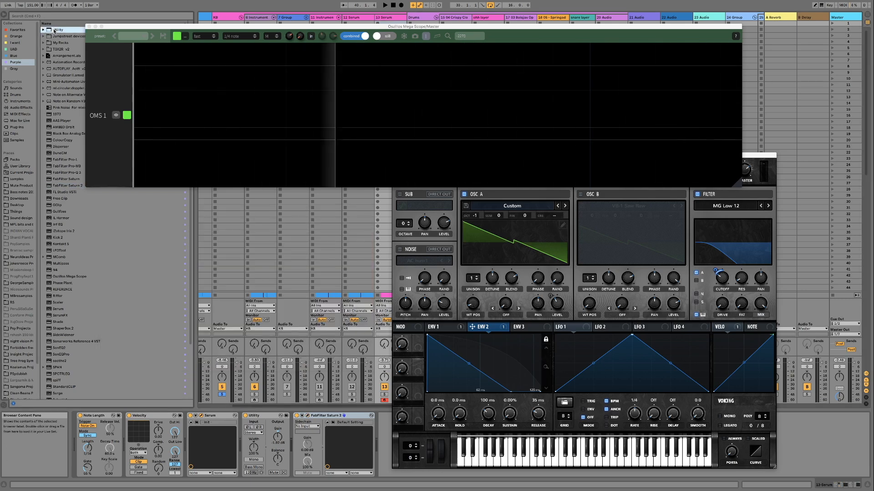
- Add a second Utility after Saturn 2, trim its gain during playback, and fold both Utility devices
left_click_drag(353, 435, 364, 435)
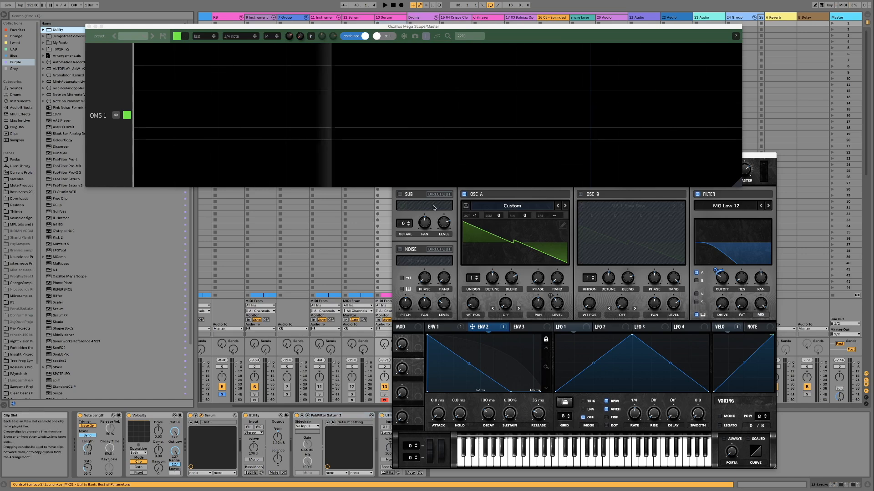
double_click(254, 416)
key("space")
left_click_drag(376, 439, 370, 437)
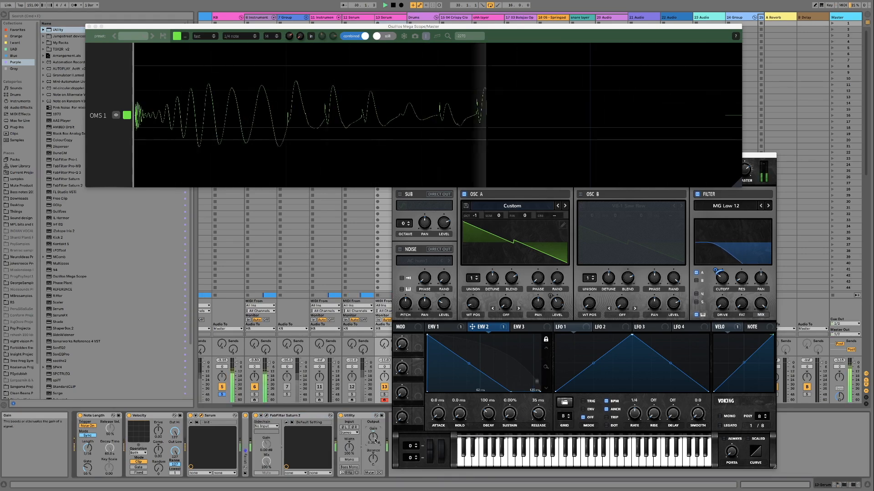
double_click(360, 415)
key("space")
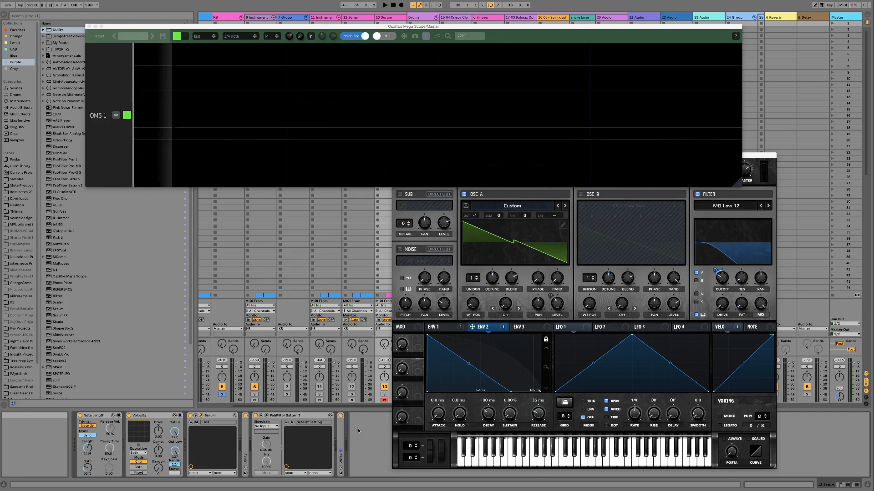
- Add FabFilter Pro-Q 3 at the end of the chain and place a bell band at about 794 Hz by auditioning it soloed
left_click(70, 173)
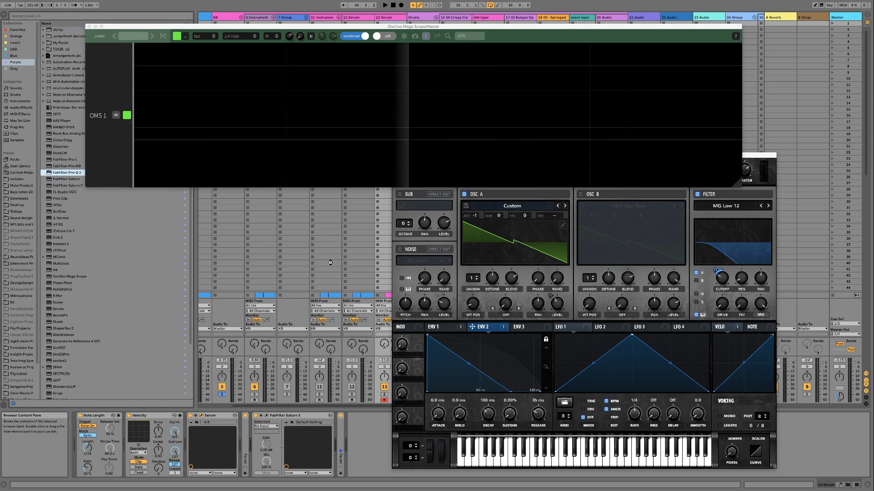
left_click_drag(380, 97, 307, 173)
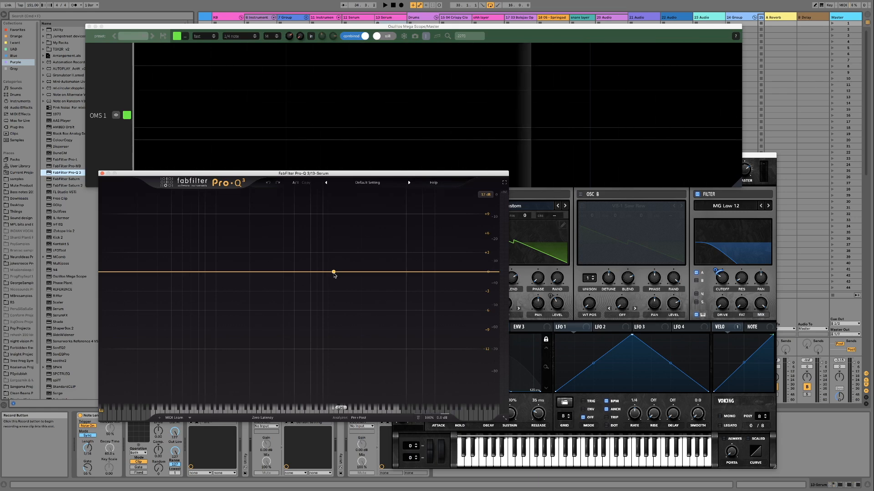
left_click_drag(334, 275, 314, 275)
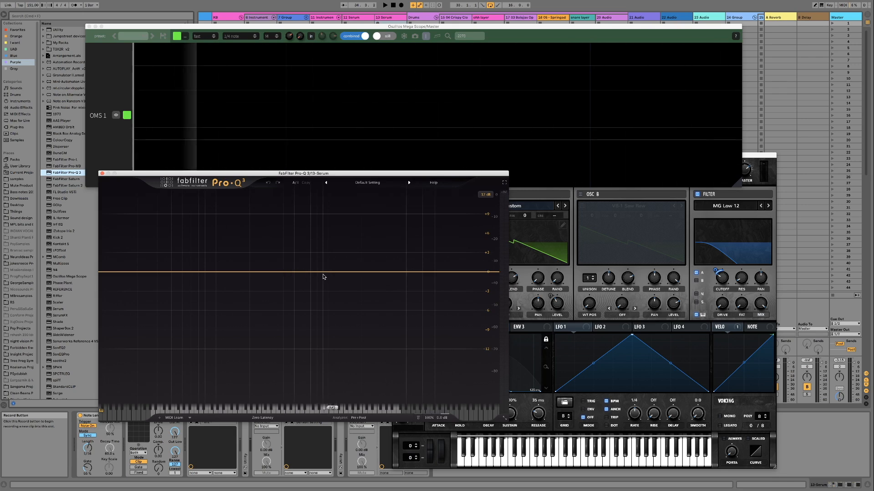
left_click_drag(325, 275, 324, 248)
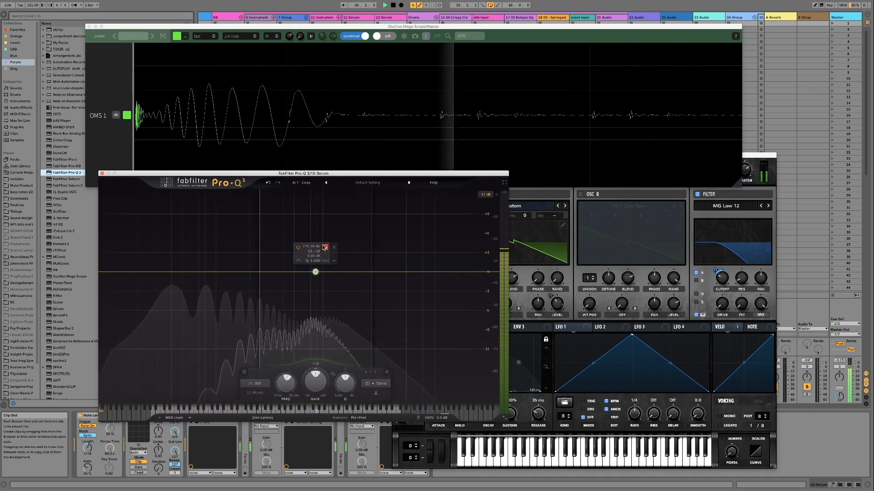
left_click_drag(325, 249, 325, 251)
left_click(328, 249)
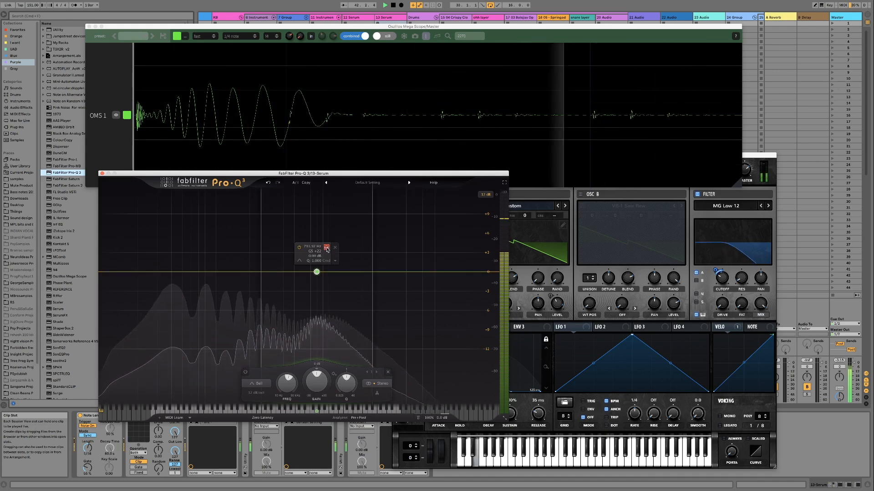
key("space")
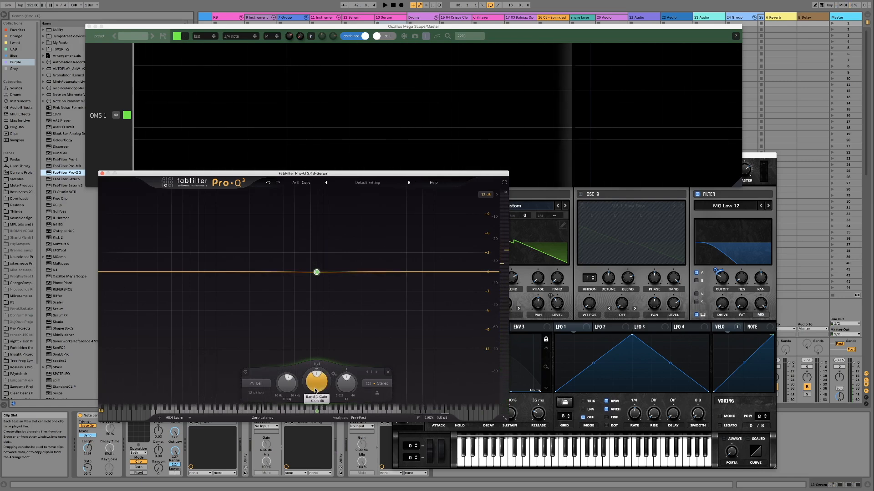
- Cut the 794 Hz band by about 1.85 dB with a Q of about 1.8 while the bass plays
left_click_drag(313, 399, 312, 411)
key("space")
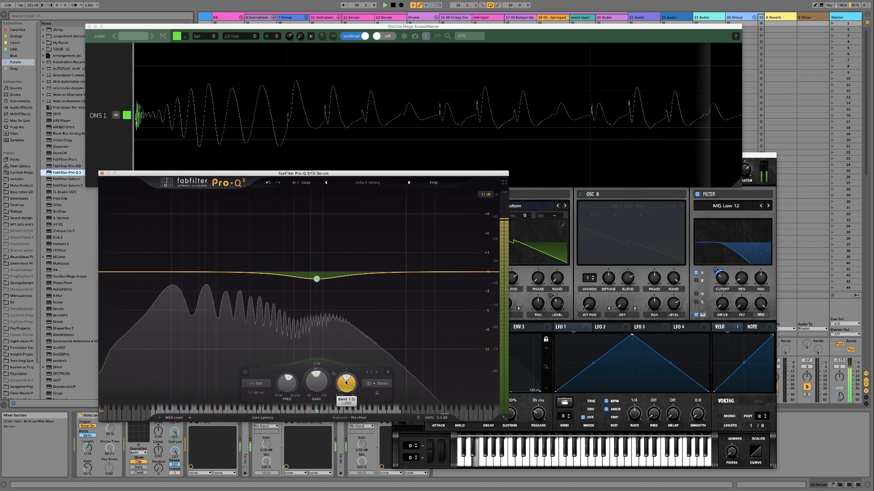
left_click_drag(313, 388, 313, 403)
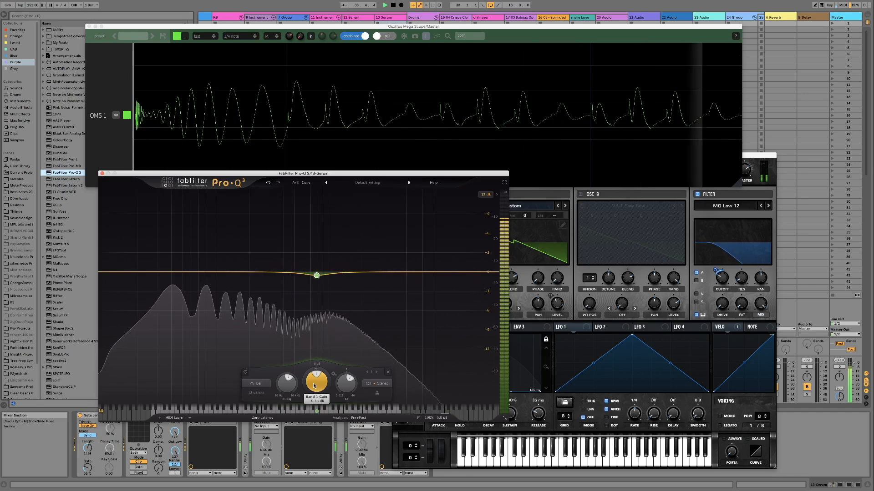
left_click_drag(311, 400, 311, 400)
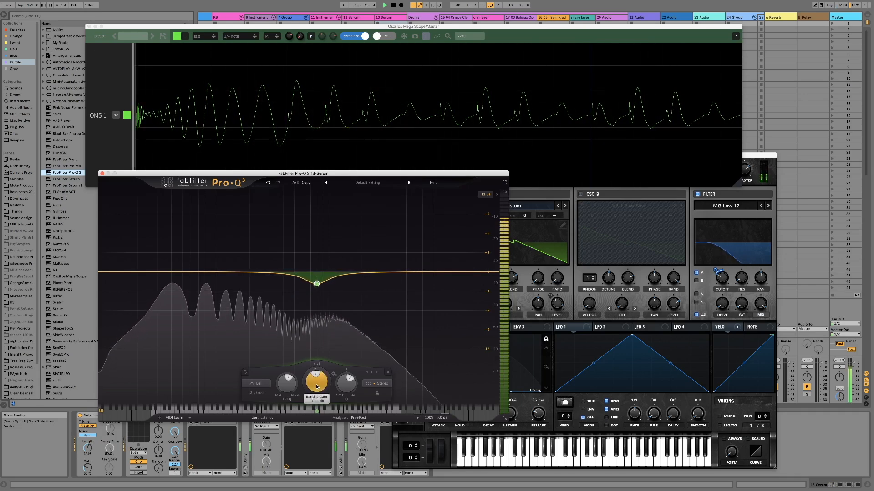
- Compare the bass with the 794 Hz cut bypassed and active during playback, leaving the band enabled
left_click(245, 372)
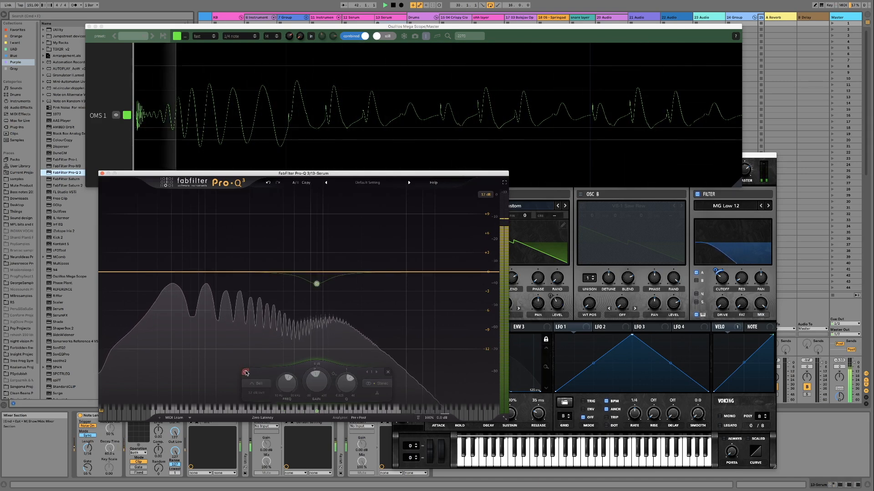
left_click(246, 372)
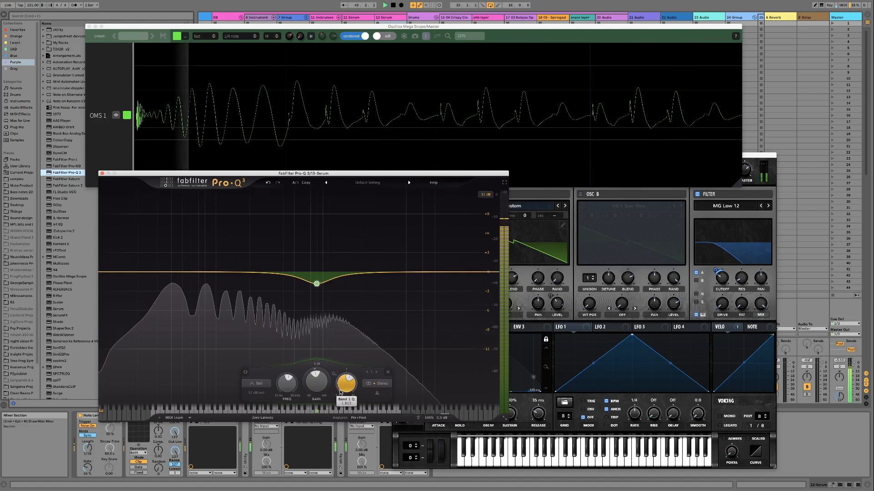
left_click(246, 373)
left_click(245, 373)
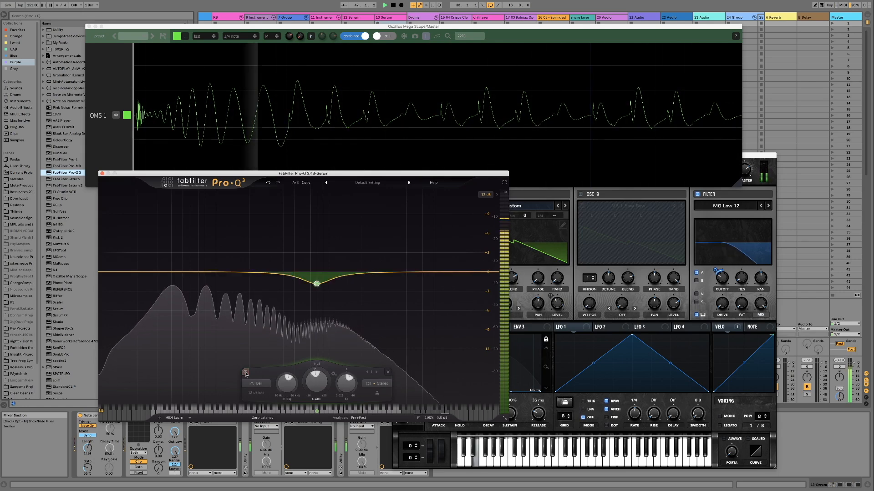
mouse_move(314, 308)
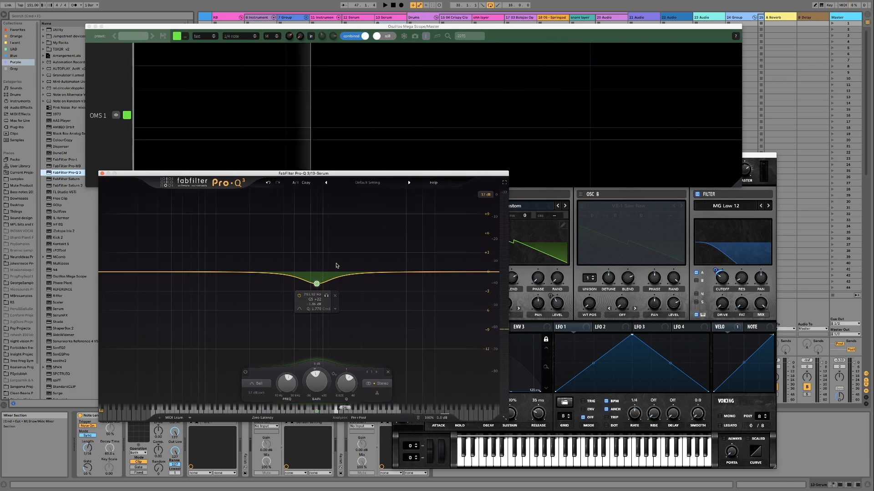
key("space")
left_click(246, 375)
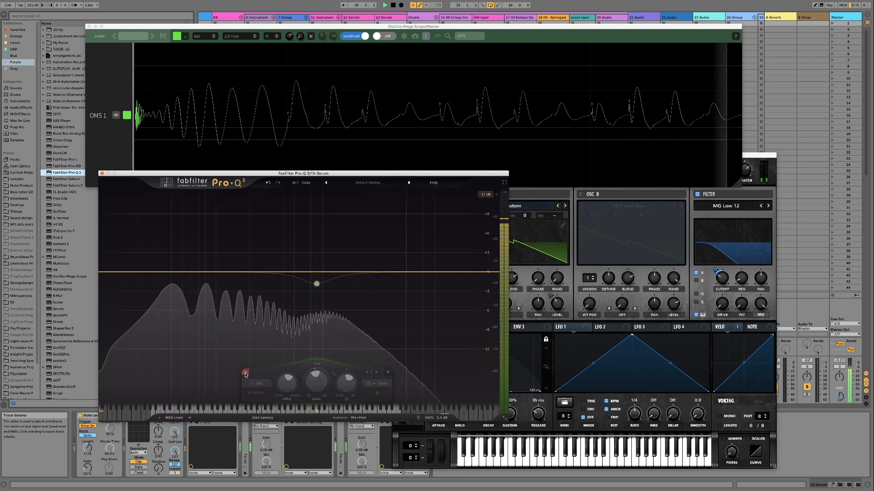
left_click(245, 374)
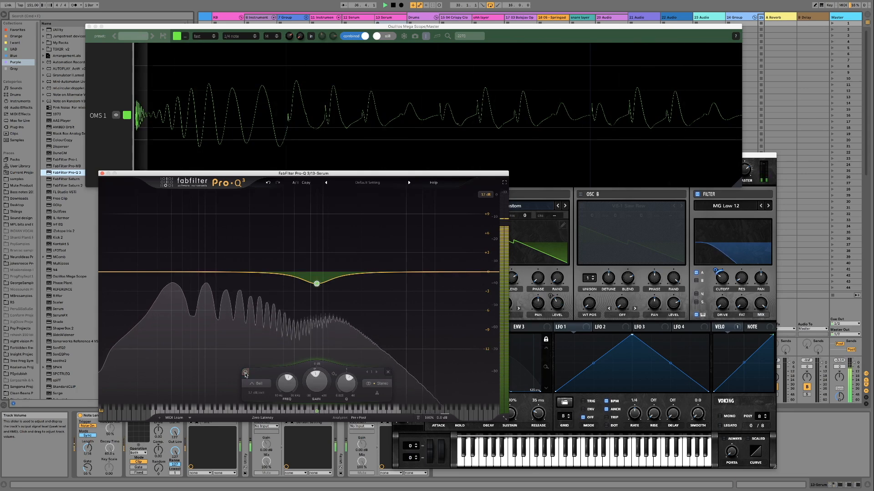
left_click(246, 374)
left_click(246, 374)
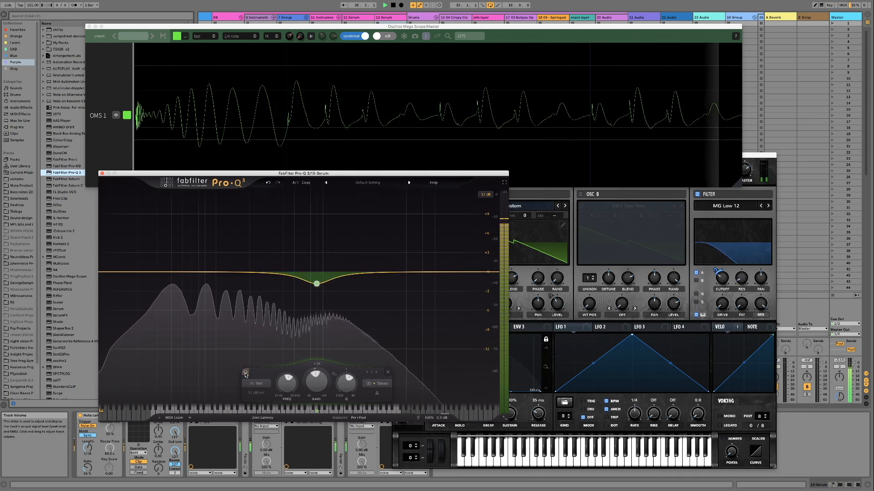
key("space")
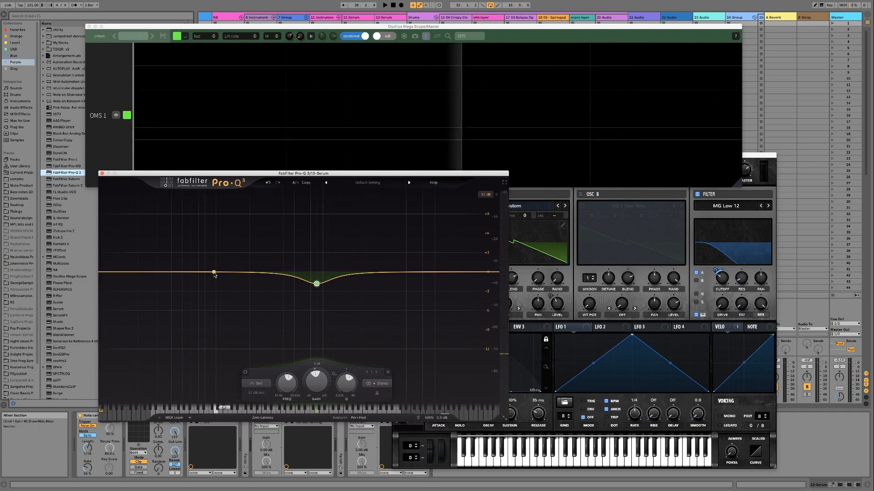
- Add a second bell band at about 320 Hz by auditioning it soloed, and cut it by about 1.9 dB
left_click(250, 273)
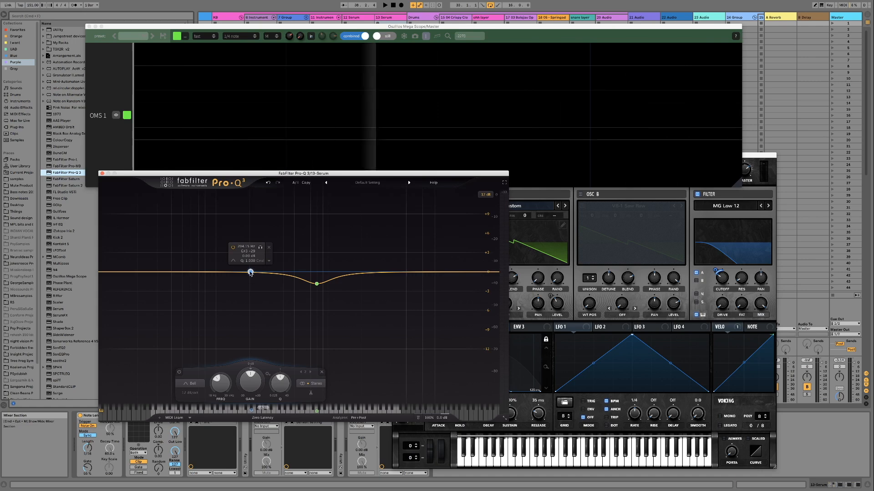
left_click_drag(250, 272, 269, 273)
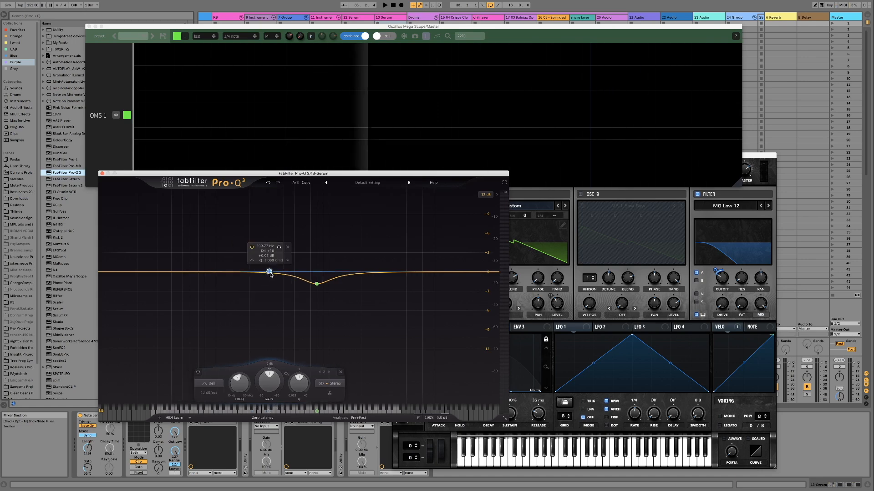
key("space")
mouse_move(281, 247)
left_mouse_down()
mouse_move(259, 248)
mouse_move(295, 248)
mouse_move(274, 247)
mouse_move(282, 247)
left_mouse_up()
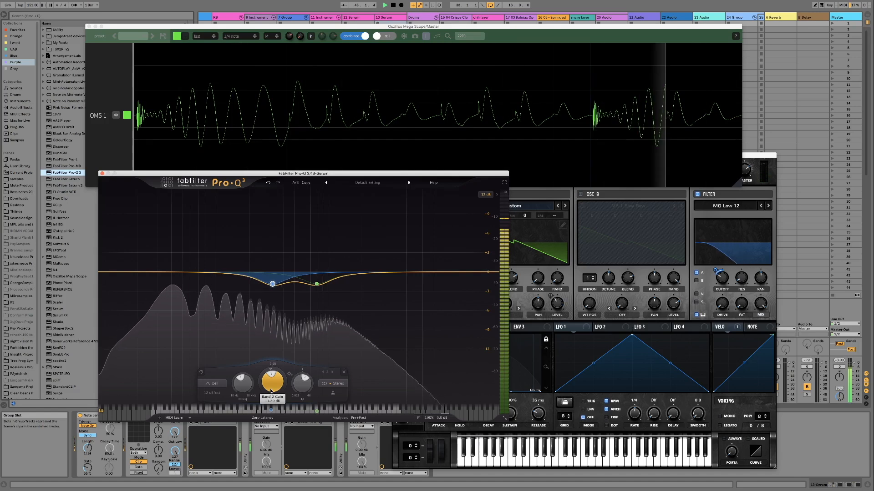
- Adjust the second band's Q slightly and compare the bass with that band bypassed and active
left_click(202, 373)
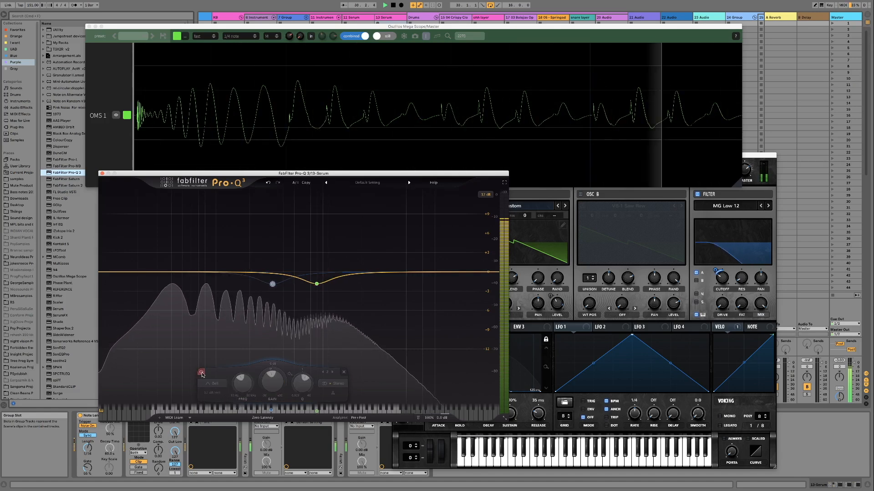
left_click(201, 373)
left_click_drag(298, 388, 299, 389)
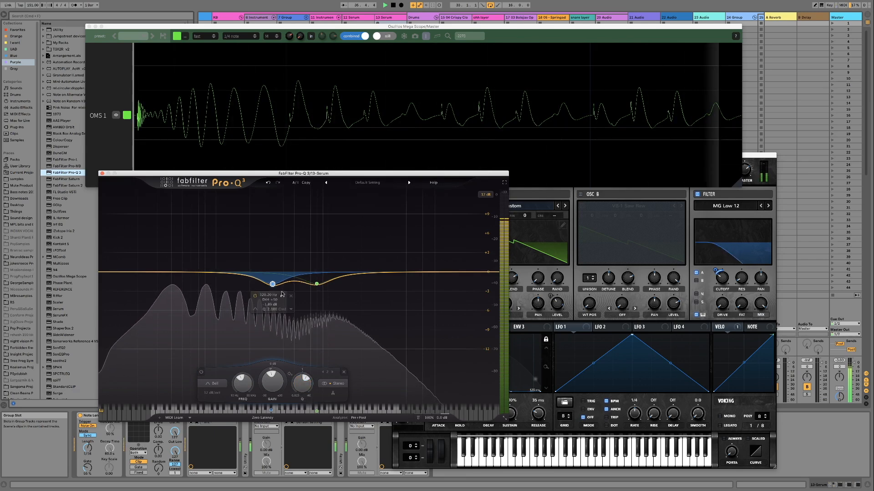
left_click(256, 296)
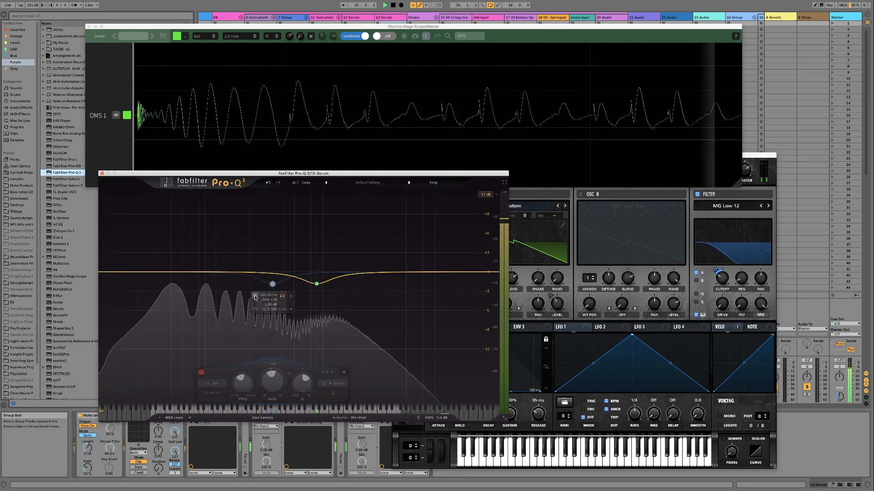
left_click(255, 296)
- Nudge the second band's frequency slightly higher while soloed and recheck the cut by switching the band off and on
left_click_drag(283, 298, 286, 299)
left_click(202, 372)
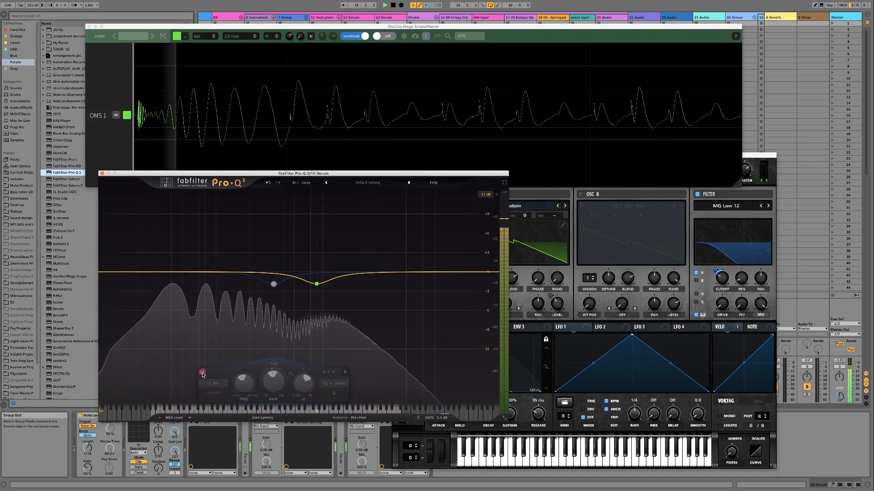
left_click(202, 373)
left_click(203, 373)
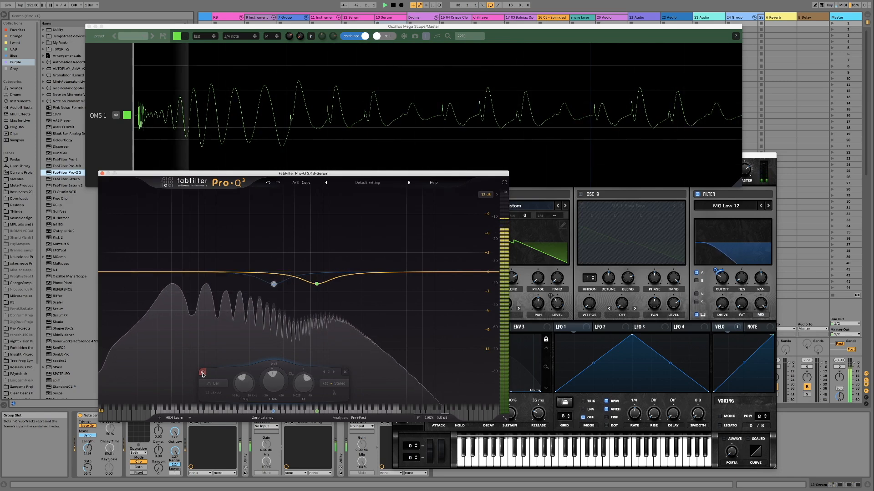
left_click(202, 374)
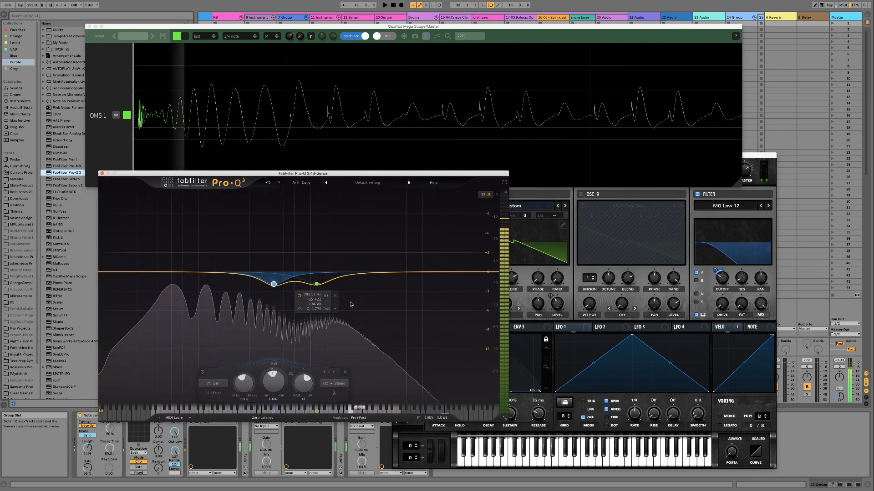
key("space")
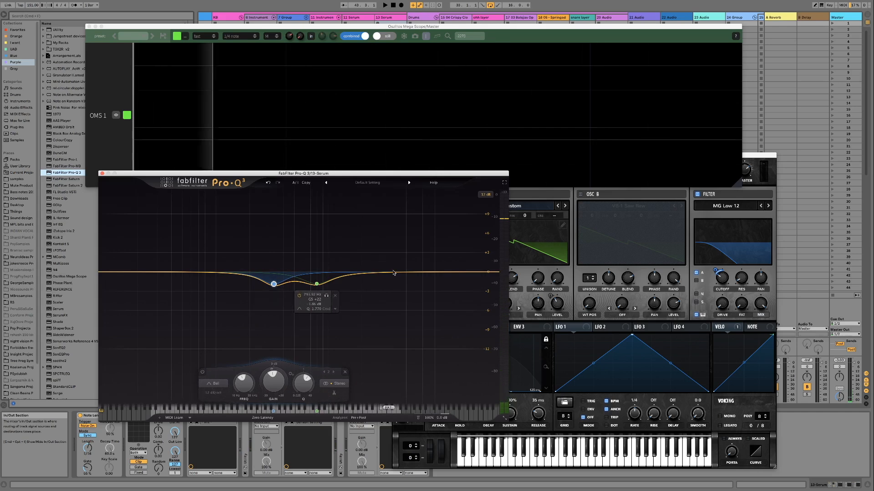
- Add a high cut band at 5000 Hz with a 12 dB/oct slope to the bass EQ
left_click(489, 272)
double_click(489, 273)
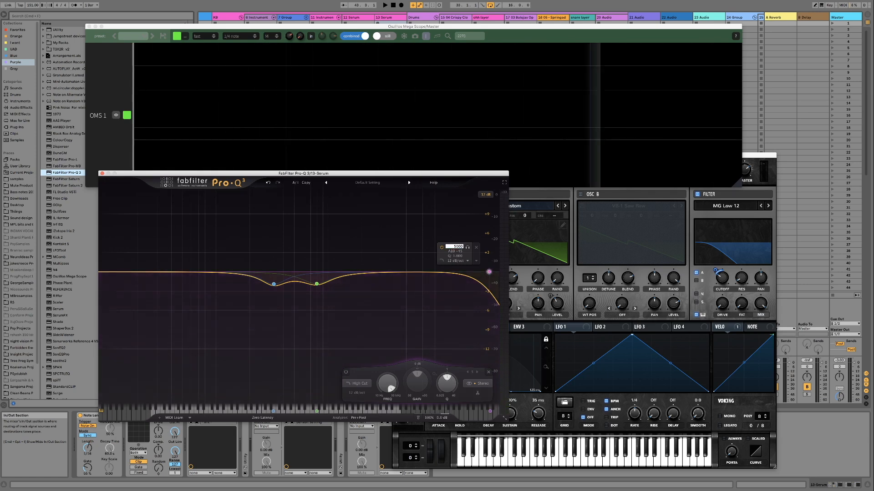
type("5000")
key("Return")
left_click(346, 393)
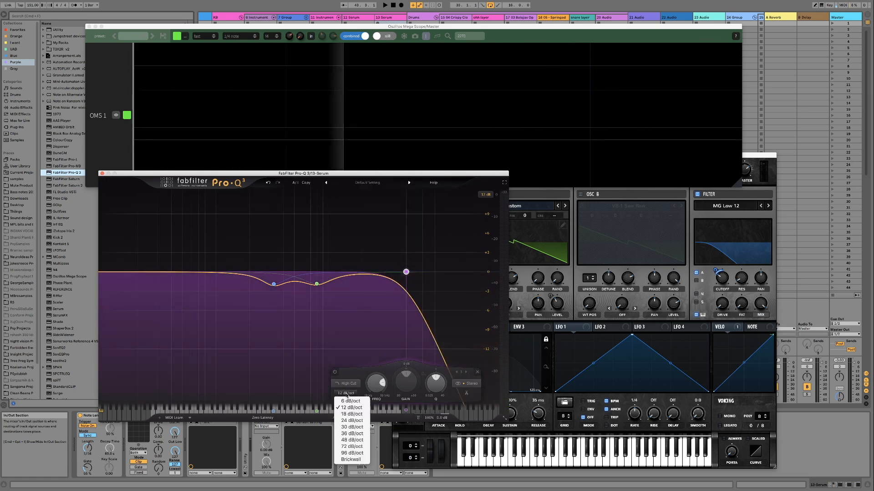
left_click(348, 395)
mouse_move(400, 275)
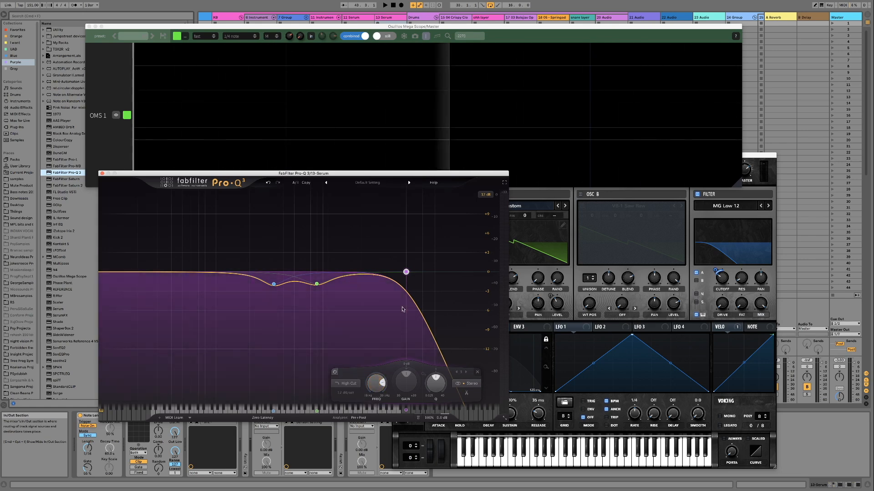
- Compare the bass with the 5000 Hz high cut bypassed and active during playback, leaving the band enabled
key("space")
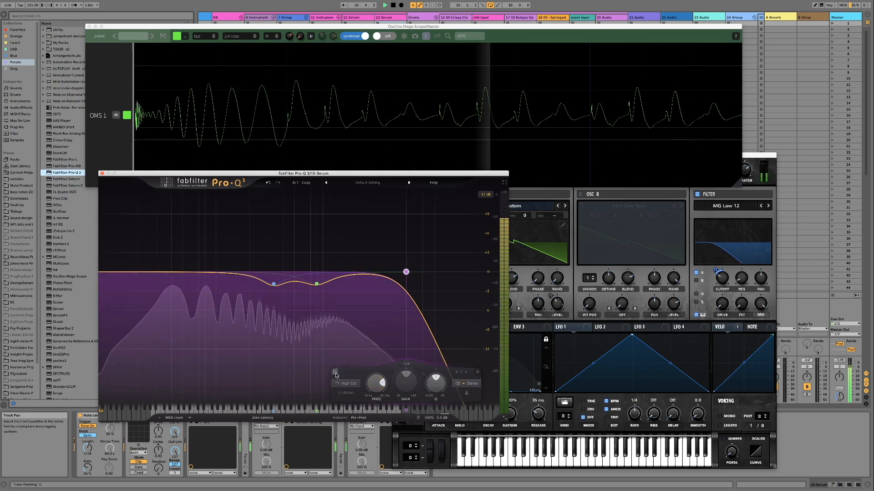
left_click(334, 373)
left_click(335, 373)
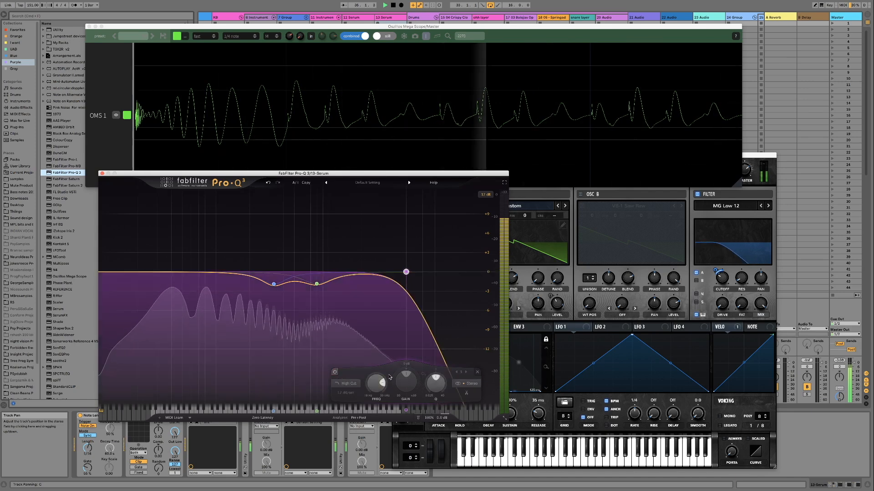
key("space")
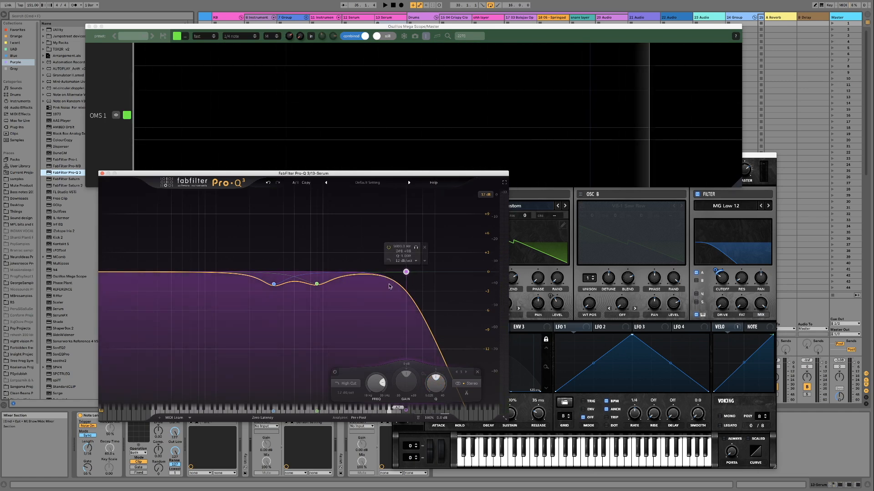
- Raise the high cut's Q for a slight bump before the cutoff, checking it bypassed and active during playback
key("space")
mouse_move(435, 384)
left_mouse_down()
mouse_move(436, 374)
mouse_move(432, 390)
mouse_move(433, 379)
left_mouse_up()
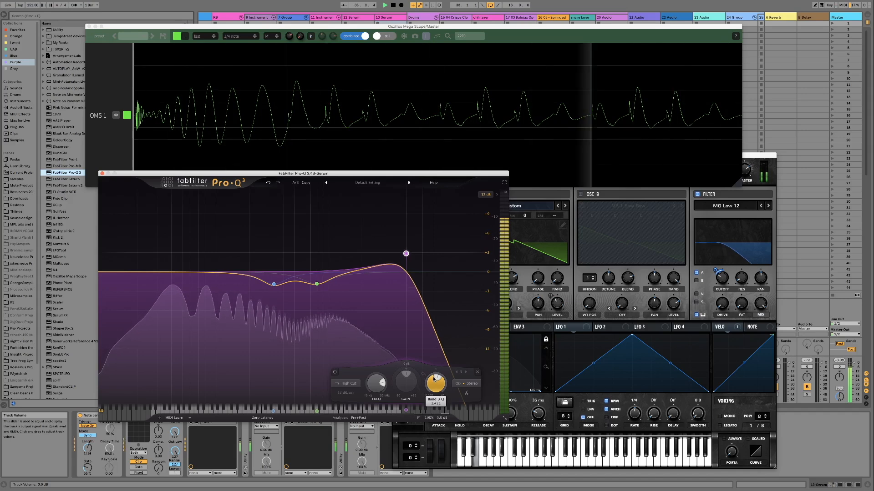
left_click(334, 373)
left_click(334, 373)
left_click_drag(435, 379, 431, 387)
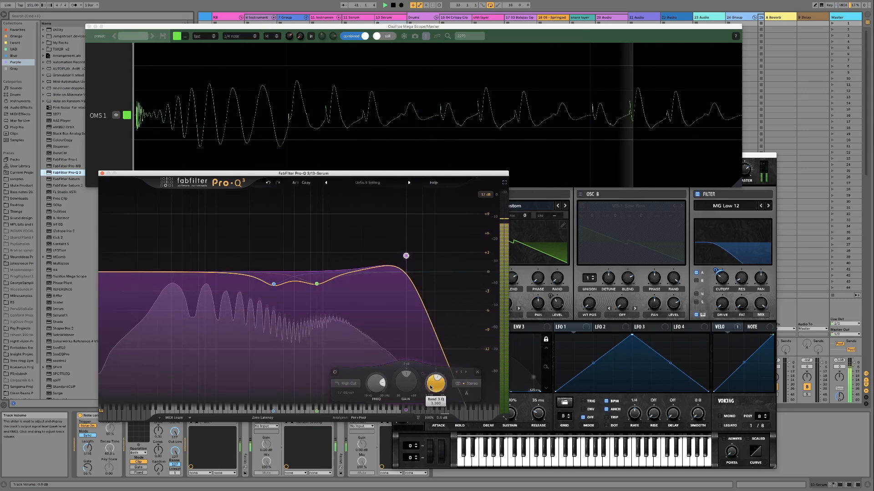
left_click(335, 372)
left_click(335, 373)
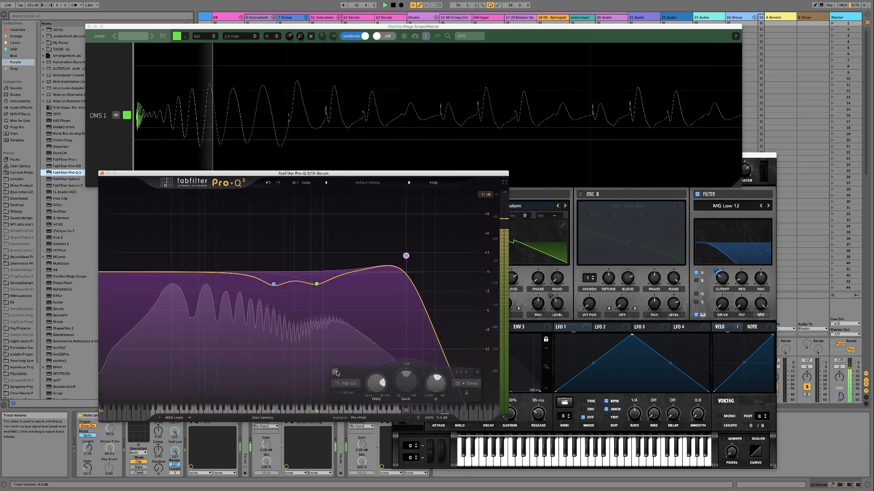
key("space")
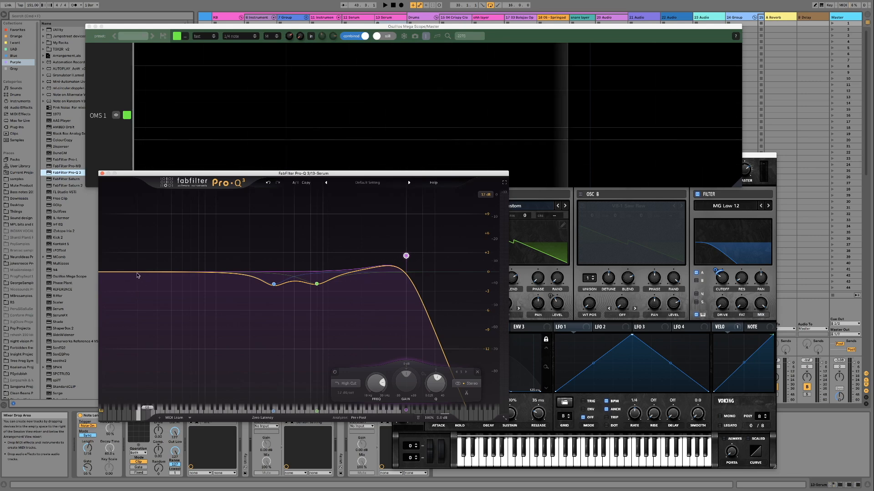
- Add a low-end band, change it from low cut to low shelf, and lower it about 2.2 dB at about 56 Hz
left_click(120, 273)
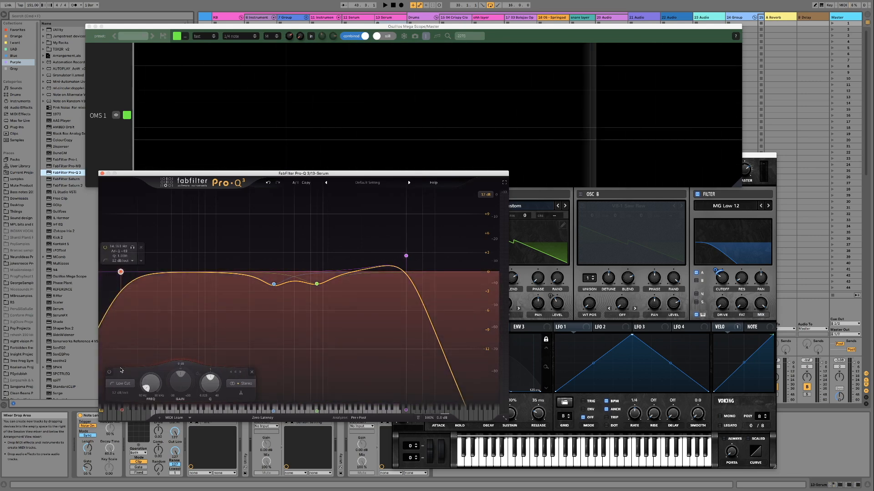
left_click(122, 384)
left_click(124, 326)
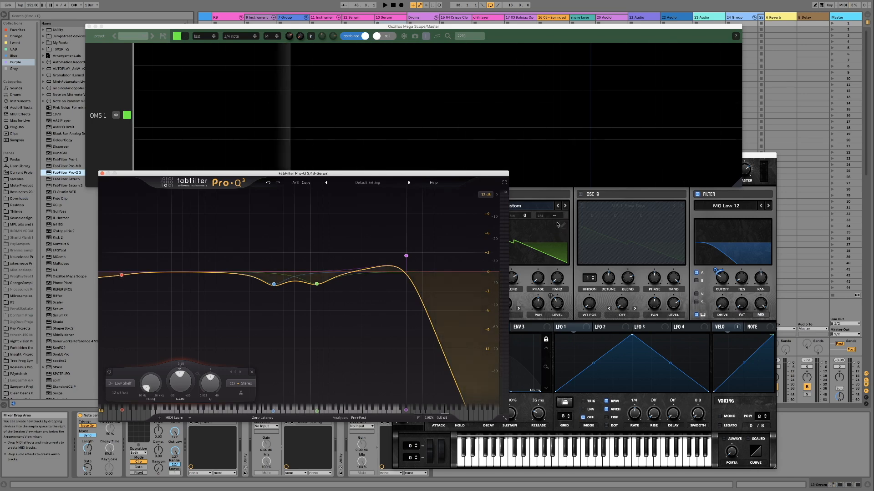
mouse_move(121, 281)
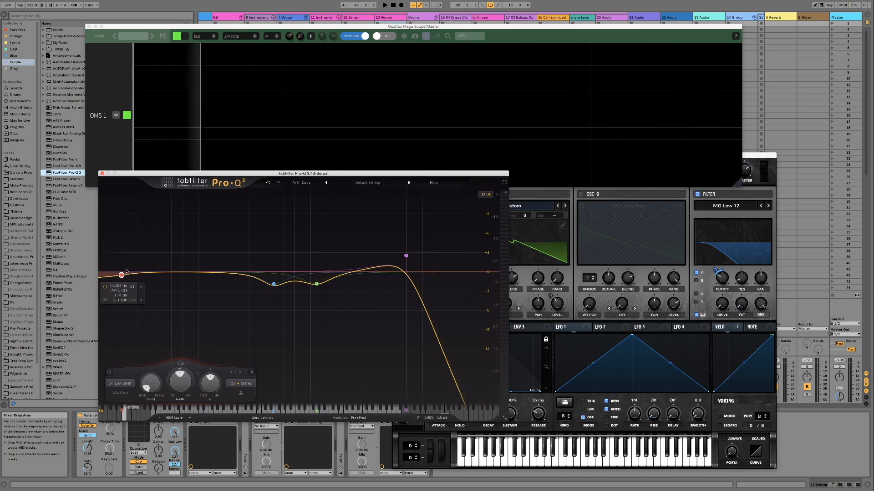
left_click_drag(122, 279, 191, 276)
key("space")
left_click_drag(192, 285, 191, 285)
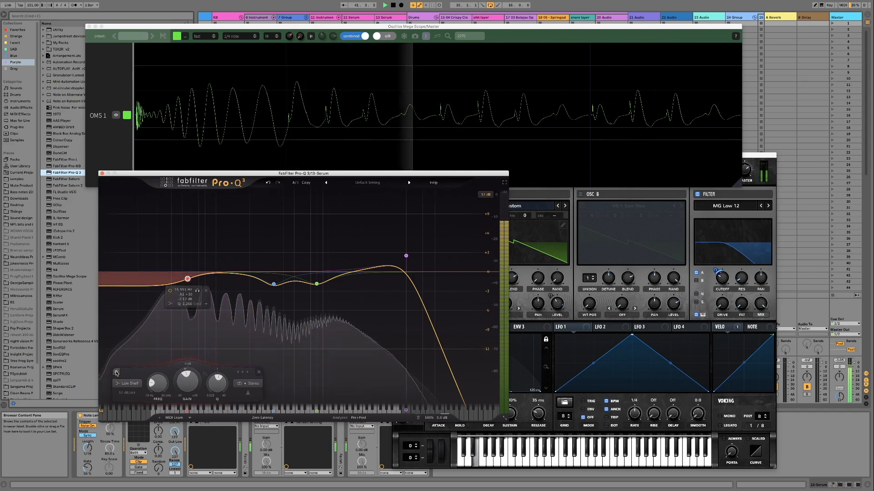
- Compare the bass with the low shelf bypassed and active, then close the Pro-Q 3 window and audition the bass
left_click(116, 372)
left_click(116, 372)
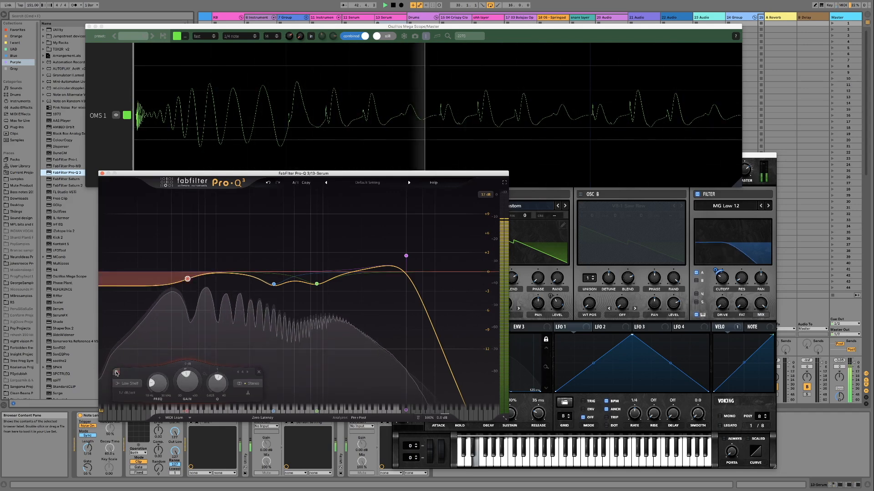
key("space")
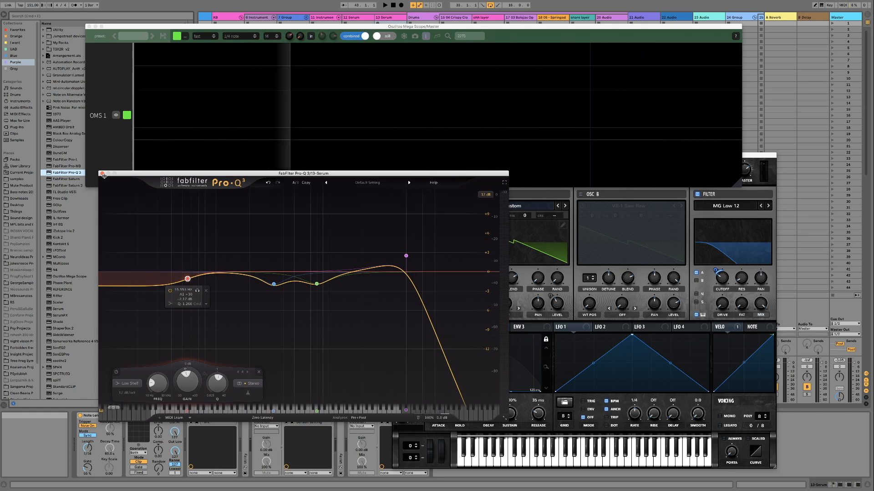
left_click(103, 173)
key("space")
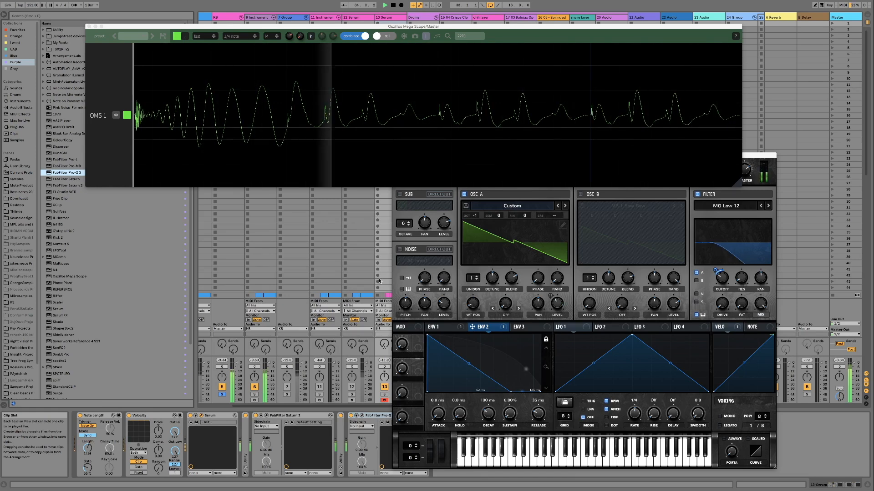
key("space")
- Recheck the EQ curve and toggle the whole Pro-Q 3 device while replaying the bass to judge its overall effect
left_click(365, 419)
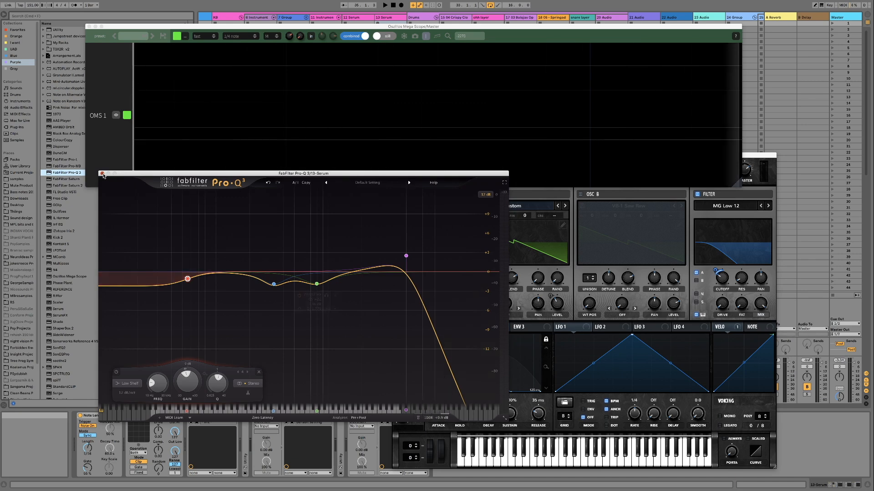
left_click(351, 417)
key("space")
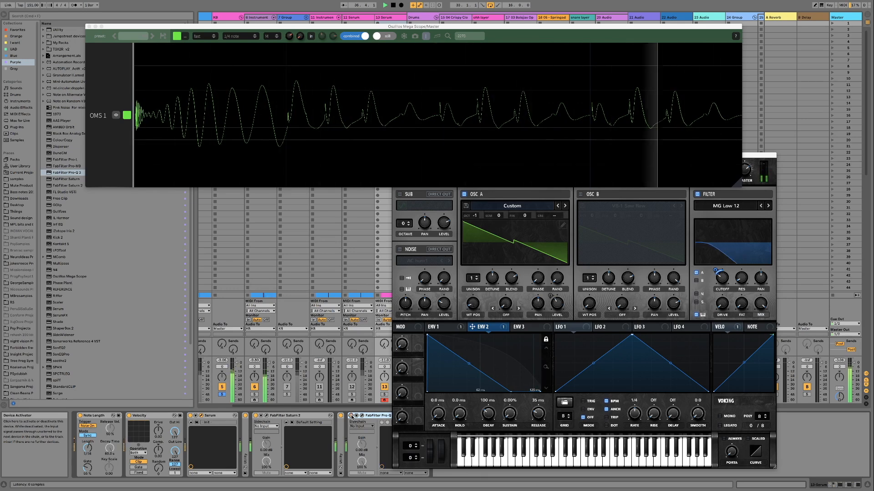
key("space")
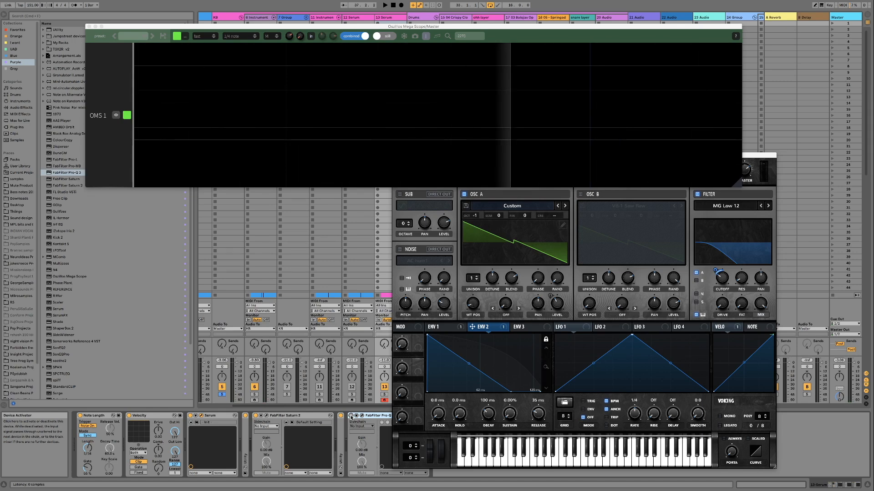
key("space")
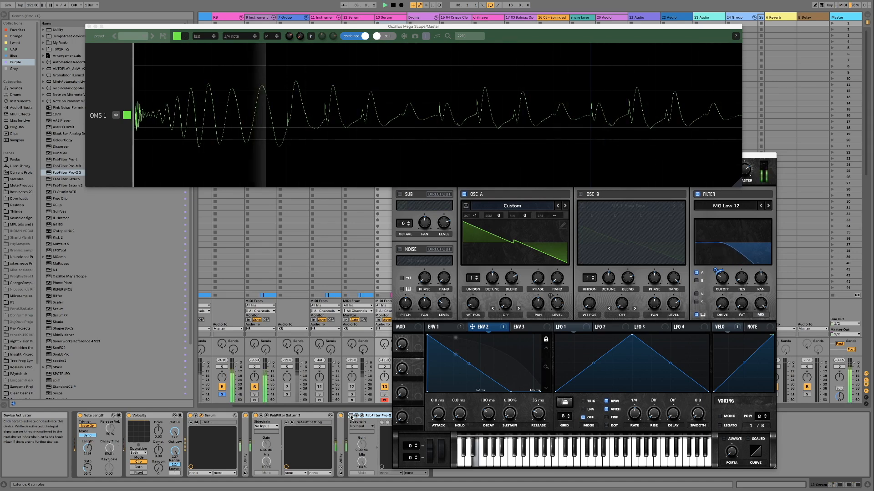
key("space")
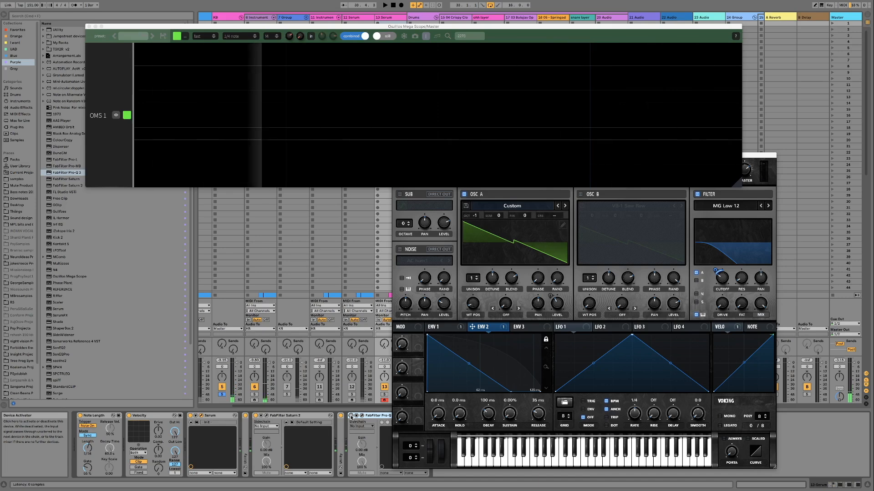
key("space")
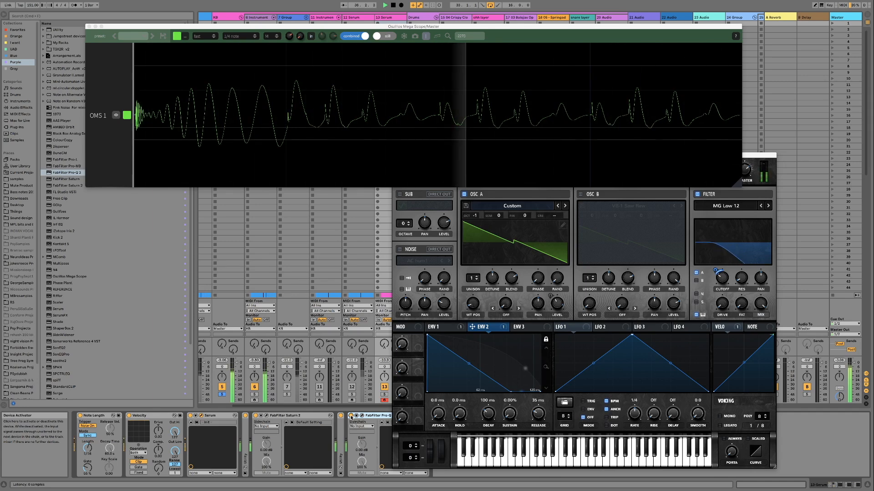
key("space")
- Bring the Serum window to the front, reposition it partly over the oscilloscope, and play the bass
left_click(654, 199)
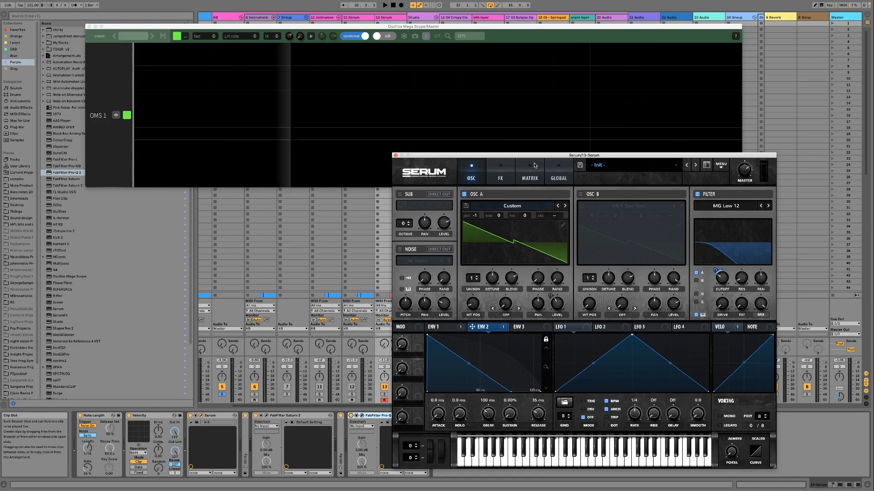
left_click_drag(607, 158, 522, 107)
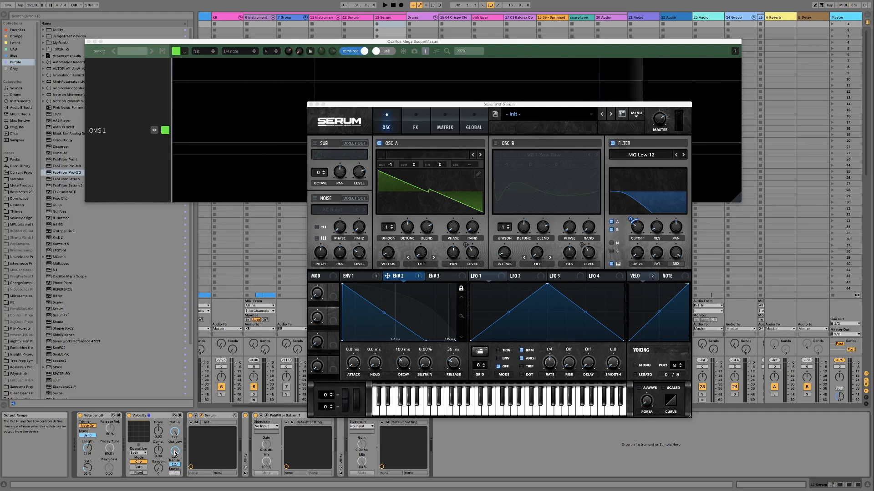
key("space")
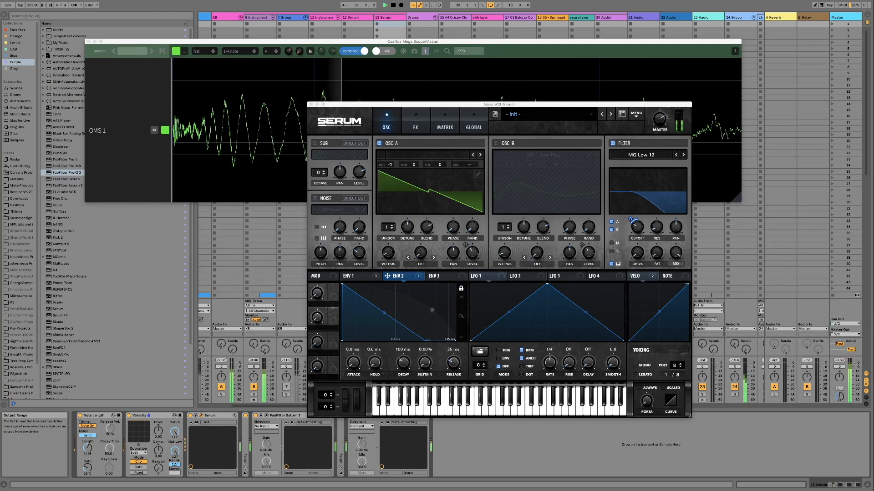
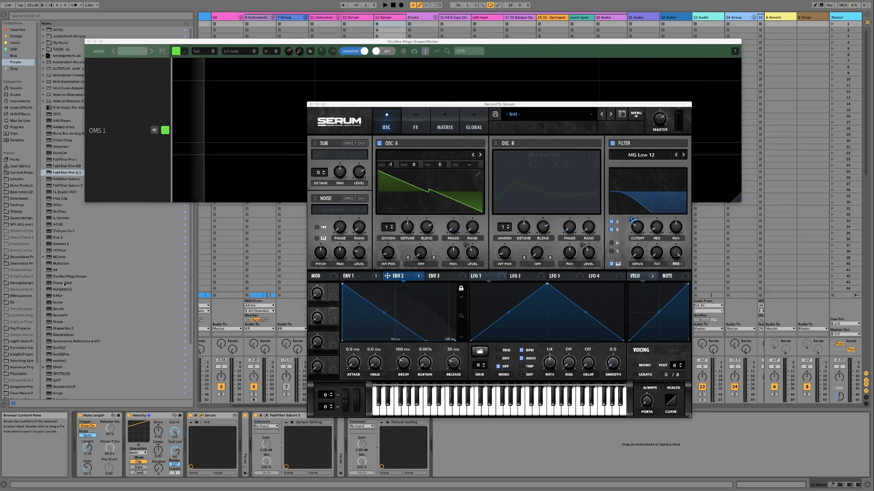
- Load LFOTool at the end of the Serum track's chain, enlarge its window, enable Note Retrig and close it
left_click(61, 251)
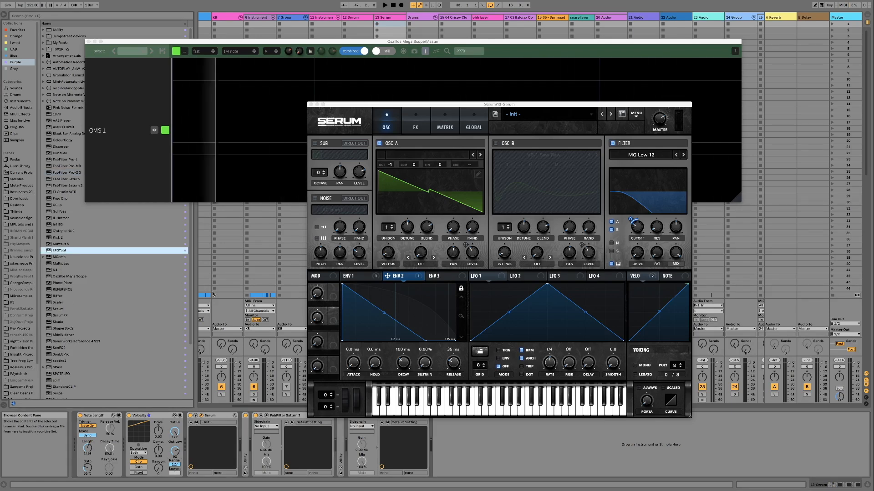
left_click(345, 174)
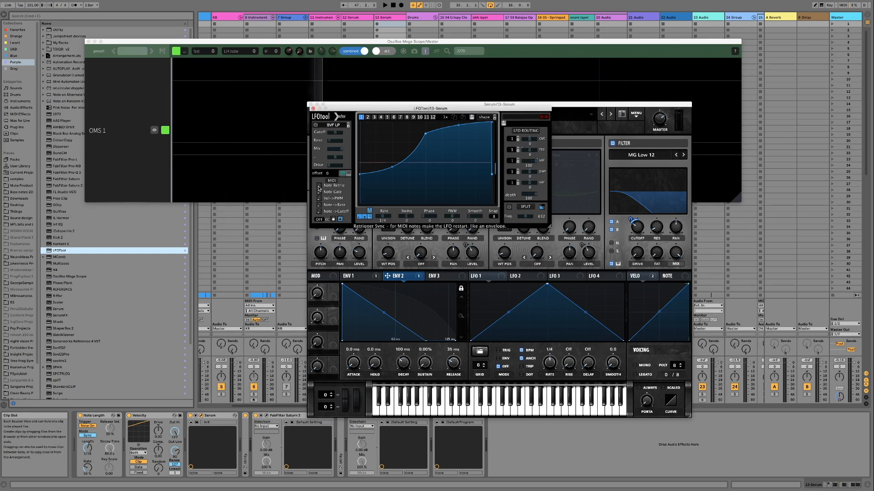
left_click_drag(430, 108, 284, 105)
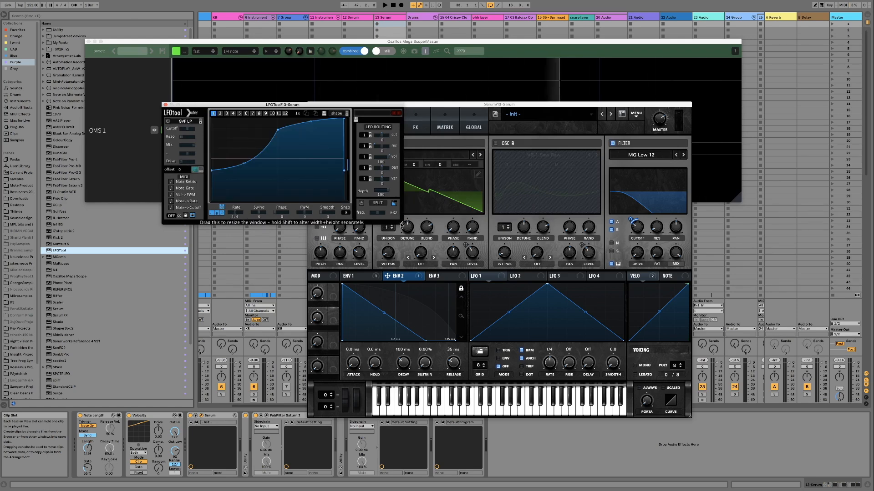
left_click_drag(401, 225, 826, 331)
left_click(189, 250)
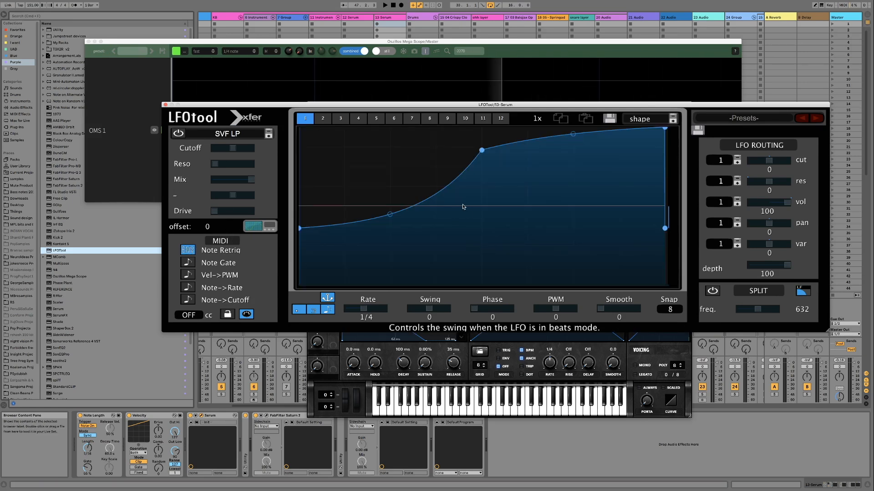
left_click(165, 105)
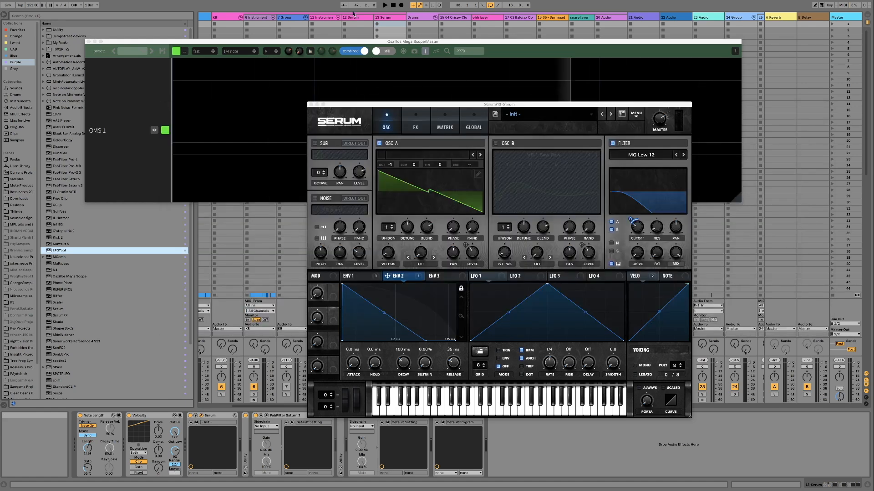
- Inspect the external instrument chain and the kick chain in the instrument rack on track 6
left_click(271, 19)
left_click(96, 445)
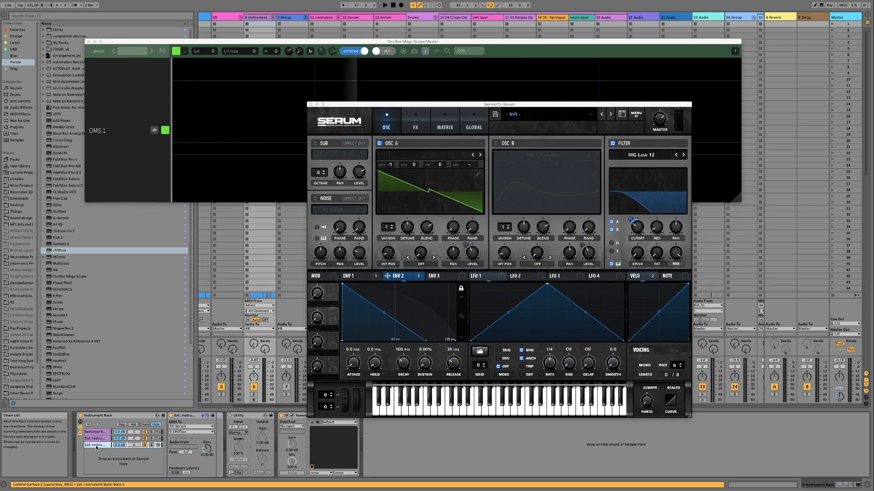
left_click(100, 417)
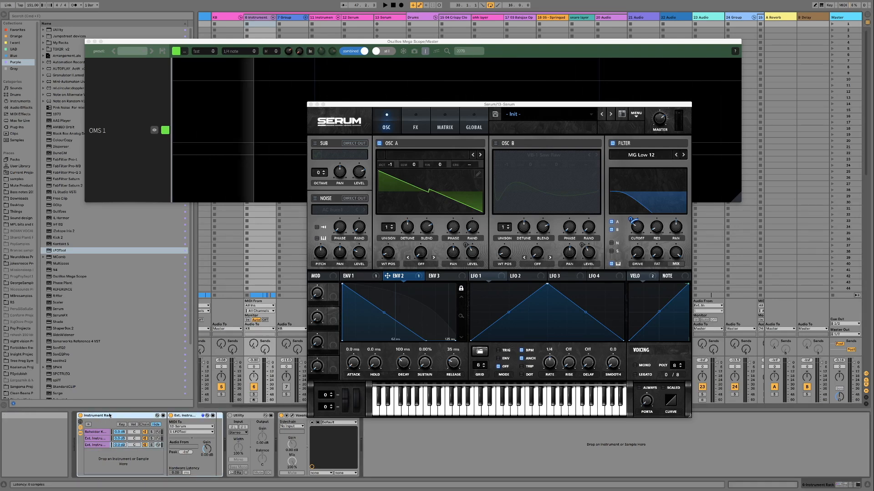
left_click(97, 432)
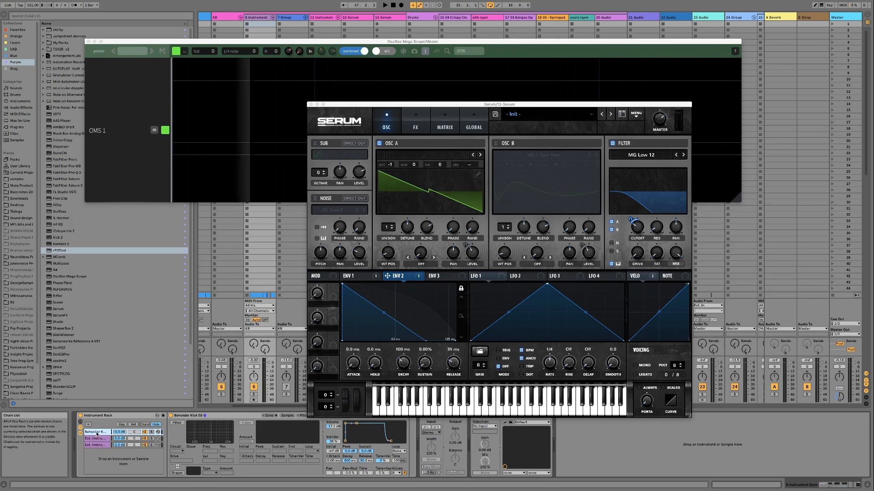
- Close the kick chain's device view in the Instrument Rack on track 6 and create a new empty chain
left_click(101, 417)
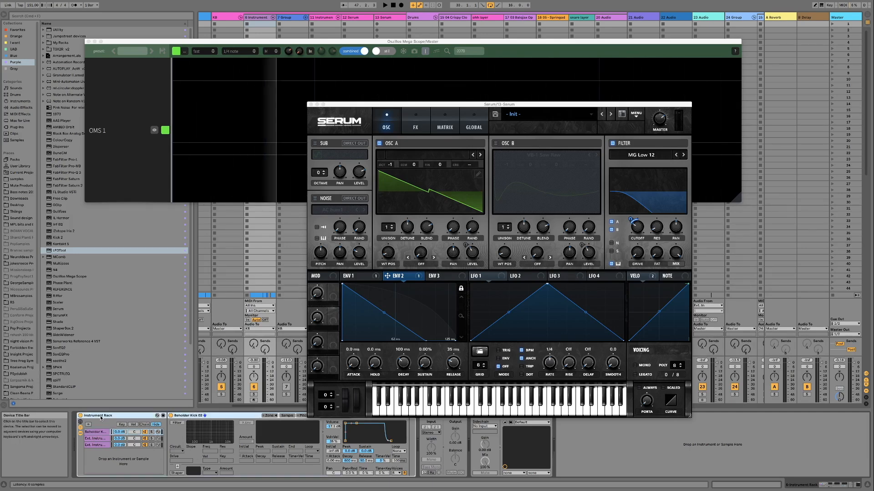
left_click(80, 428)
left_click(80, 434)
left_click(81, 427)
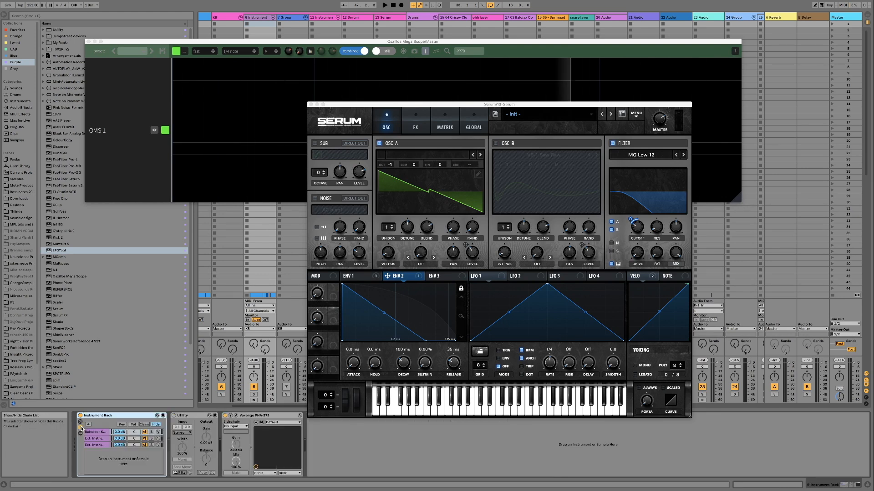
right_click(97, 460)
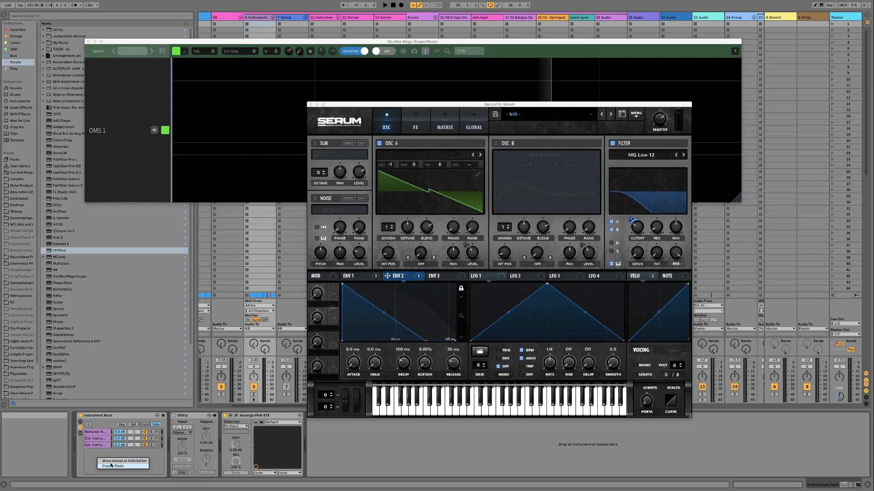
left_click(111, 466)
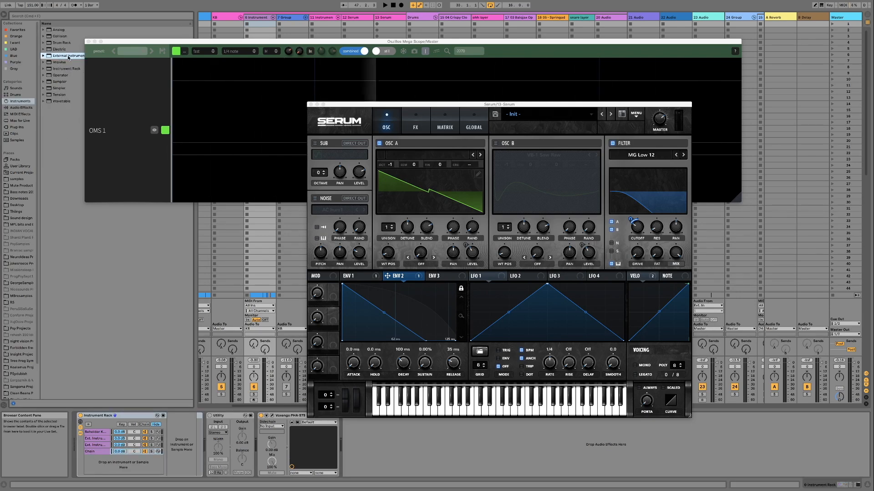
- Load an External Instrument into the new chain and route its MIDI to LFOTool on the 13-Serum track
left_click_drag(116, 42, 169, 36)
left_click(83, 56)
left_click_drag(66, 56, 182, 443)
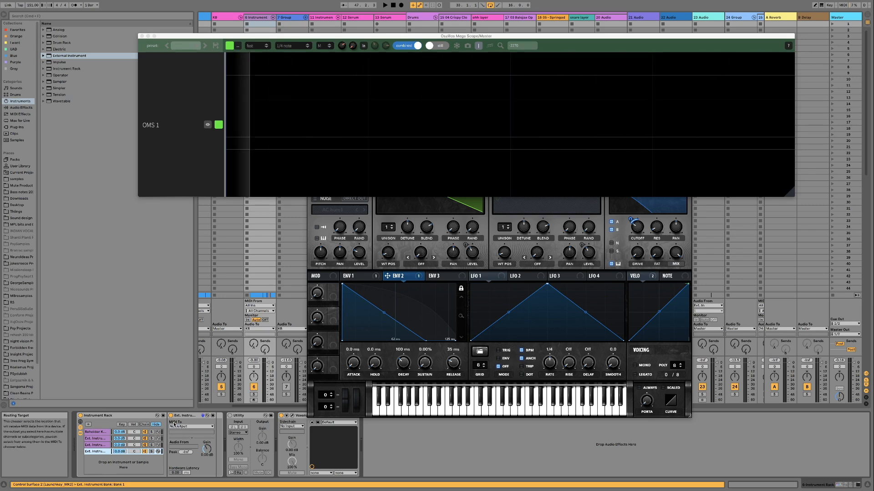
left_click(188, 427)
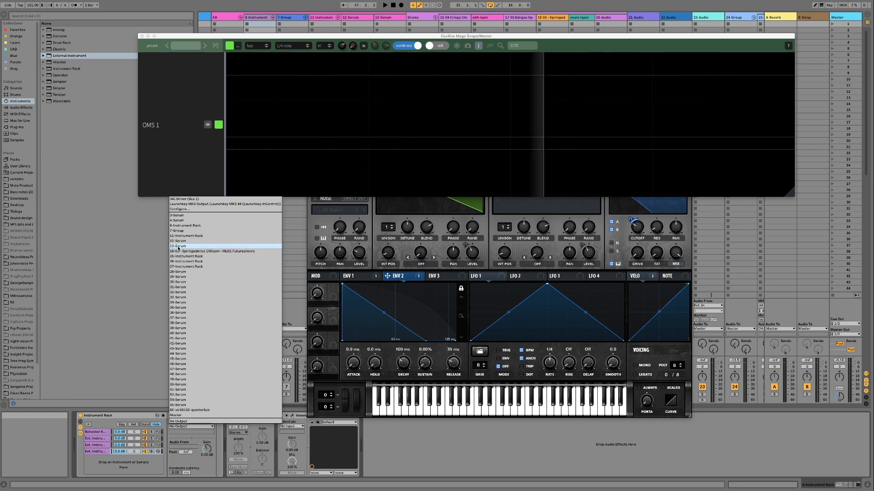
left_click(173, 247)
left_click(184, 432)
left_click(180, 448)
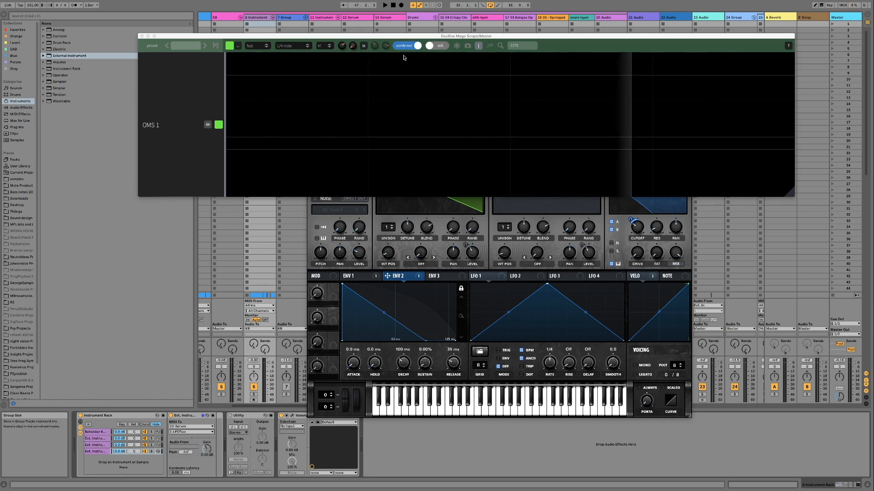
- Open LFOTool on track 13 Serum, play the project to watch the bass waveform in its graph, and reposition its window
left_click(385, 18)
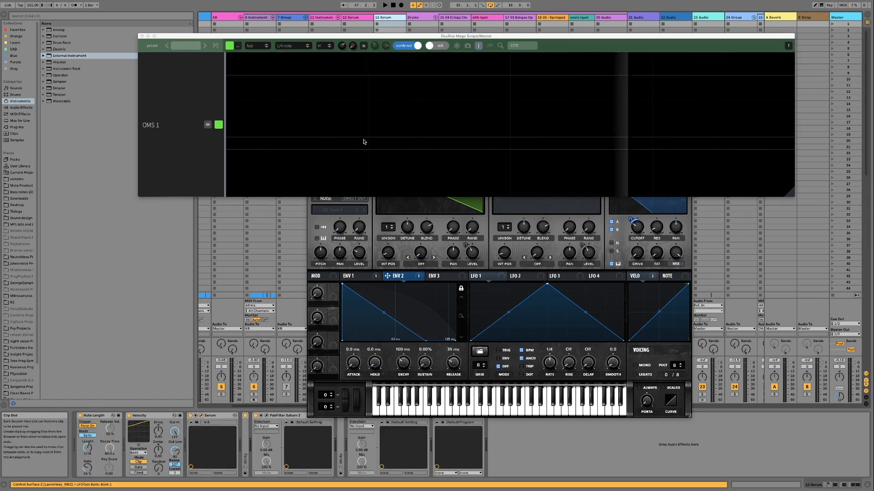
left_click(369, 214)
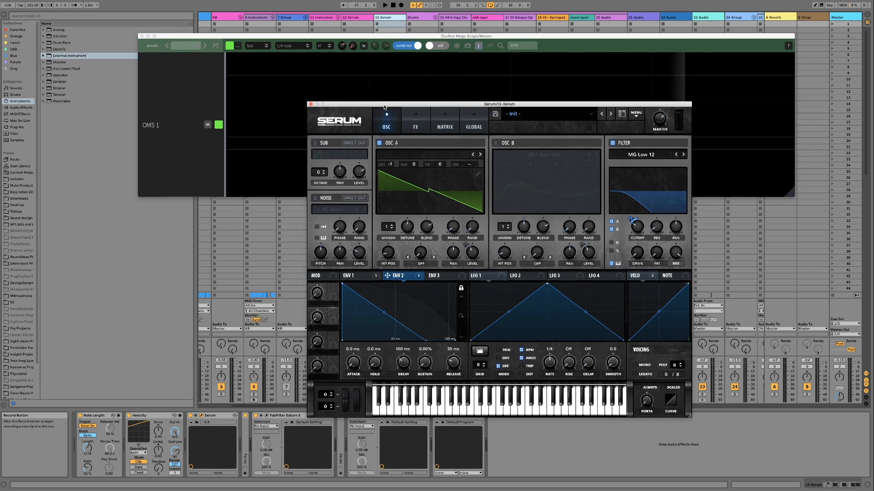
left_click_drag(387, 104, 389, 80)
left_click(447, 416)
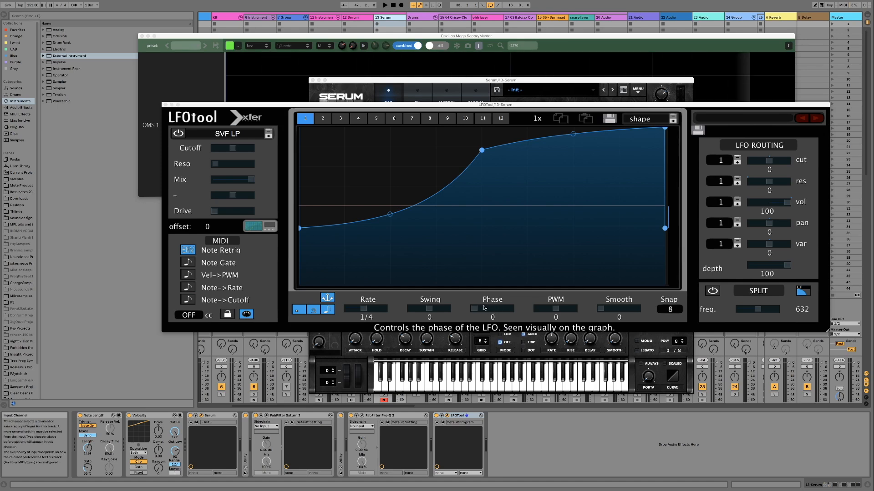
key("space")
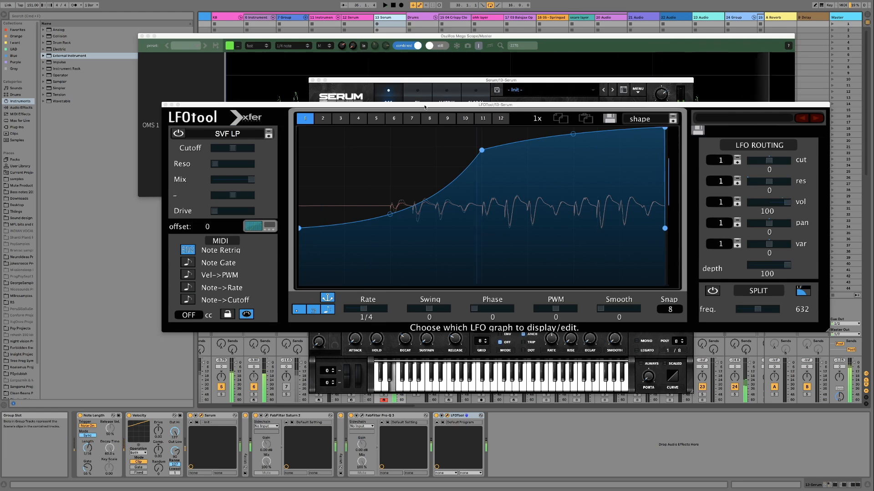
left_click_drag(424, 107, 300, 99)
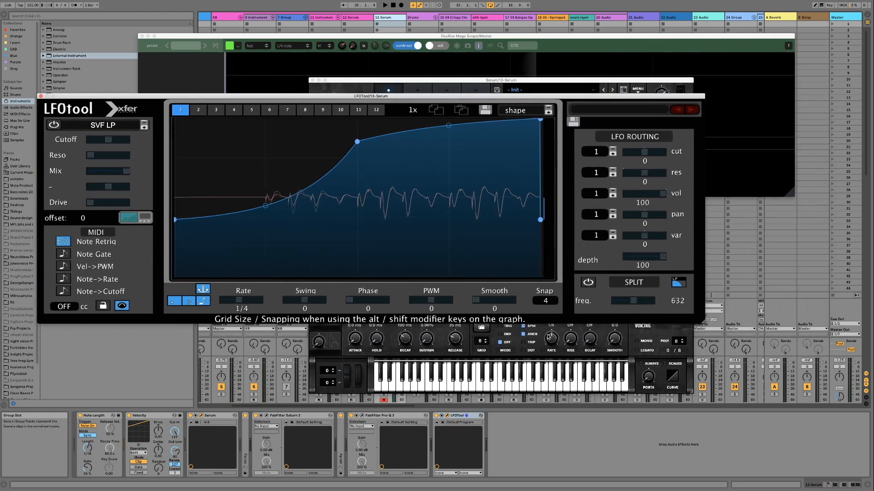
- With a snap of 4, redraw the LFO shape to be silent for the first quarter and at full level from the midpoint
left_click_drag(207, 246, 205, 335)
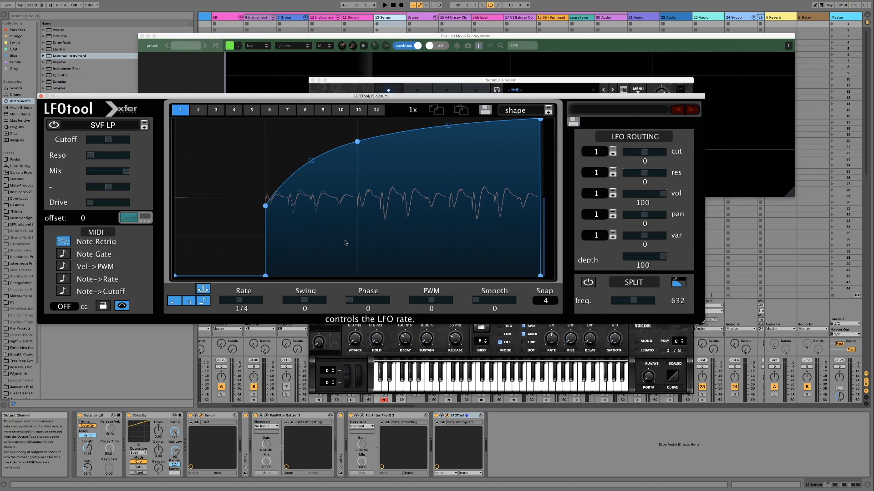
left_click(448, 128, "shift")
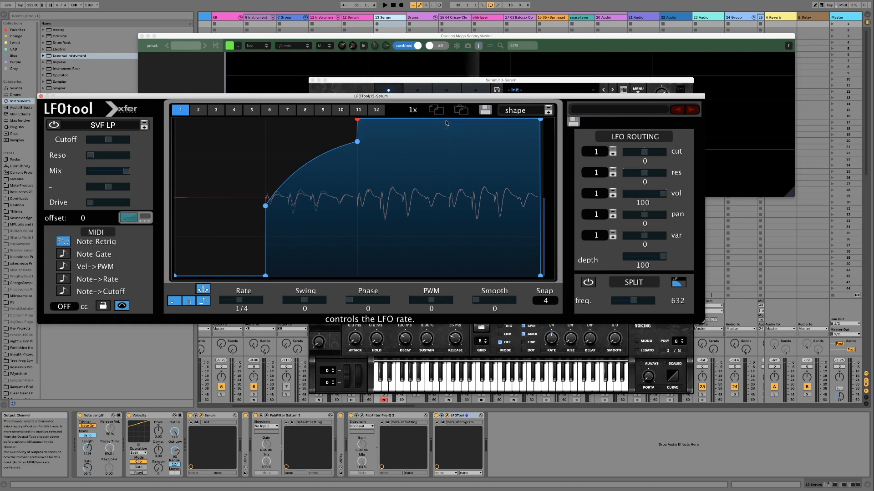
double_click(357, 143)
- Try different starting levels for the rise in the second quarter, then remove its raised start point so it ramps straight up from zero
left_click_drag(265, 206, 251, 187)
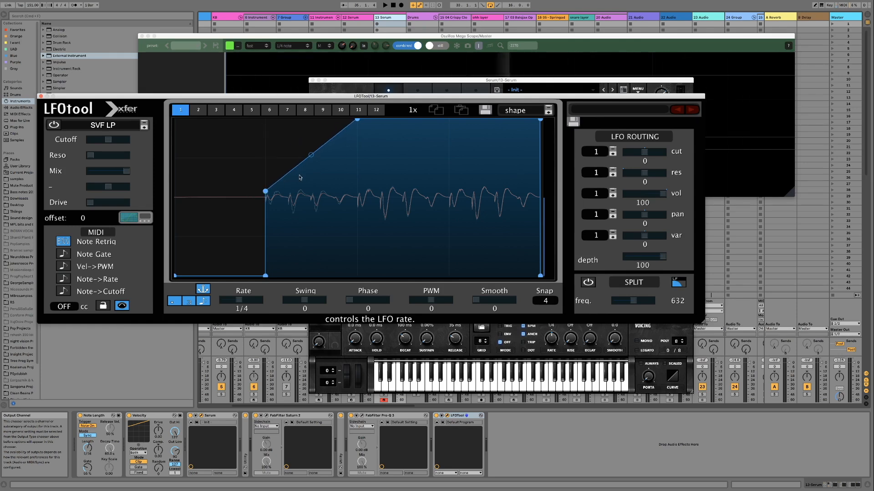
left_click_drag(266, 191, 258, 154)
mouse_move(294, 186)
left_mouse_down()
mouse_move(304, 242)
mouse_move(296, 182)
left_mouse_up()
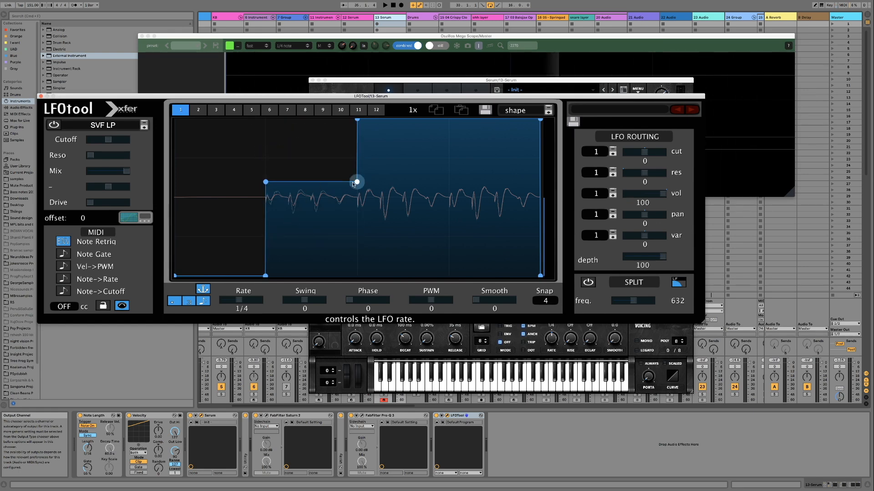
left_click_drag(357, 182, 263, 184)
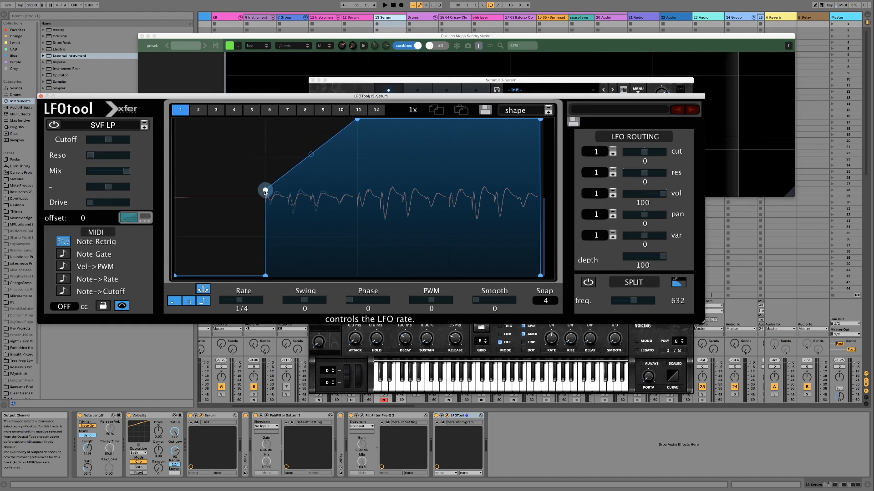
left_click_drag(265, 192, 258, 167)
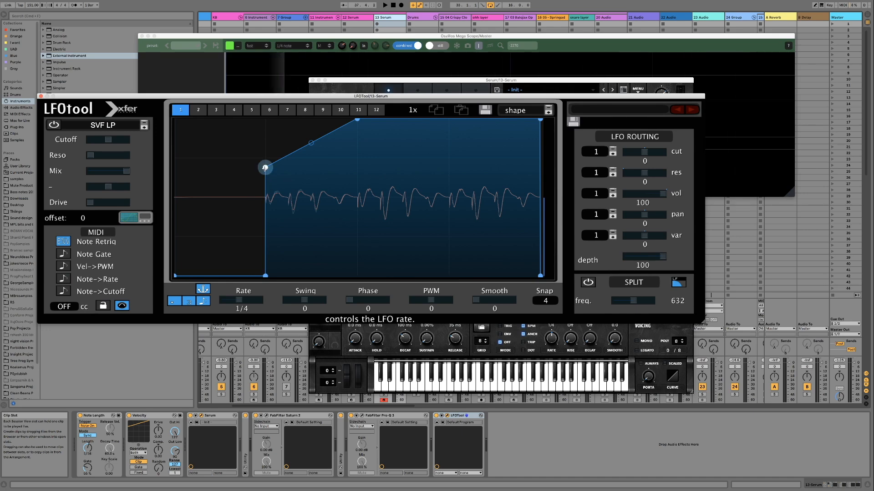
double_click(265, 169)
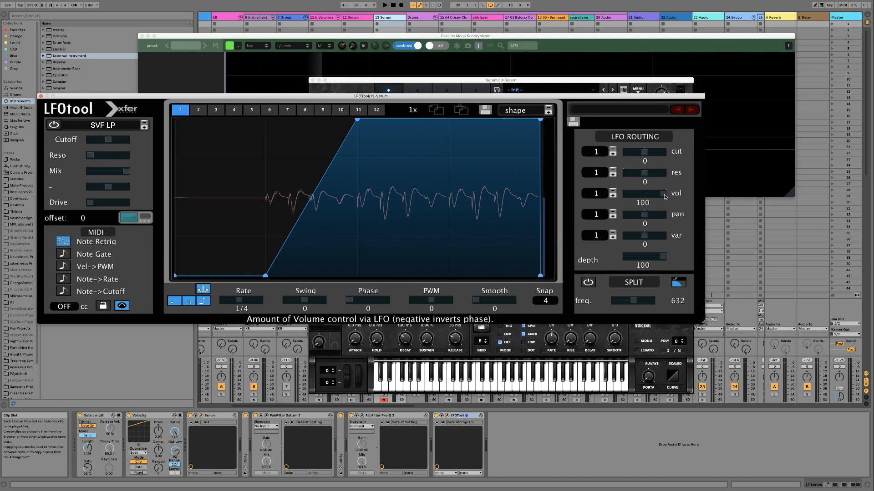
- Set the LFO's volume routing amount to 33, compare the bass with LFOTool switched on and off, and close the plugin window
left_click_drag(658, 196, 639, 197)
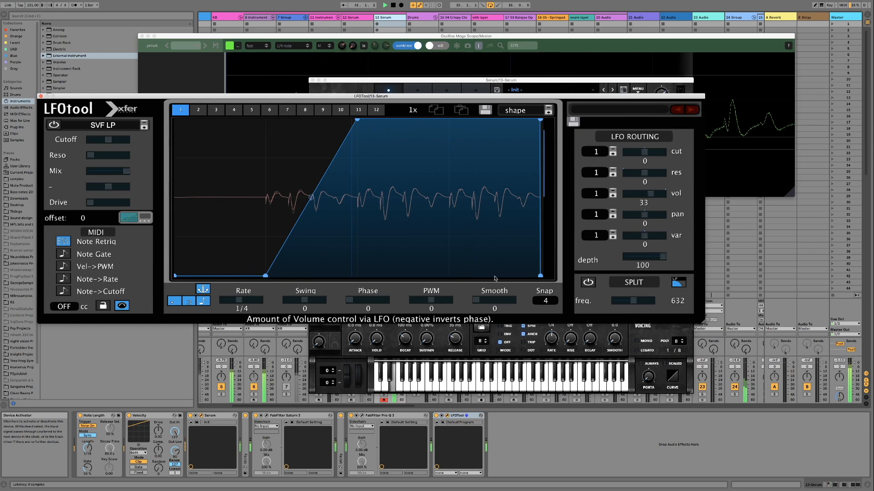
left_click(435, 416)
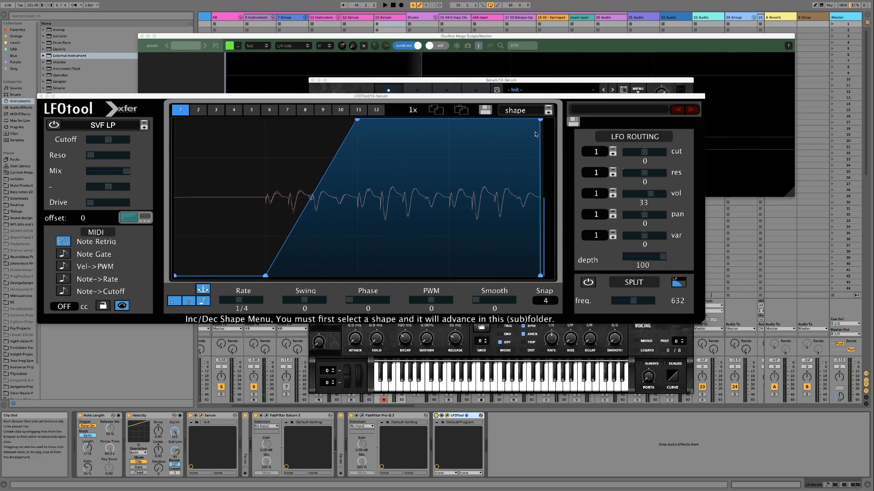
left_click_drag(536, 117, 538, 120)
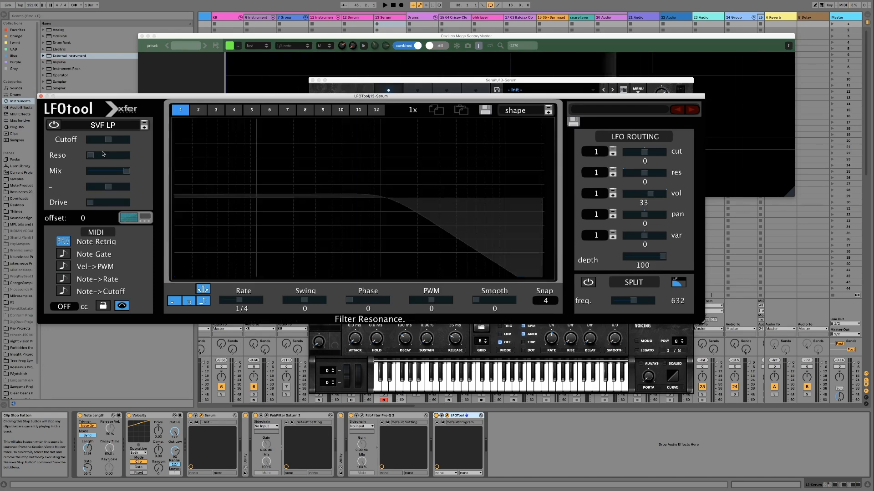
left_click(41, 96)
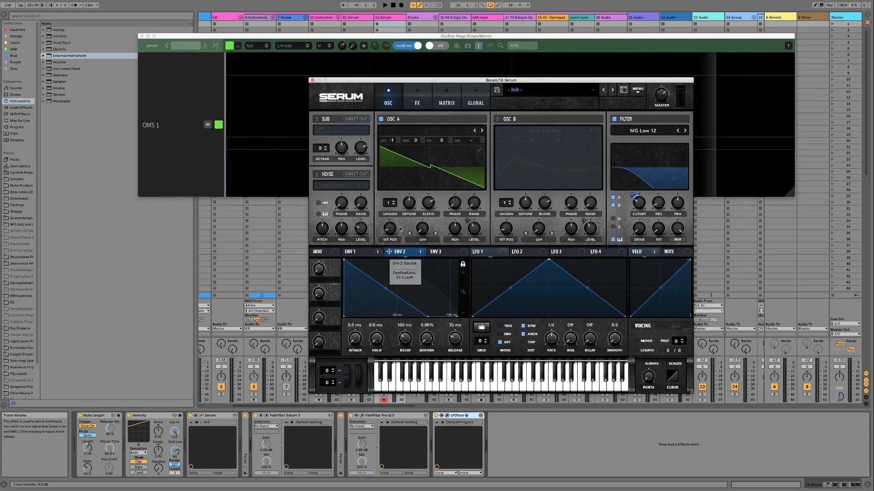
- Try bending the Env 2 to Fil Cutoff curve in Serum's modulation matrix to 54 and -16 during playback, then restore it to linear
left_click(361, 252)
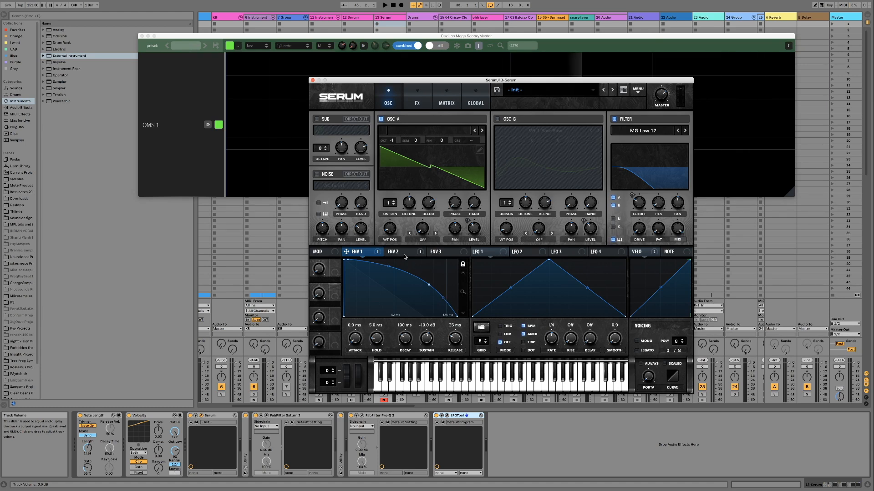
left_click(451, 104)
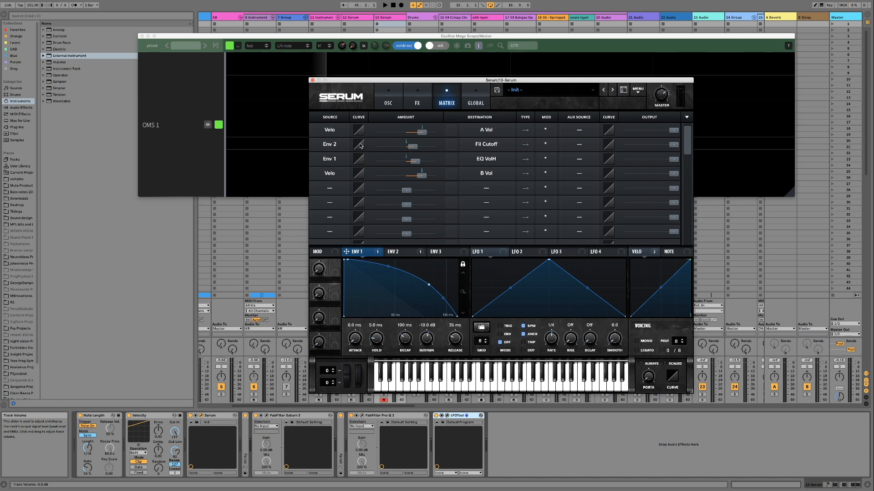
mouse_move(359, 146)
left_mouse_down()
mouse_move(350, 127)
mouse_move(368, 166)
mouse_move(359, 147)
left_mouse_up()
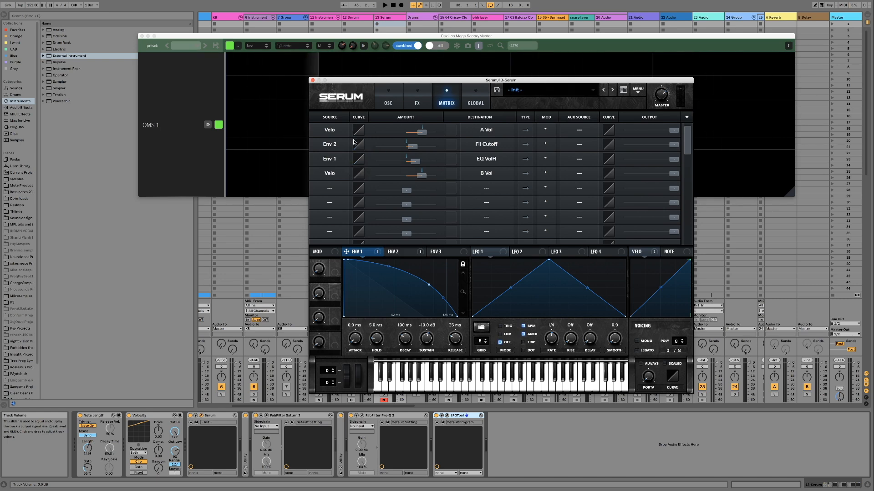
key("space")
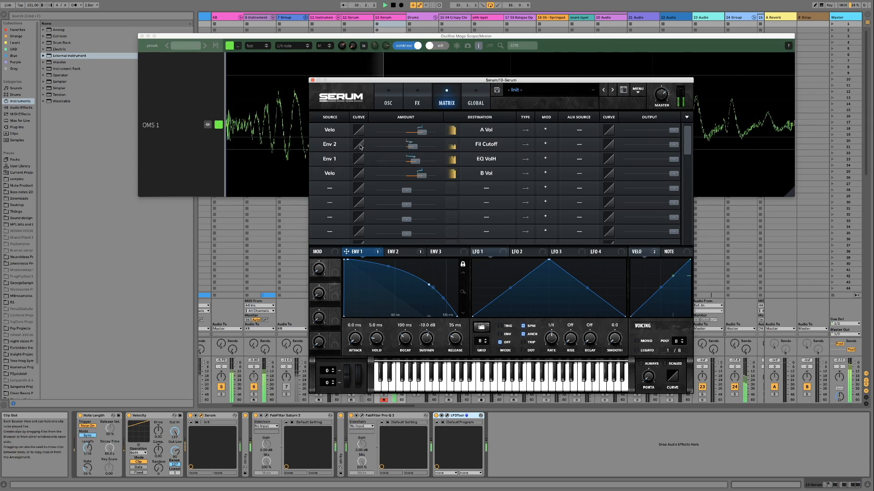
left_click_drag(358, 141, 347, 119)
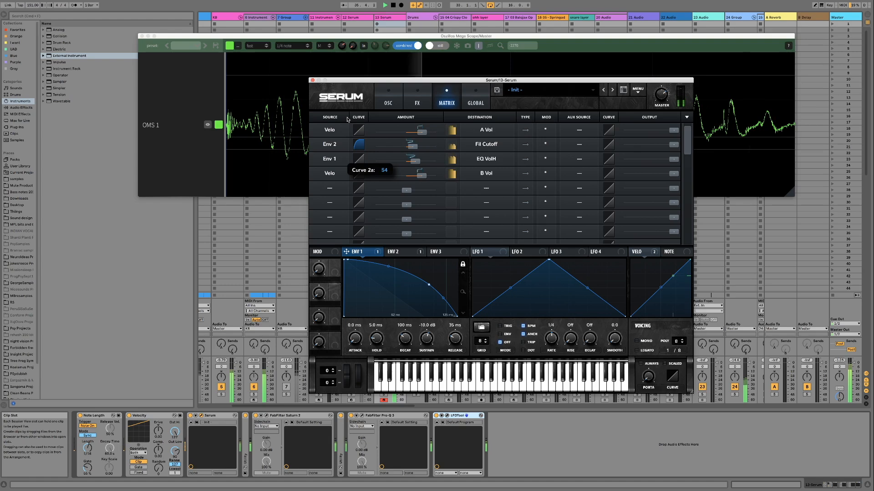
left_click_drag(347, 119, 357, 152)
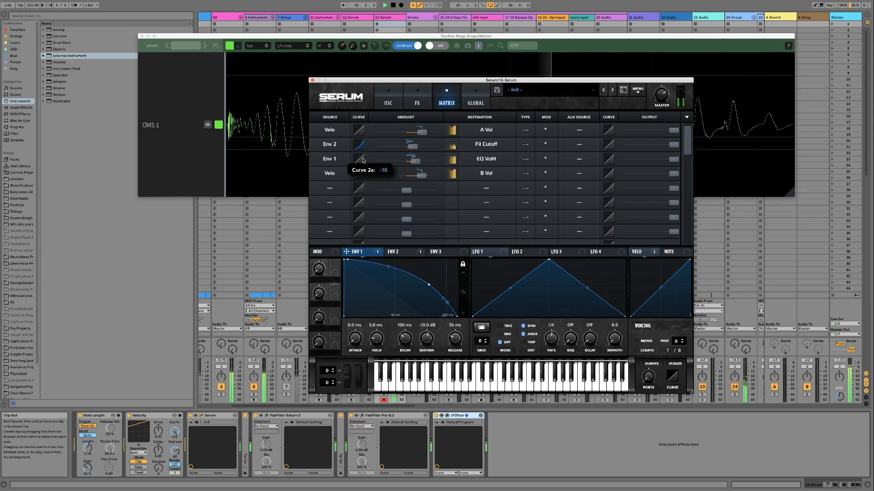
left_click_drag(362, 160, 361, 144)
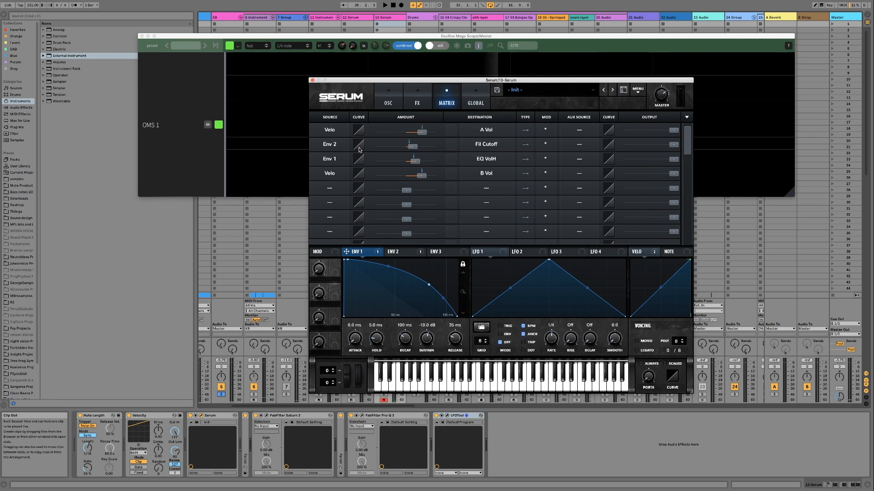
left_click_drag(360, 151, 359, 139)
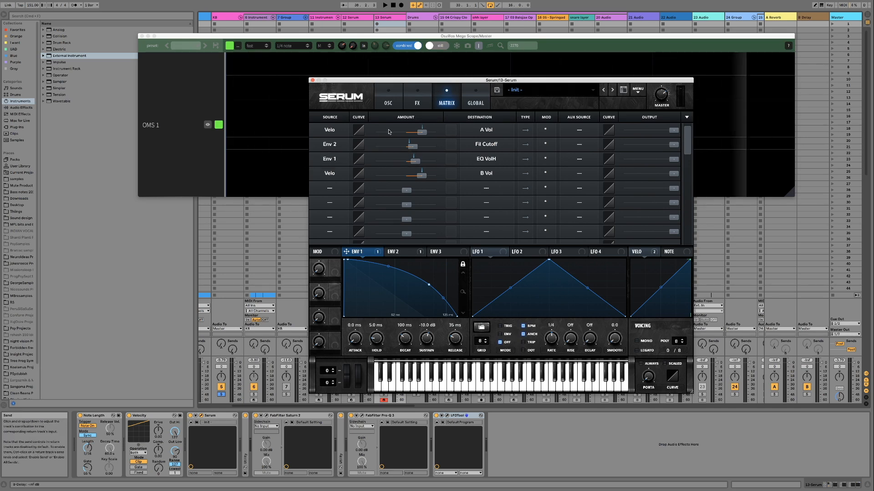
- Copy oscillator A with its modulations to oscillator B and switch oscillator A off
left_click(390, 100)
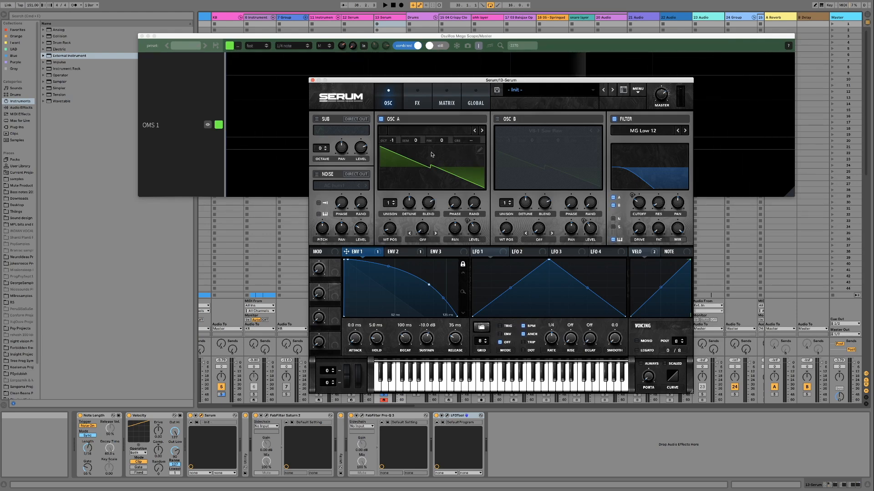
left_click(640, 91)
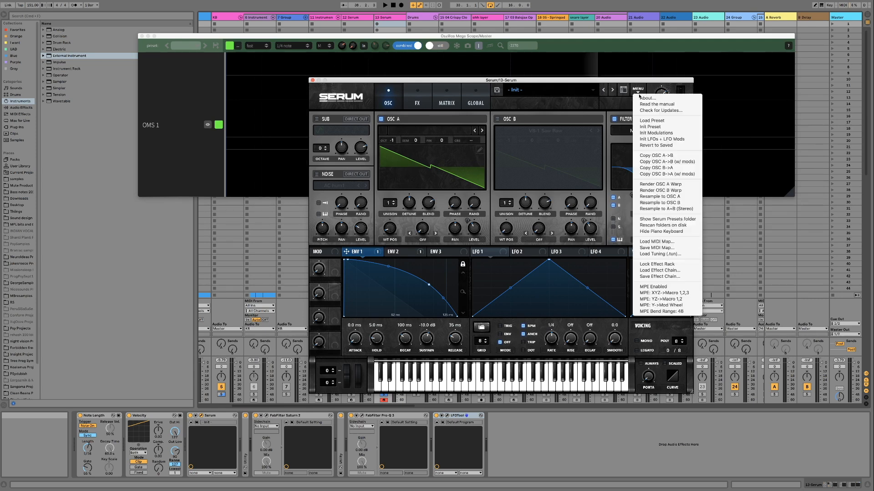
left_click(673, 162)
left_click(381, 119)
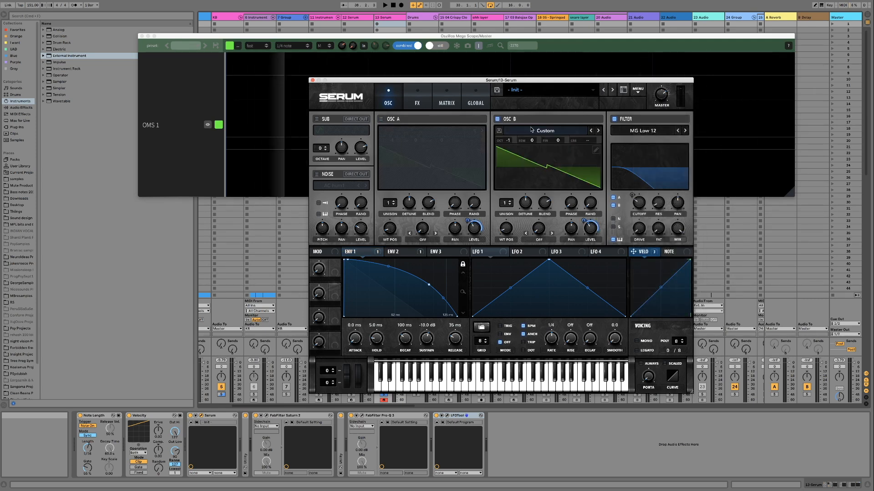
left_click(536, 133)
mouse_move(651, 163)
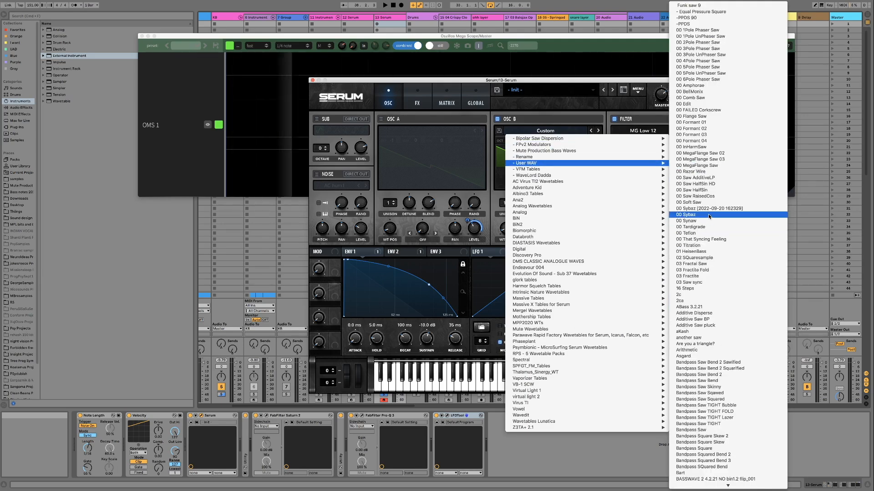
left_click(701, 209)
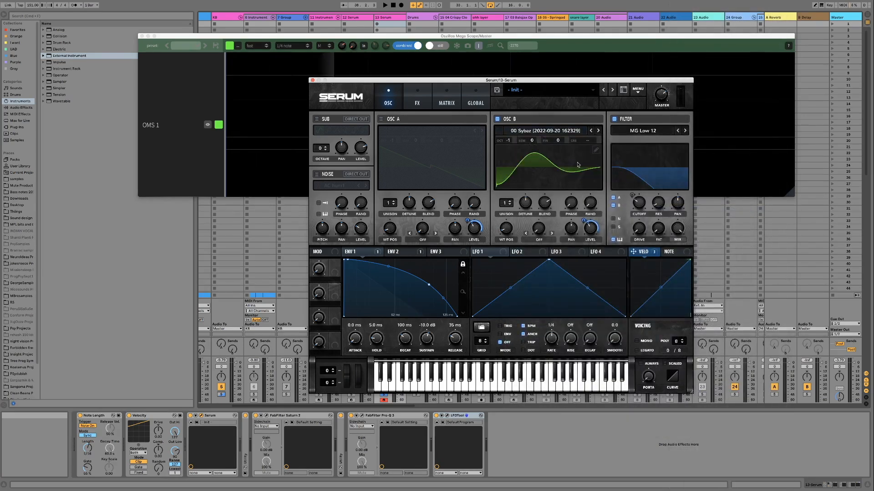
left_click(595, 150)
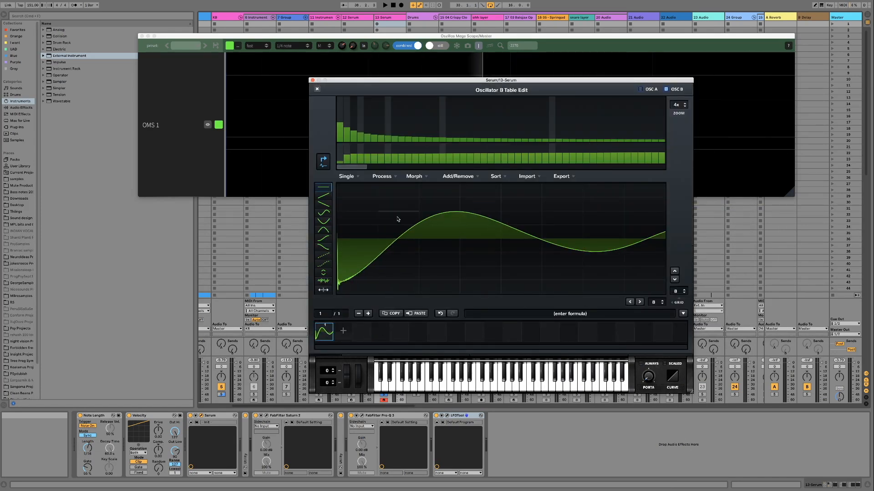
left_click(316, 89)
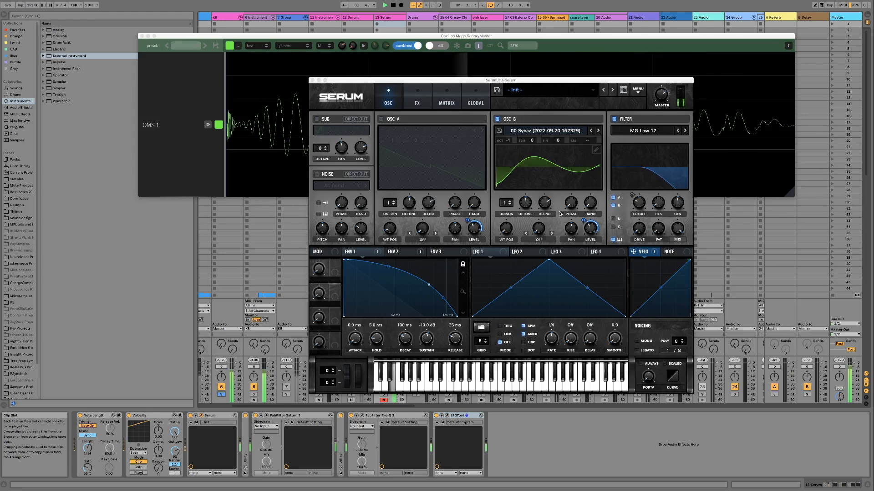
- Add a second frame to oscillator B's wavetable and apply the Proc:Squarify formula preset to it
double_click(576, 165)
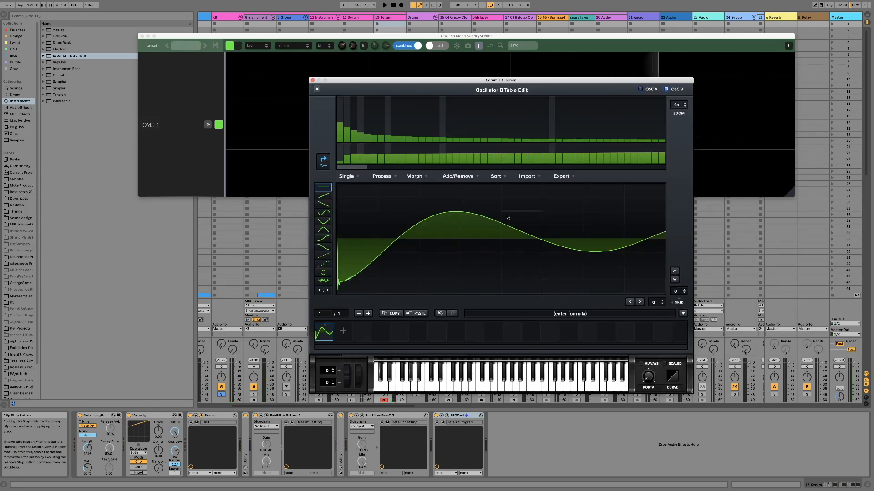
left_click(344, 334)
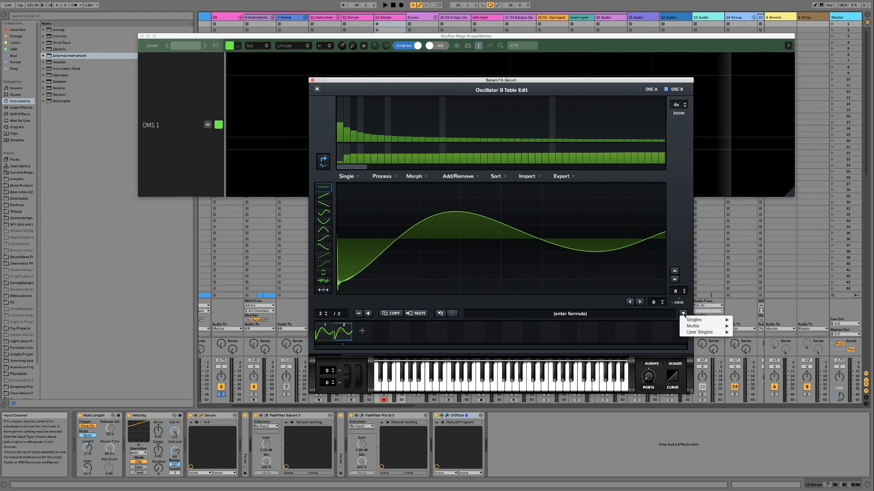
mouse_move(696, 319)
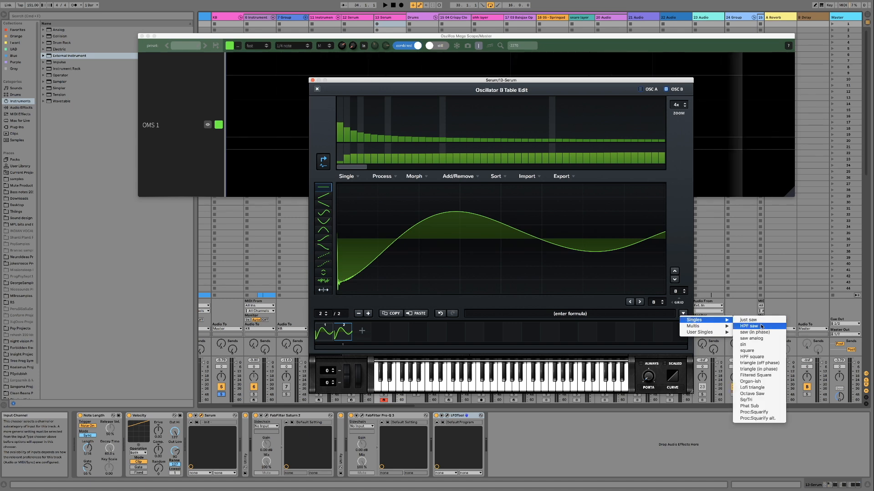
left_click(763, 415)
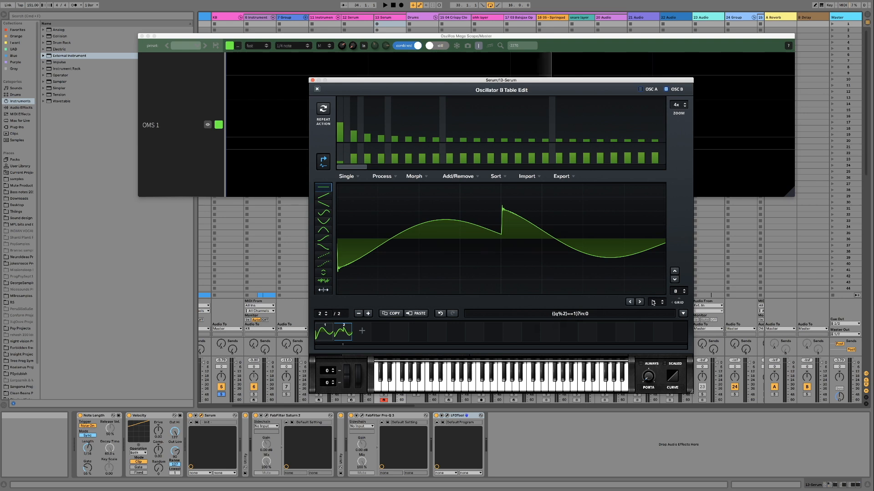
- Set the wavetable editor's horizontal grid to 58 and shift the second frame's waveform one grid step earlier
left_click_drag(657, 305, 658, 298)
left_click_drag(657, 263, 654, 214)
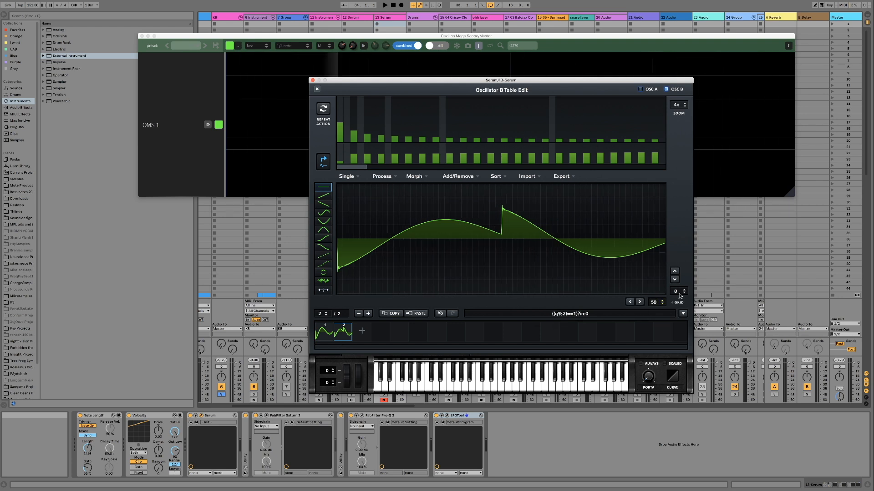
left_click(630, 302)
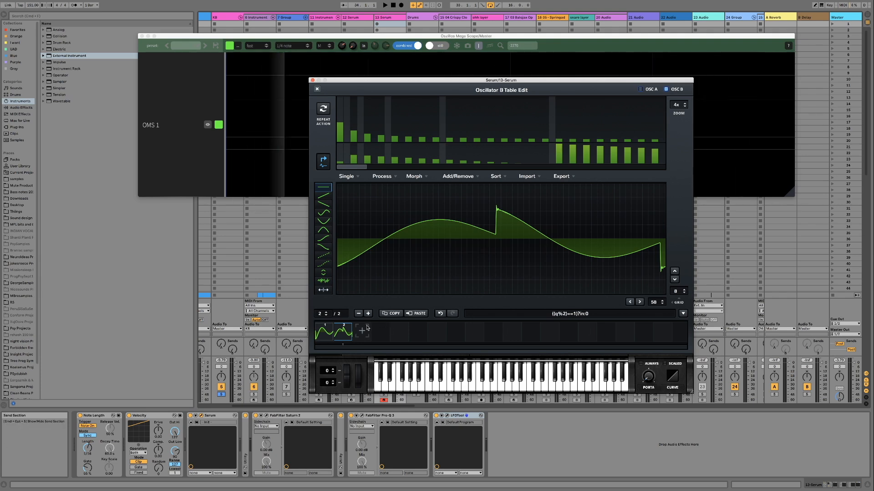
- Morph the wavetable's two frames with Morph - Crossfade and close the wavetable editor
left_click(328, 335)
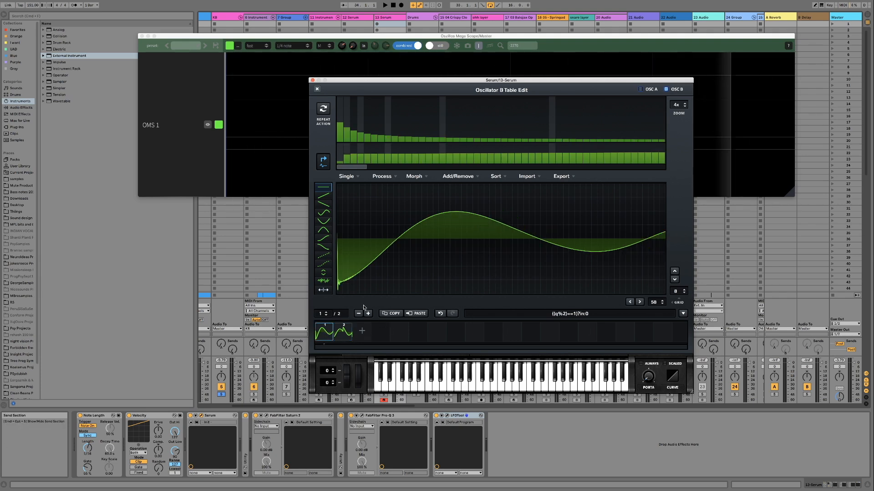
left_click(413, 179)
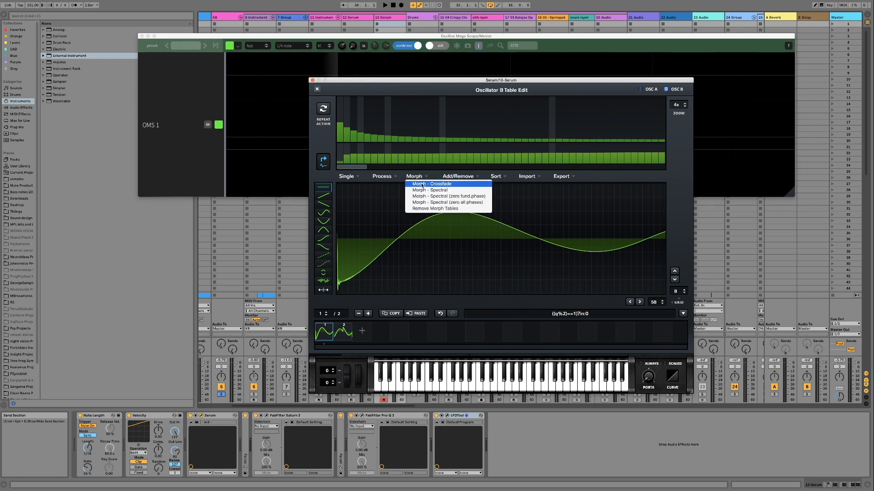
left_click(419, 185)
left_click(317, 89)
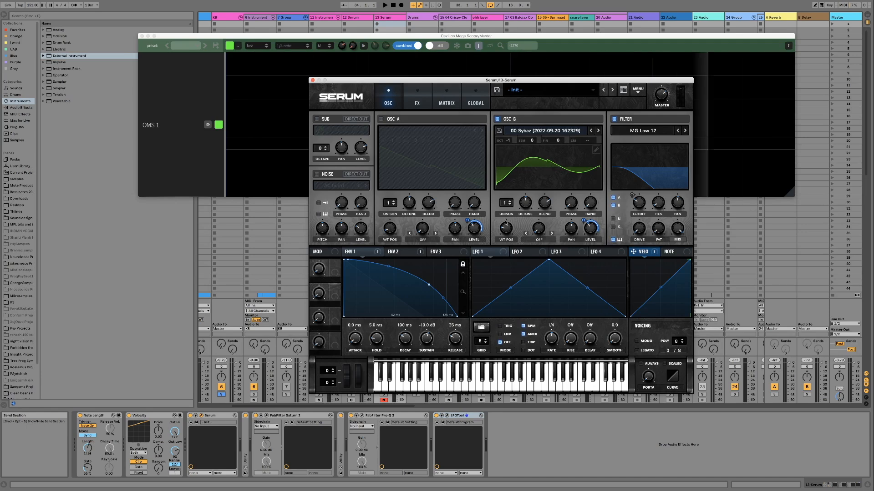
- Play the bass and sweep oscillator B's wavetable position up and back down to audition the morph, then stop playback
key("space")
left_click_drag(503, 236, 495, 207)
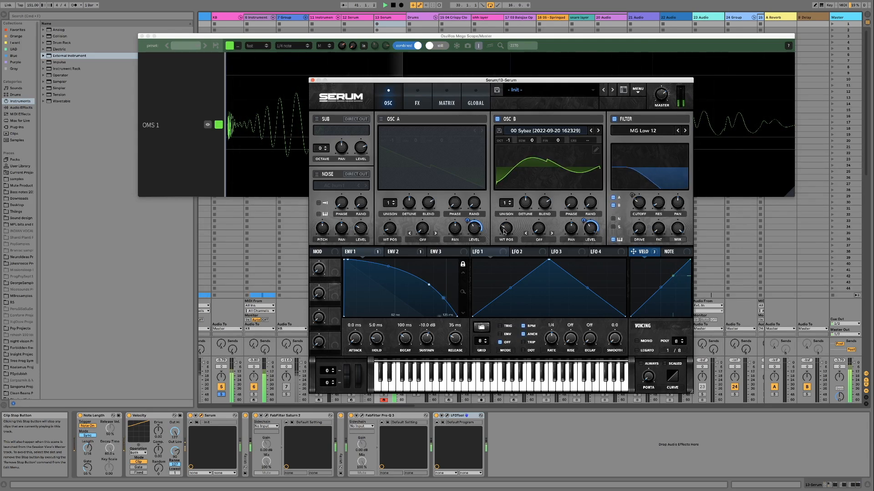
left_click_drag(508, 230, 504, 241)
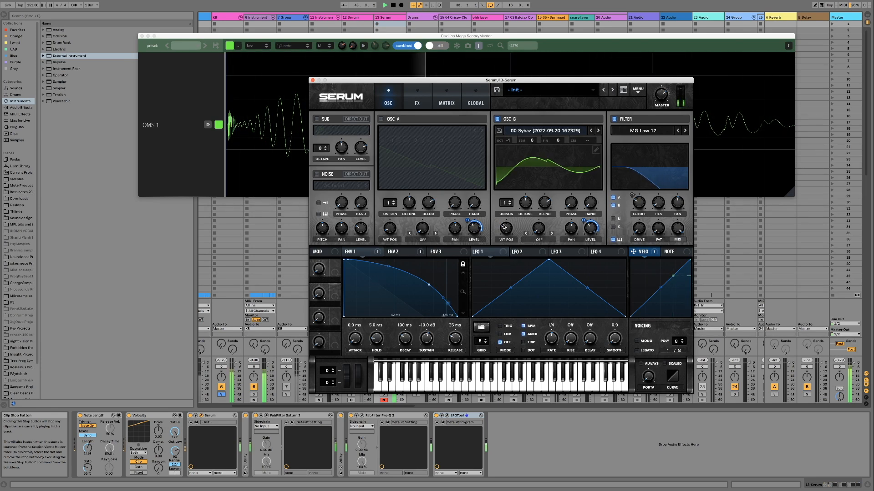
key("space")
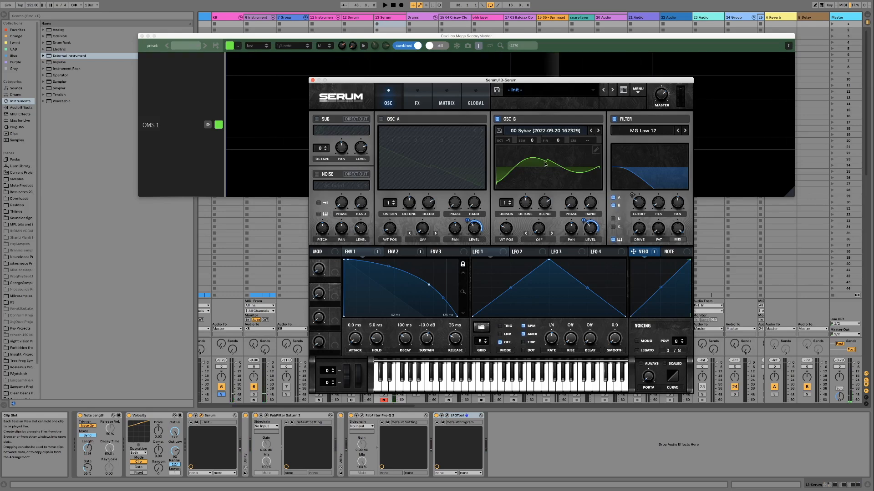